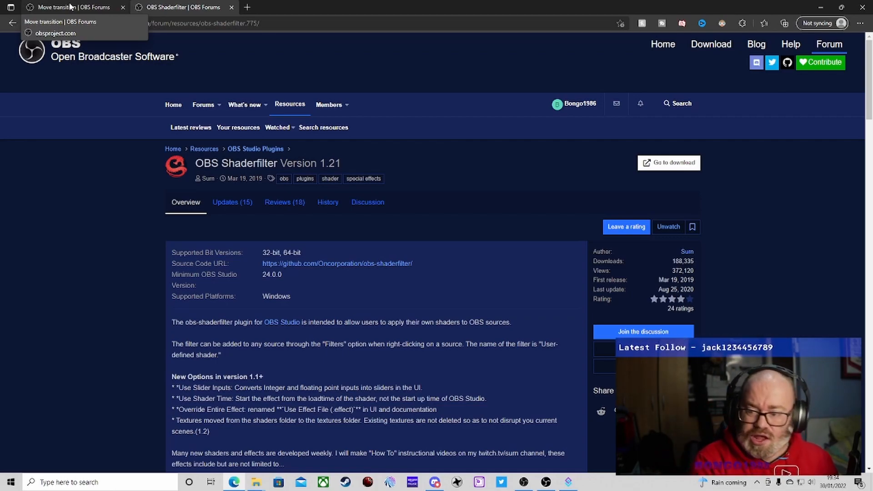
# Step: View the Move transition plugin page and its list of downloadable files, then close the list
pyautogui.click(70, 6)
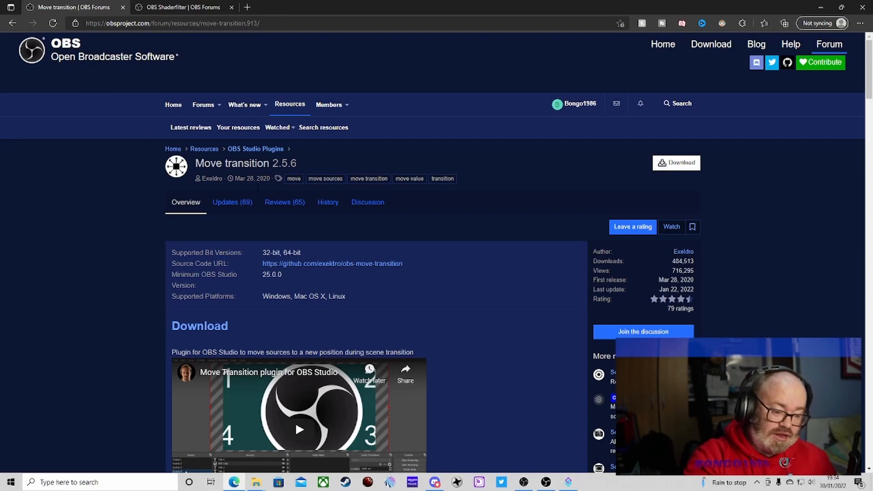
pyautogui.click(678, 164)
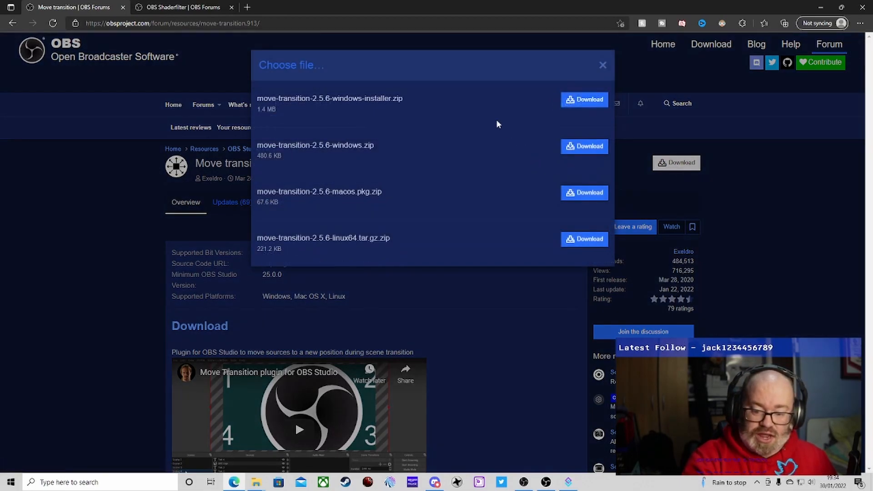
pyautogui.click(604, 65)
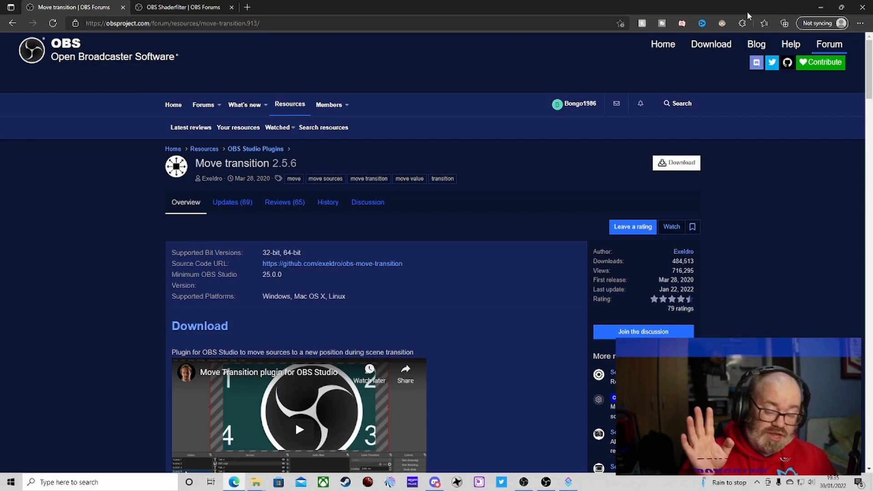
# Step: Clear the open windows off the desktop, move the PC Gamepass Notification folder toward the middle and open it
pyautogui.click(819, 8)
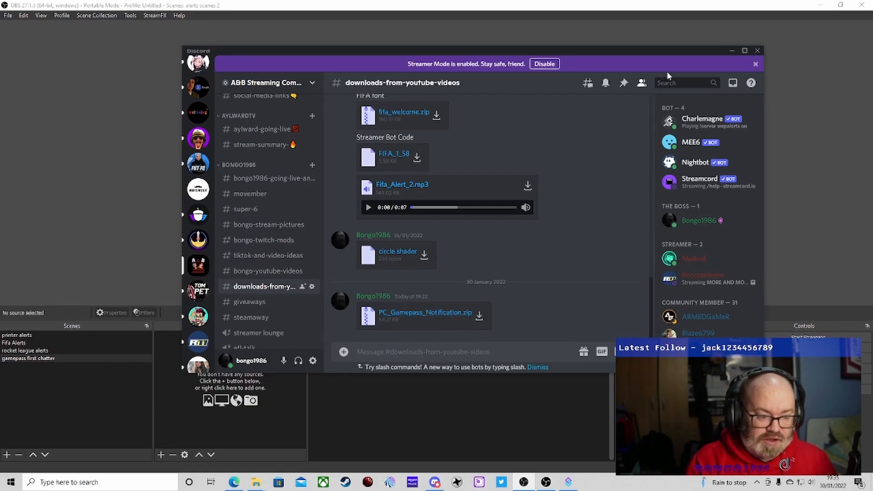
pyautogui.click(733, 52)
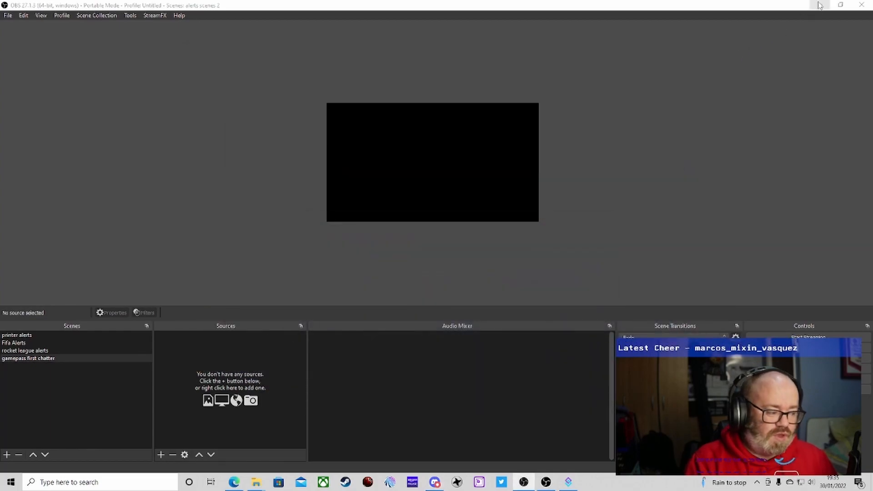
pyautogui.click(819, 5)
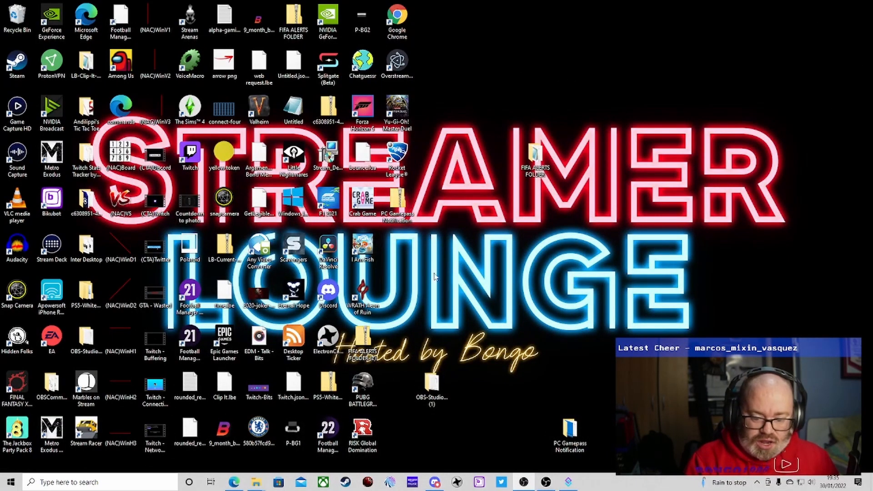
pyautogui.moveTo(570, 431); pyautogui.dragTo(508, 266)
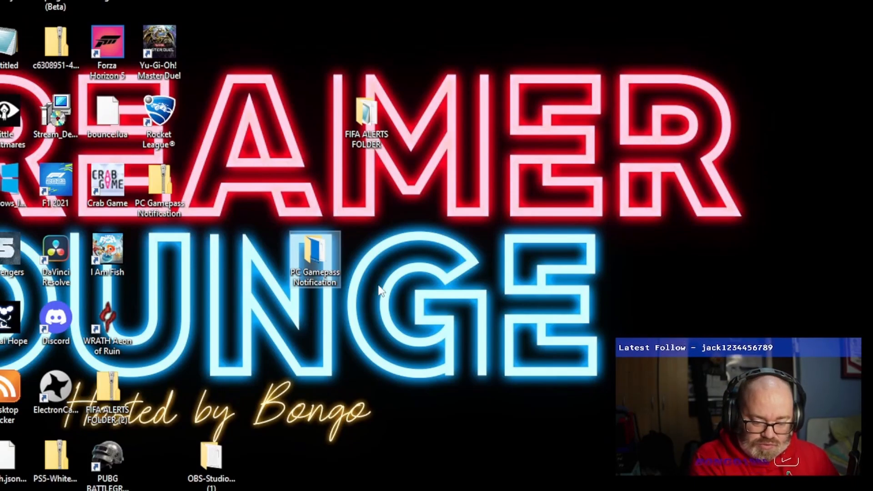
pyautogui.moveTo(316, 269)
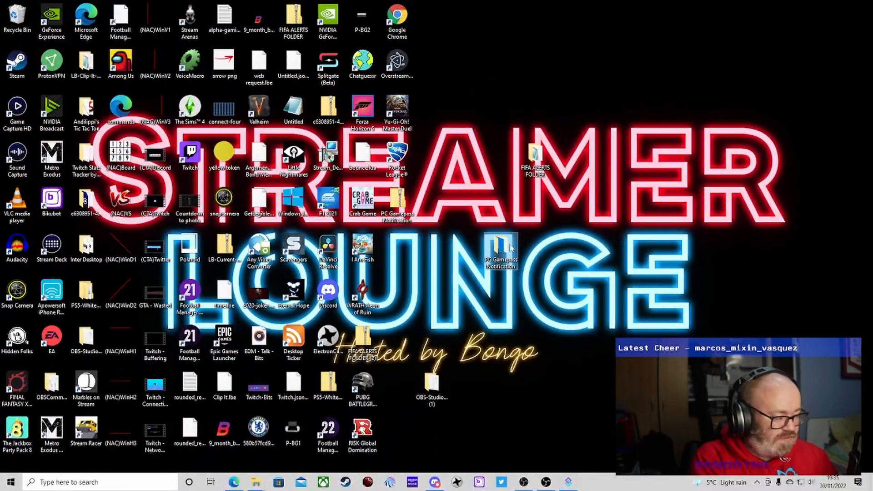
pyautogui.doubleClick(328, 246)
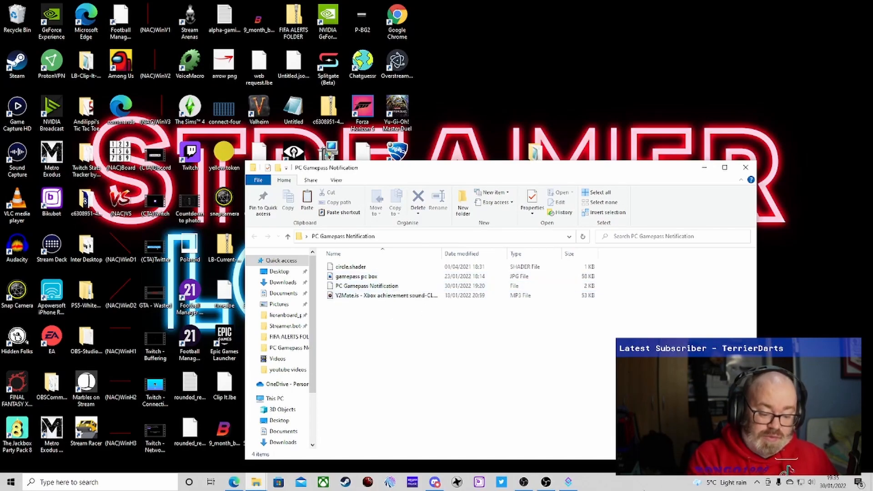
# Step: Bring up the running Streamer.bot window and close the program, confirming the exit
pyautogui.click(568, 481)
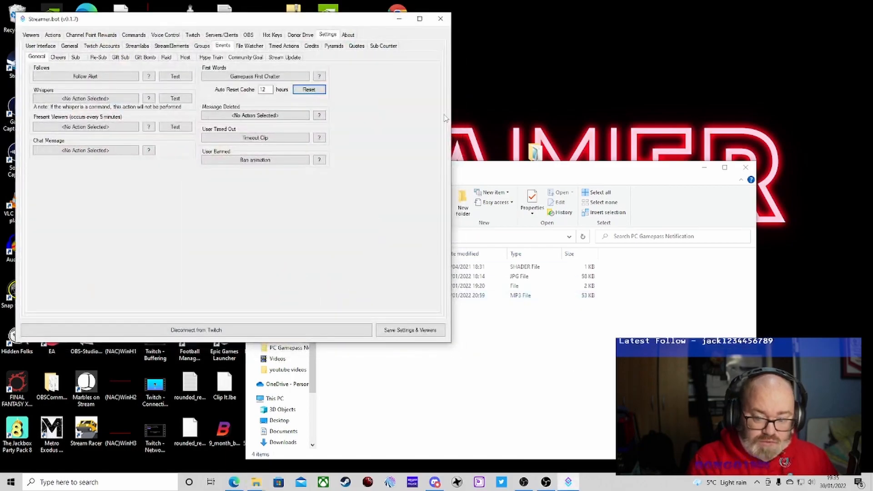
pyautogui.click(440, 19)
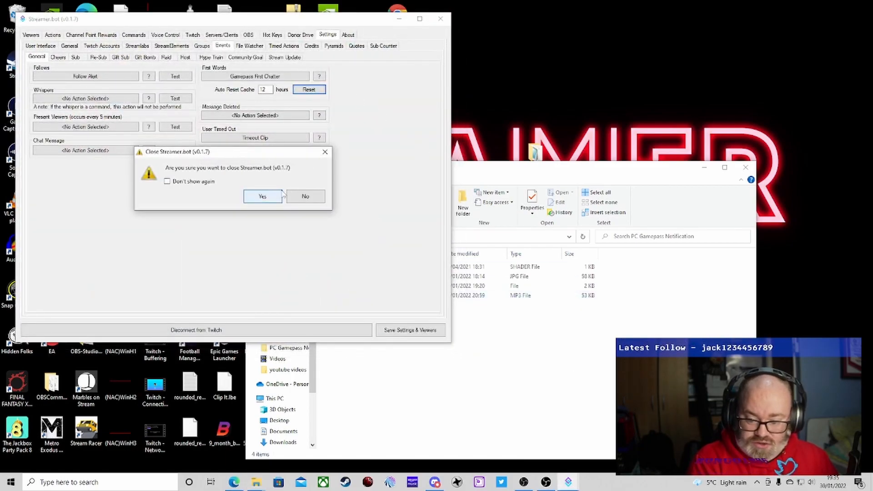
pyautogui.click(281, 194)
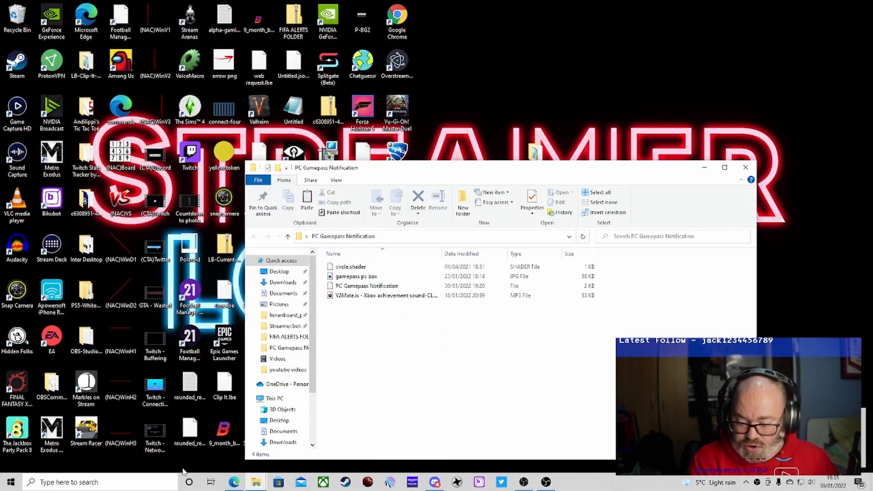
# Step: Launch the Streamer.bot application from the Streamer.bot-0.1.7 folder in Downloads
pyautogui.click(282, 283)
pyautogui.scroll(-6, 417, 308)
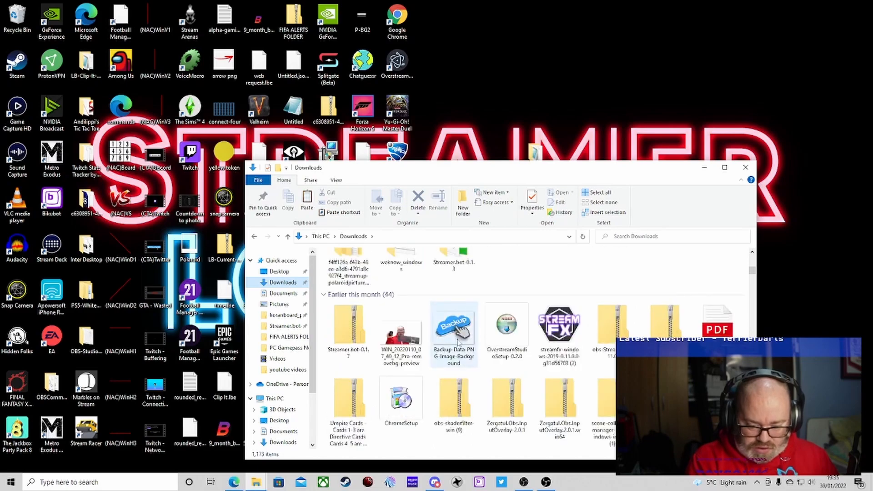
pyautogui.scroll(-3, 480, 367)
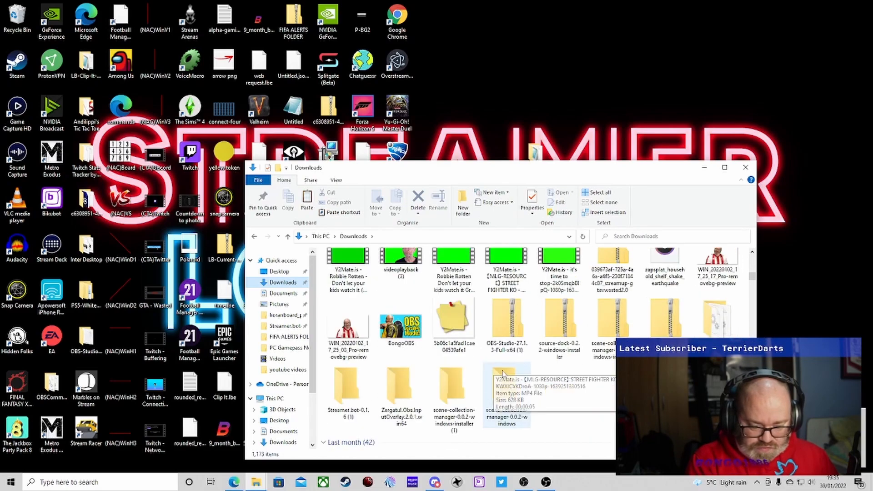
pyautogui.doubleClick(723, 335)
pyautogui.scroll(-3, 377, 327)
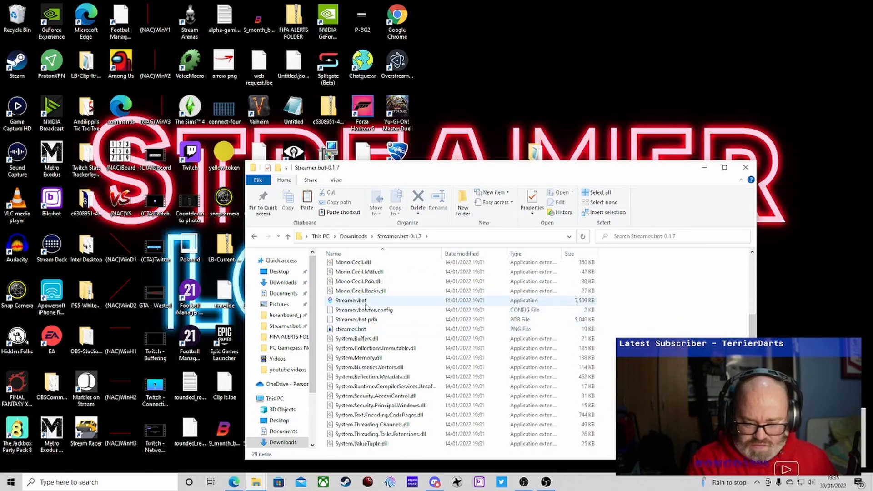
pyautogui.doubleClick(367, 301)
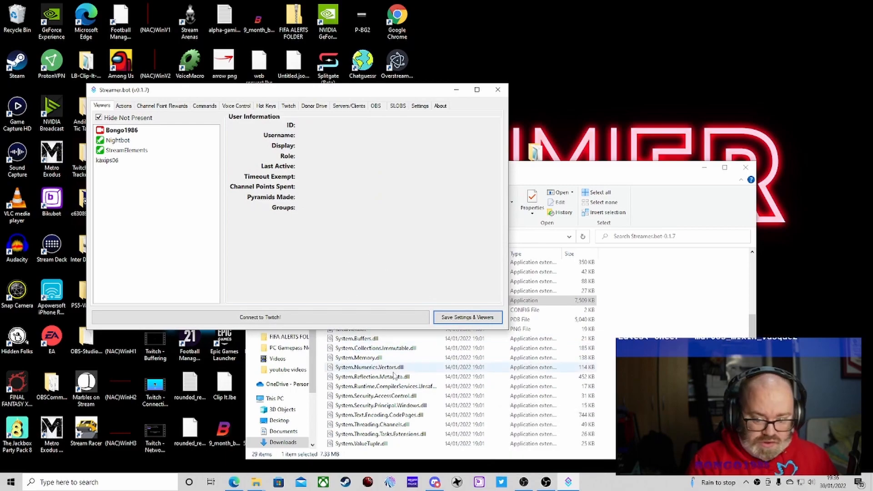
# Step: Connect Streamer.bot to Twitch and check the status of its OBS connection
pyautogui.click(272, 317)
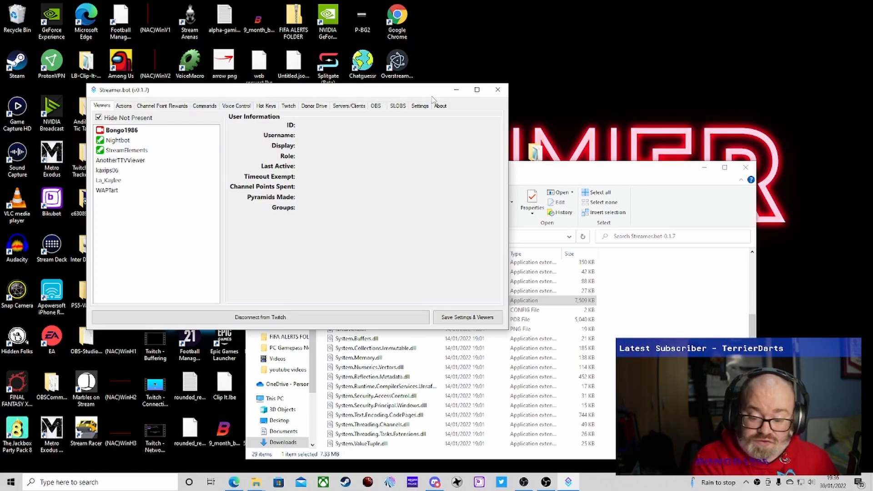
pyautogui.click(420, 105)
pyautogui.click(376, 106)
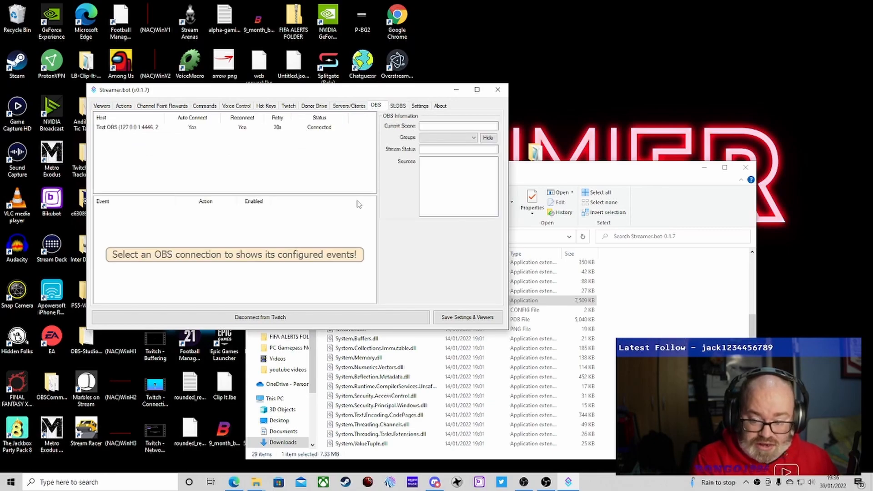
# Step: Show Streamer.bot's actions list, close the program's folder window and place the reopened PC Gamepass Notification folder beside Streamer.bot
pyautogui.click(125, 106)
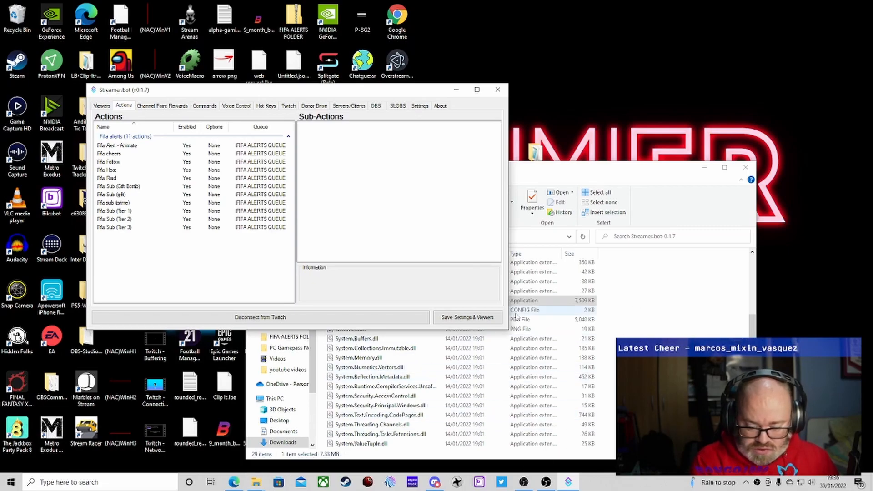
pyautogui.click(581, 184)
pyautogui.click(745, 167)
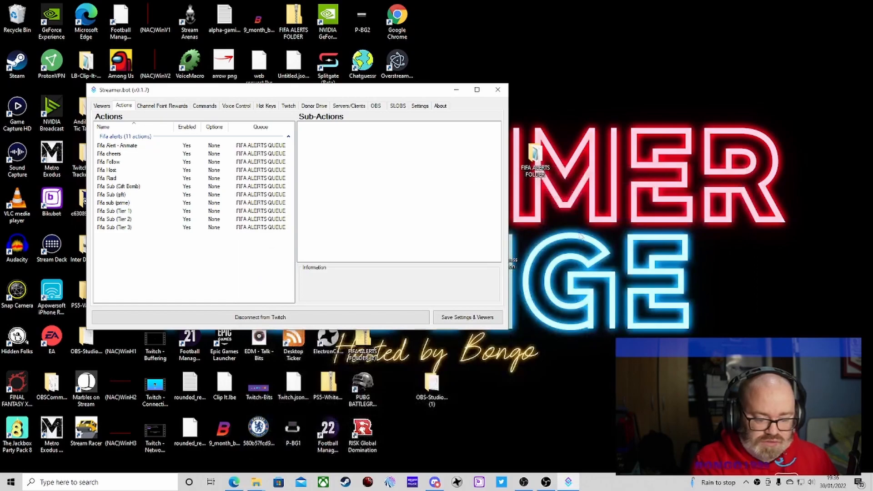
pyautogui.moveTo(436, 94); pyautogui.dragTo(375, 135)
pyautogui.click(497, 248)
pyautogui.doubleClick(496, 248)
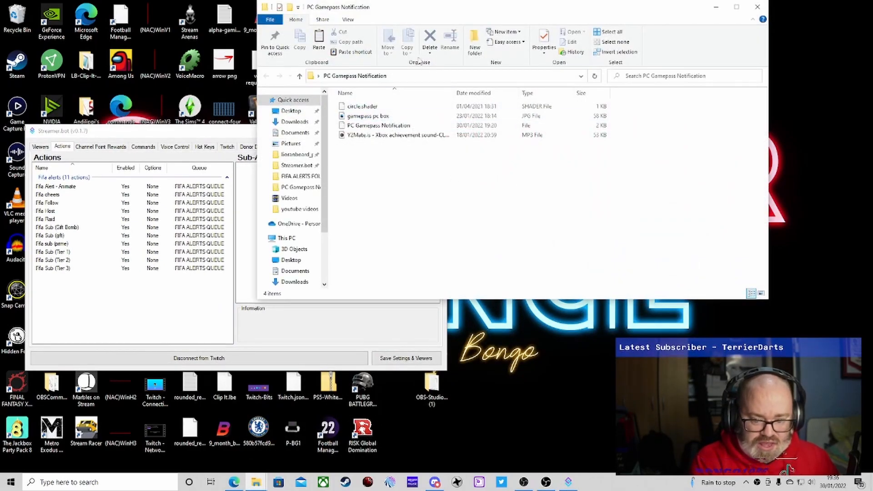
pyautogui.moveTo(448, 16); pyautogui.dragTo(588, 68)
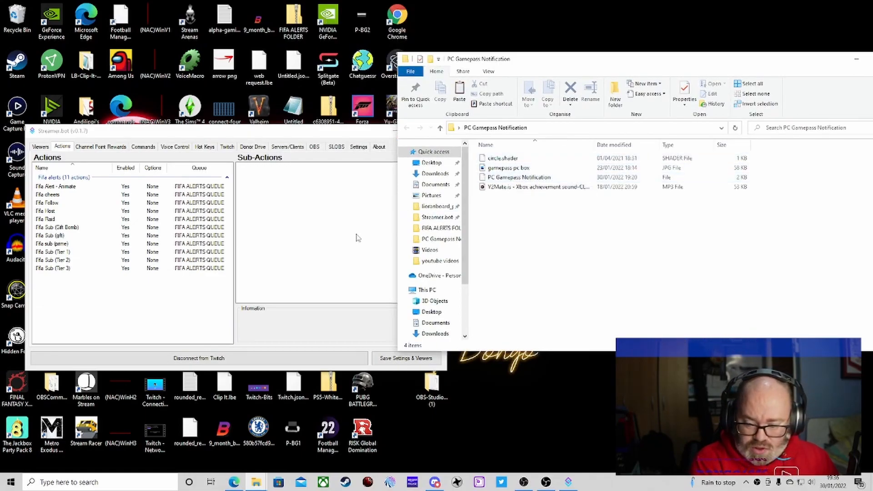
# Step: Open the action import dialog and copy the entire import string from the PC Gamepass Notification file using Notepad
pyautogui.rightClick(176, 303)
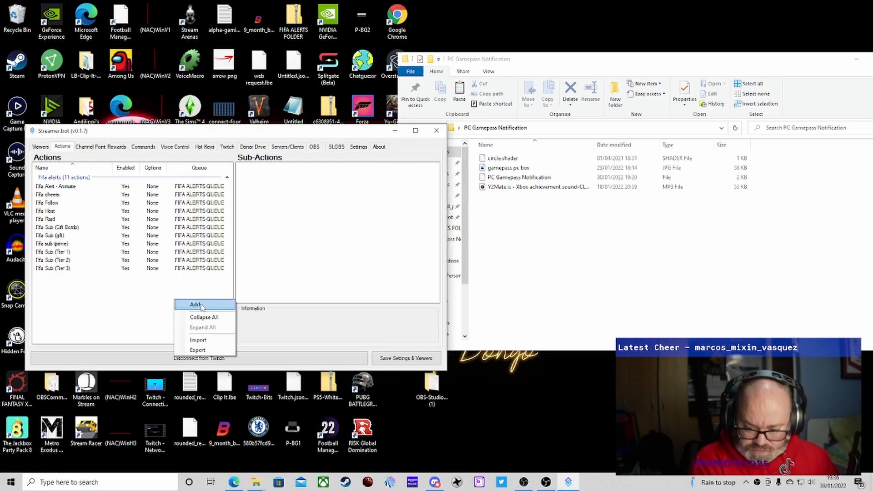
pyautogui.click(203, 341)
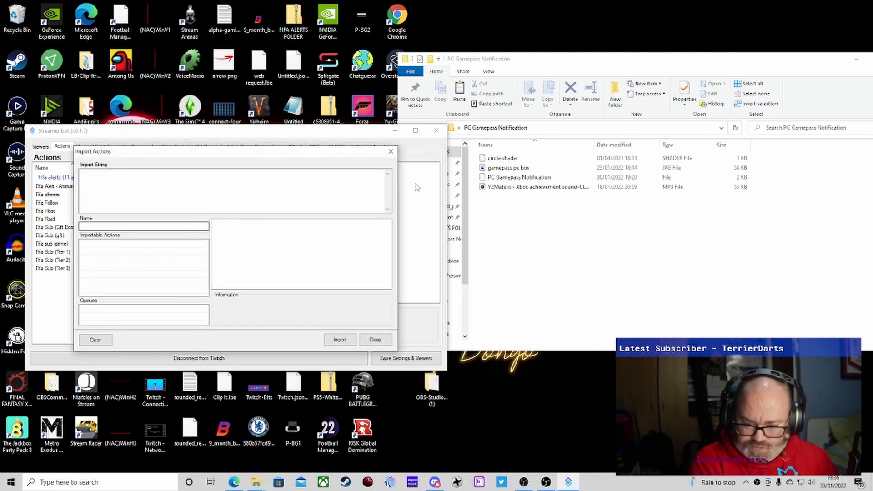
pyautogui.doubleClick(514, 178)
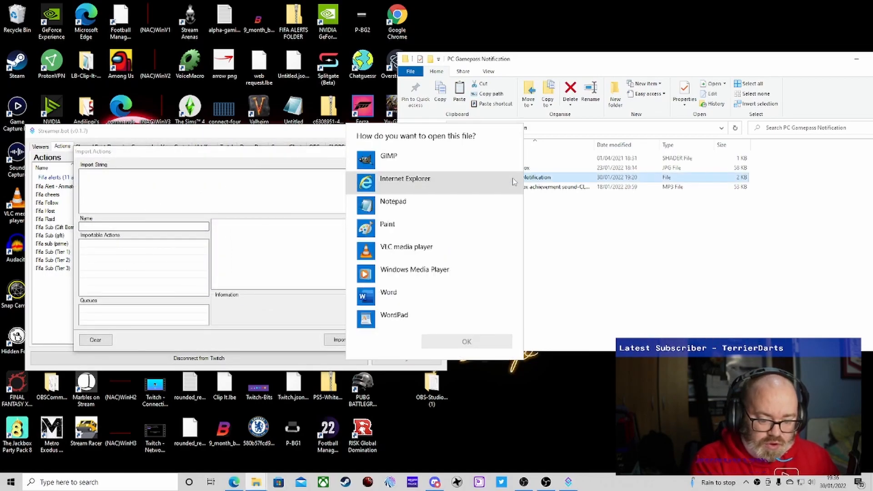
pyautogui.click(422, 213)
pyautogui.click(466, 342)
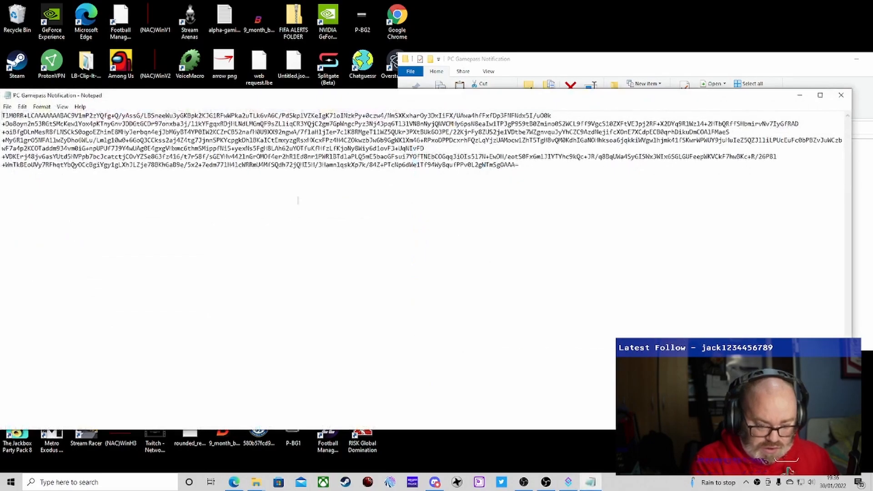
pyautogui.moveTo(535, 167); pyautogui.dragTo(1, 100)
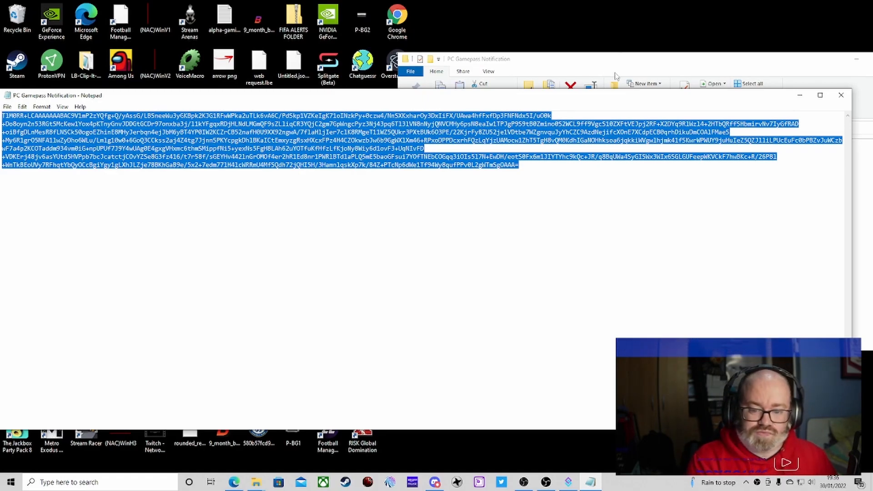
# Step: Paste the copied string into the import dialog, import the Gamepass First Chatter action and display its sub-actions
pyautogui.click(799, 95)
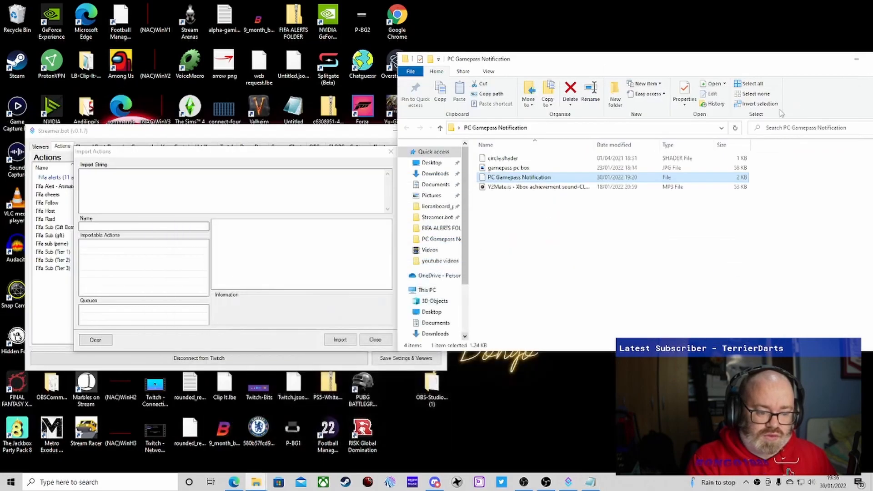
pyautogui.click(132, 195)
pyautogui.hotkey('ctrl', 'v')
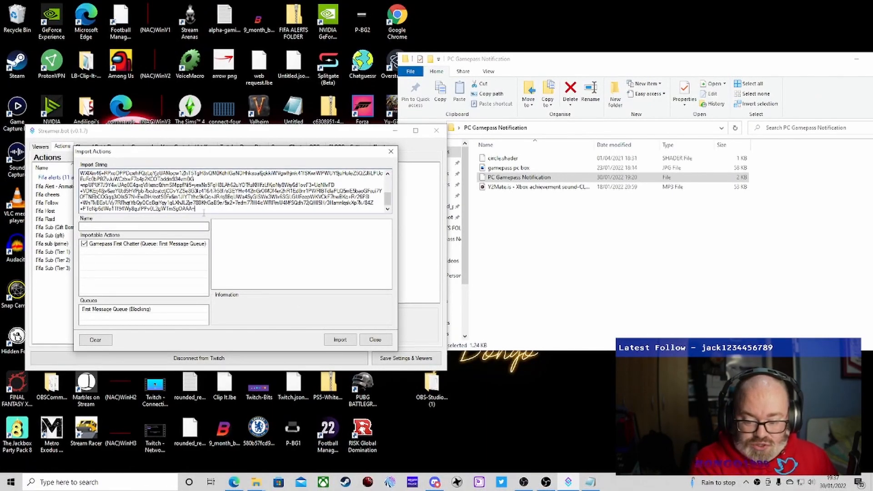
pyautogui.click(332, 339)
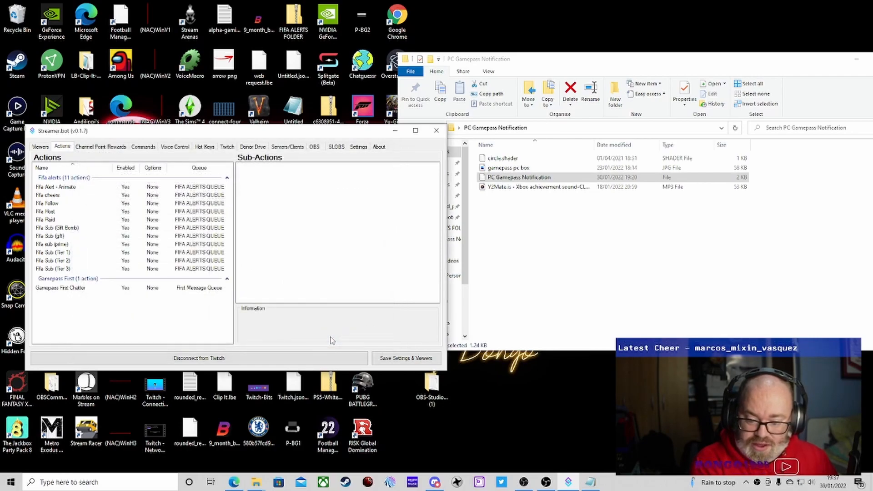
pyautogui.click(64, 288)
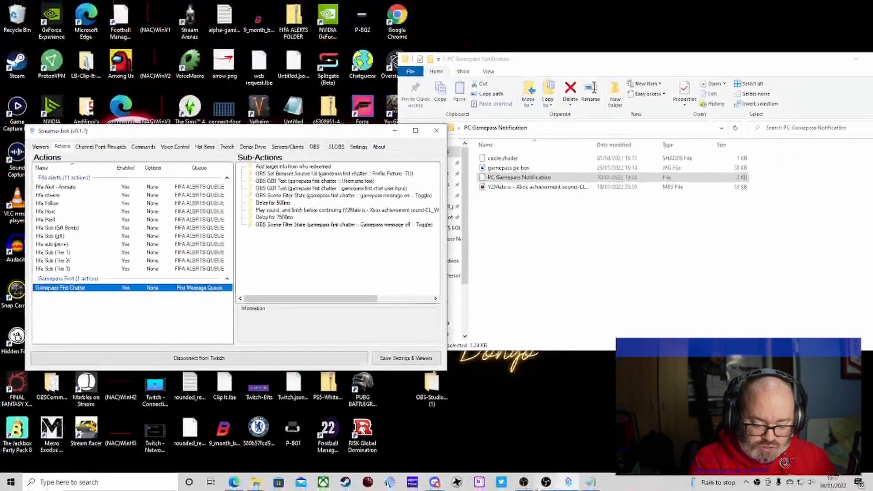
# Step: Switch to OBS Studio and add the gamepass pc box image from the PC Gamepass Notification folder to the gamepass first chatter scene
pyautogui.click(546, 483)
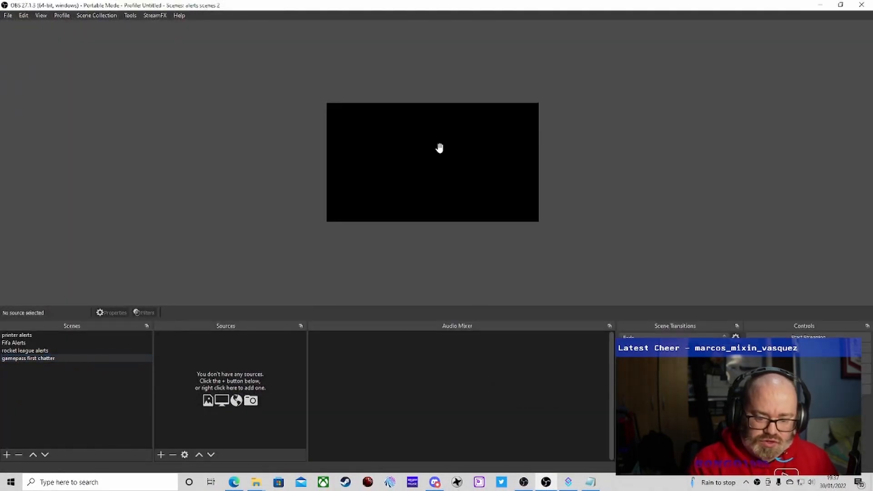
pyautogui.scroll(4, 440, 148)
pyautogui.scroll(-1, 439, 148)
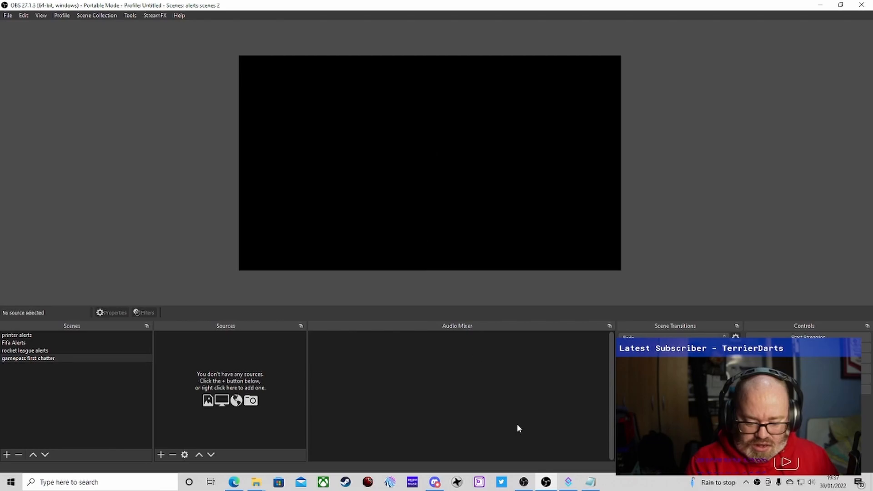
pyautogui.click(251, 483)
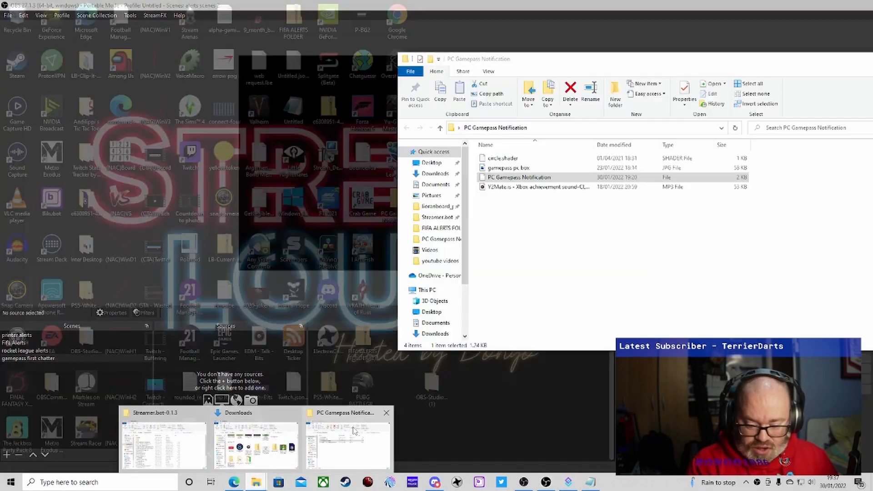
pyautogui.click(354, 430)
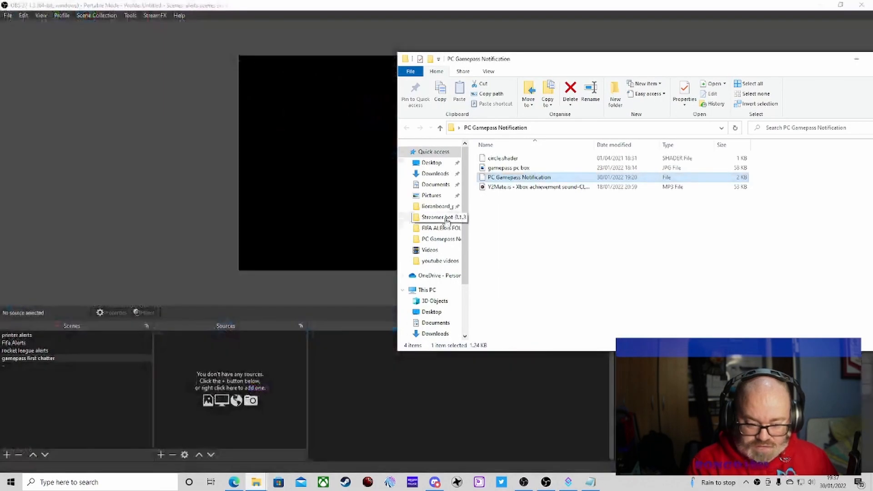
pyautogui.moveTo(534, 66); pyautogui.dragTo(536, 160)
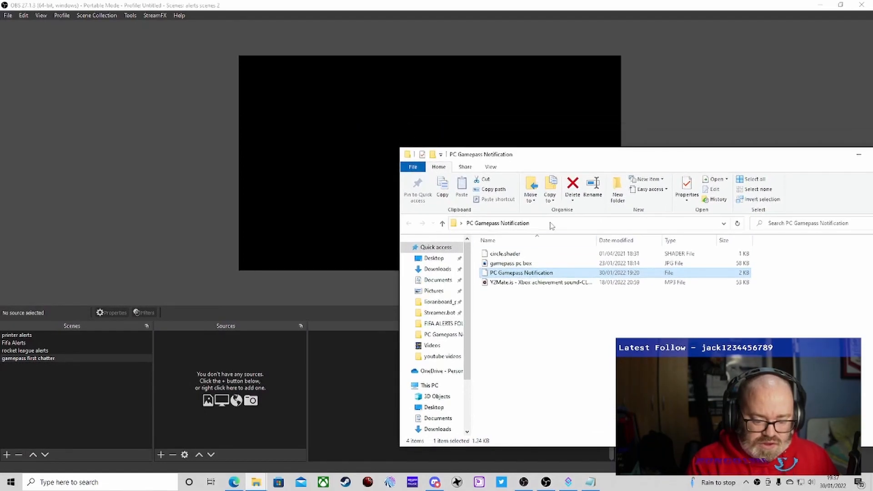
pyautogui.moveTo(515, 266); pyautogui.dragTo(374, 130)
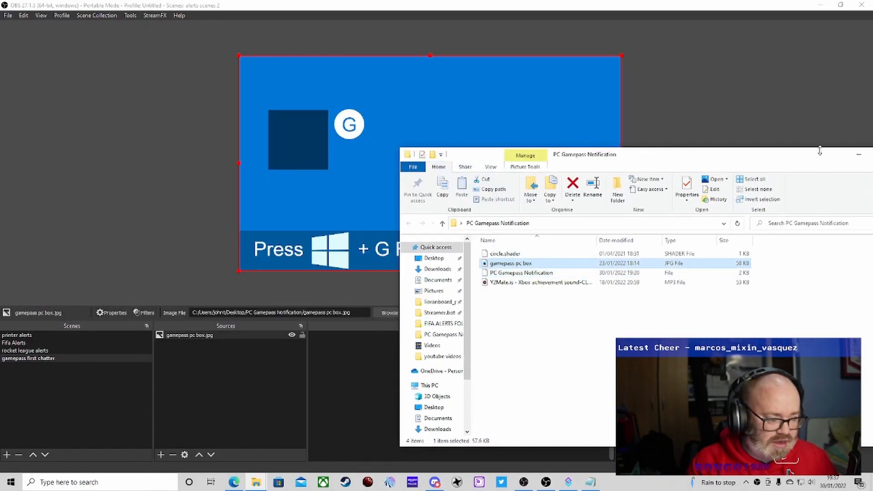
pyautogui.moveTo(845, 157); pyautogui.dragTo(703, 153)
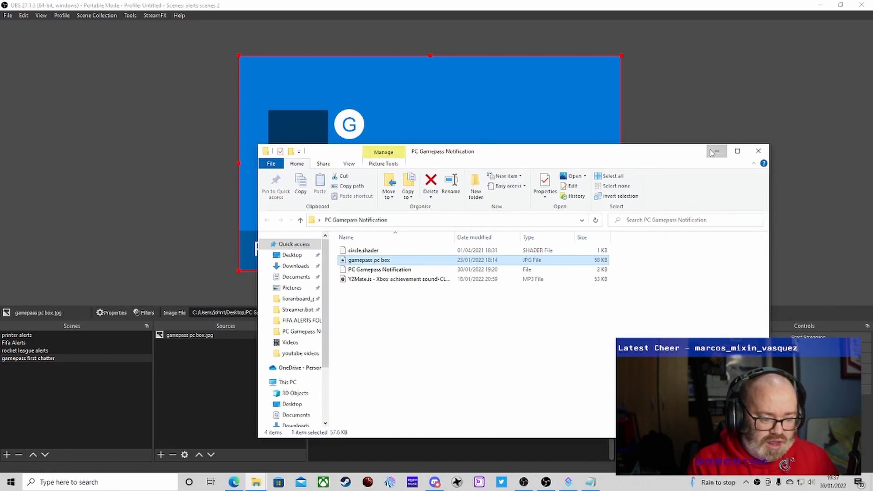
pyautogui.click(717, 151)
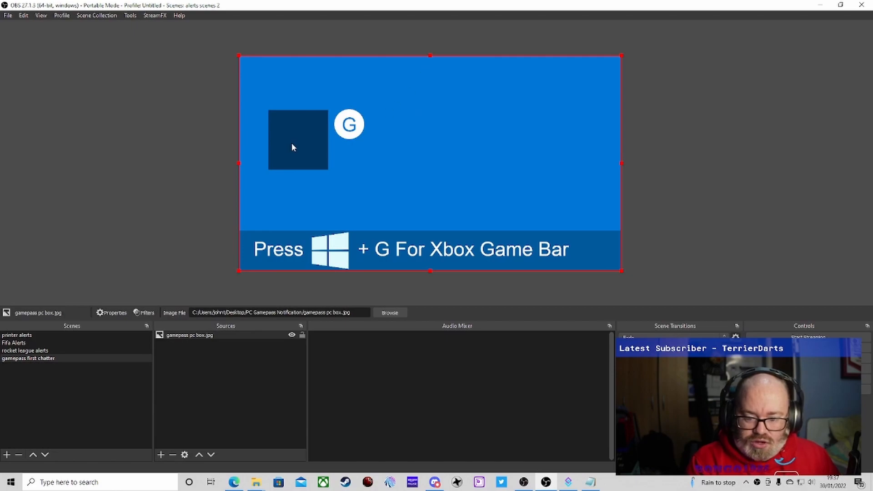
# Step: Create a new browser source named Profile Picture in the gamepass first chatter scene
pyautogui.rightClick(189, 356)
pyautogui.moveTo(205, 362)
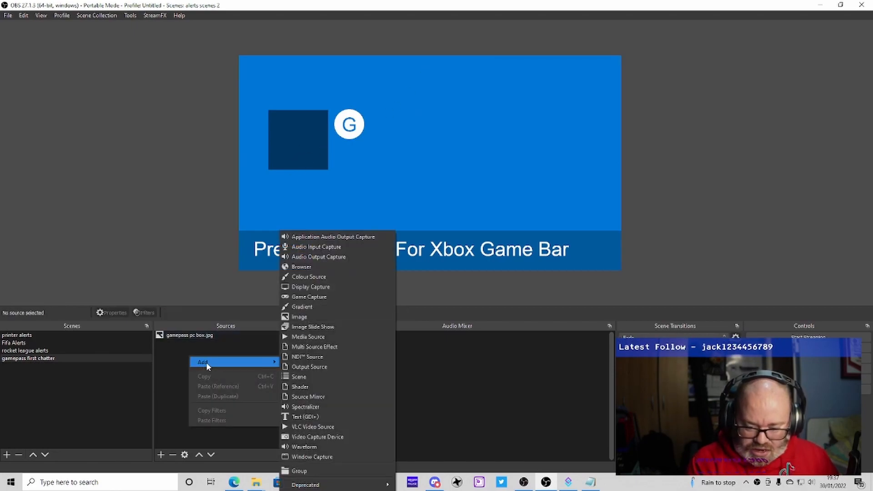
pyautogui.moveTo(240, 361)
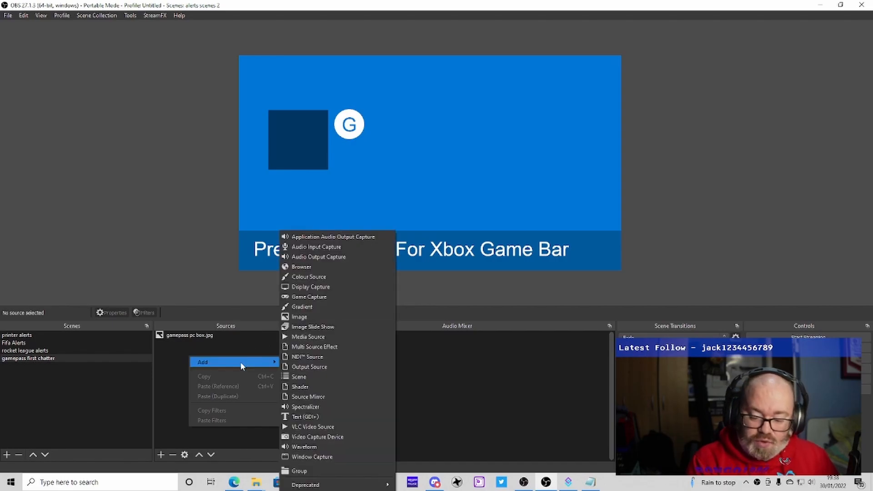
pyautogui.click(312, 268)
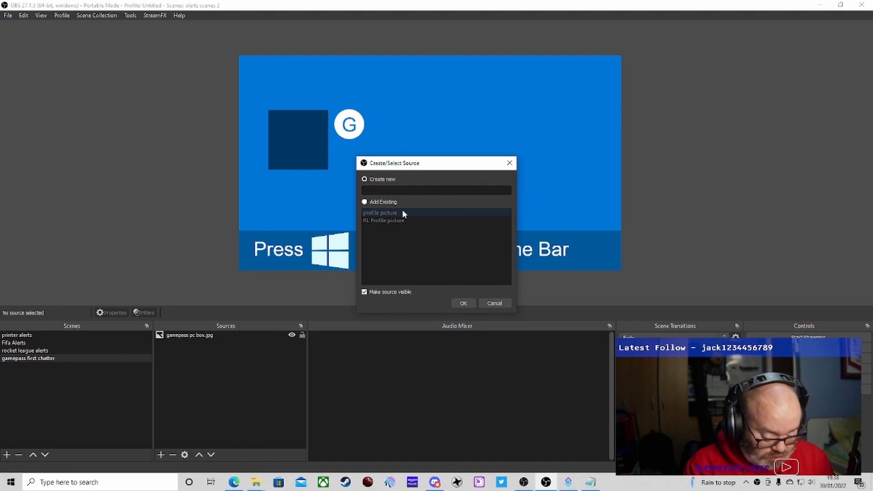
pyautogui.write('rofile Picture')
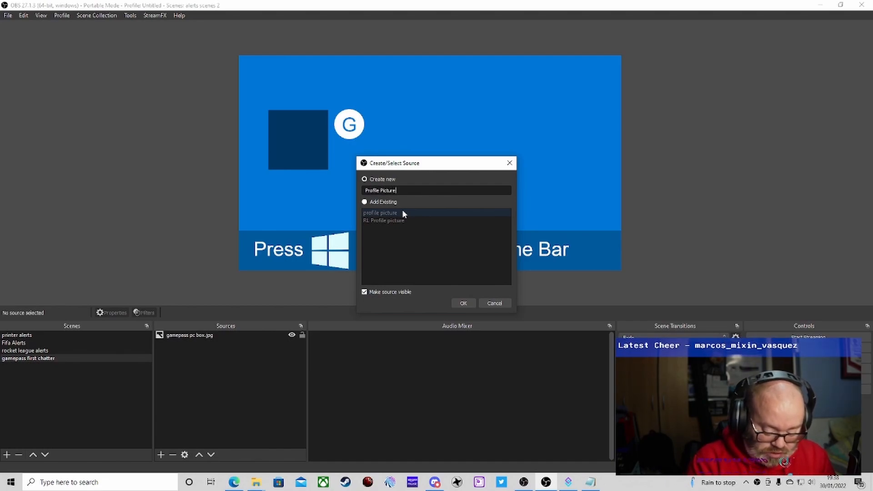
pyautogui.press('Return')
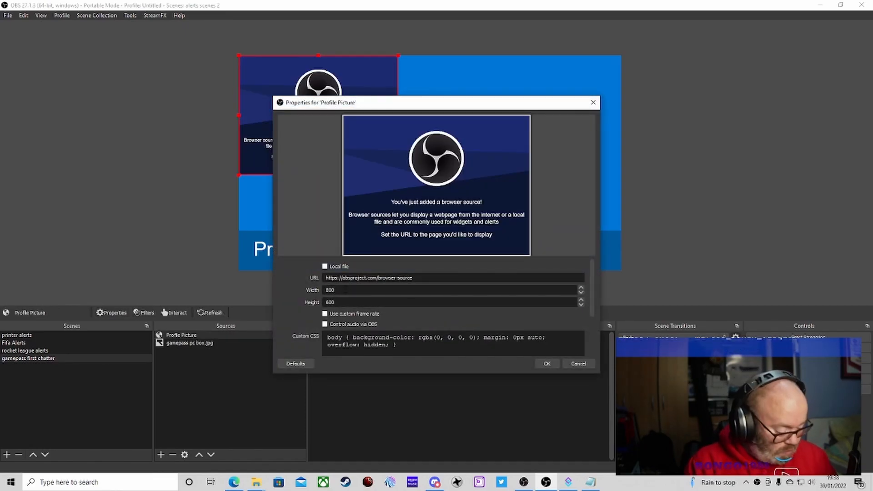
# Step: Set the Profile Picture source's width and height to 300 and place it over the dark square on the blue notification image
pyautogui.write('3')
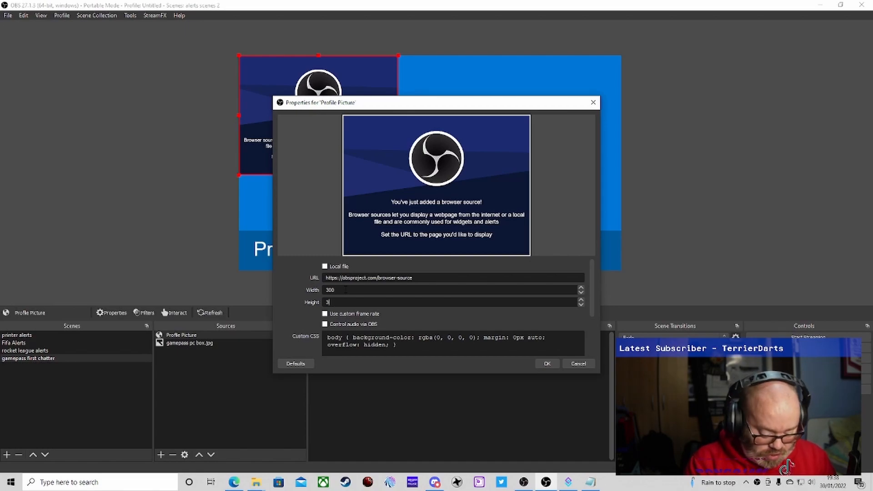
pyautogui.click(543, 363)
pyautogui.moveTo(266, 91); pyautogui.dragTo(295, 142)
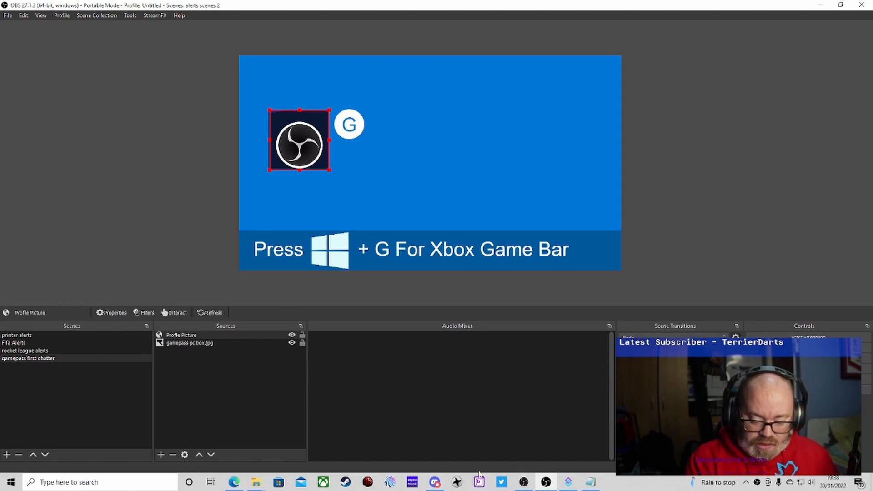
# Step: Bring back the PC Gamepass Notification folder and copy the circle.shader file
pyautogui.moveTo(256, 482)
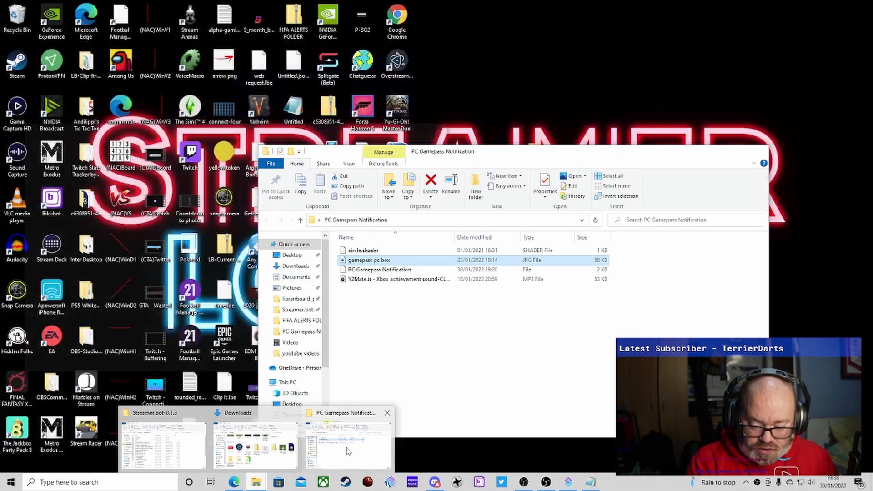
pyautogui.click(348, 451)
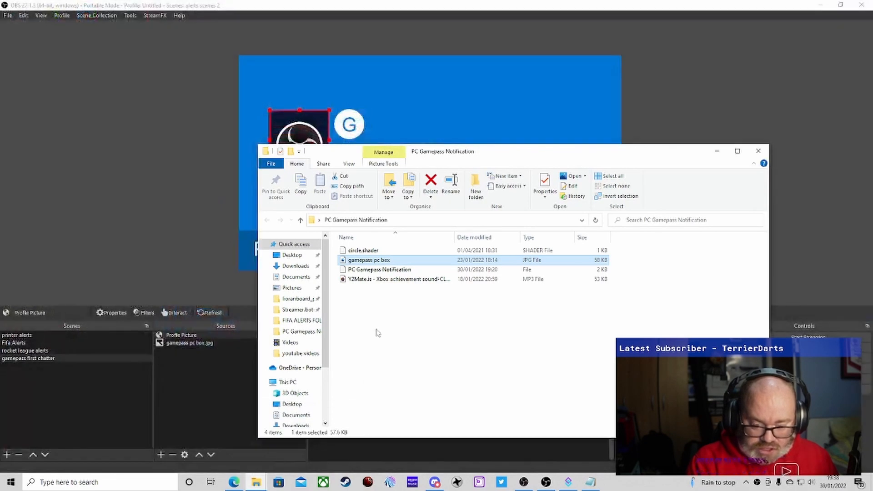
pyautogui.click(372, 251)
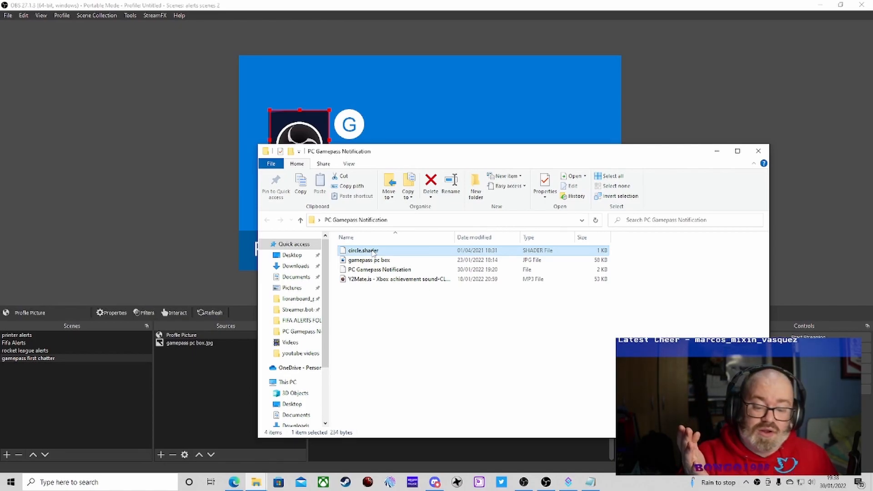
pyautogui.rightClick(373, 252)
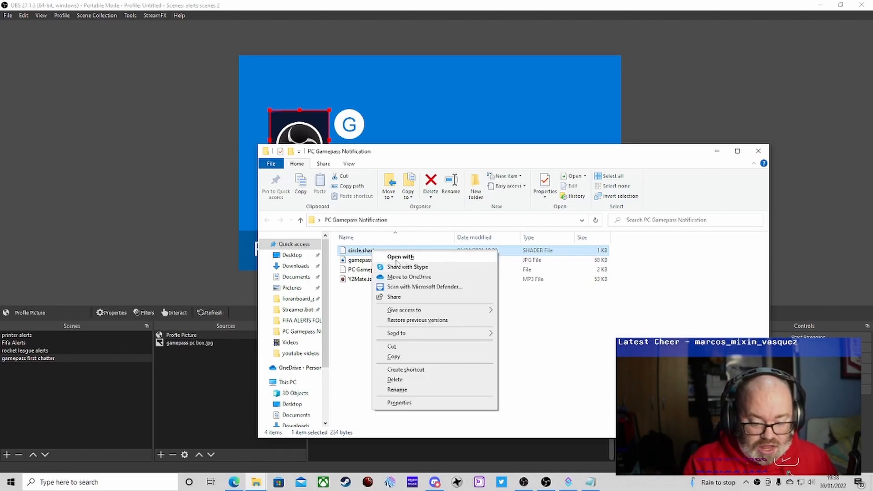
pyautogui.click(400, 357)
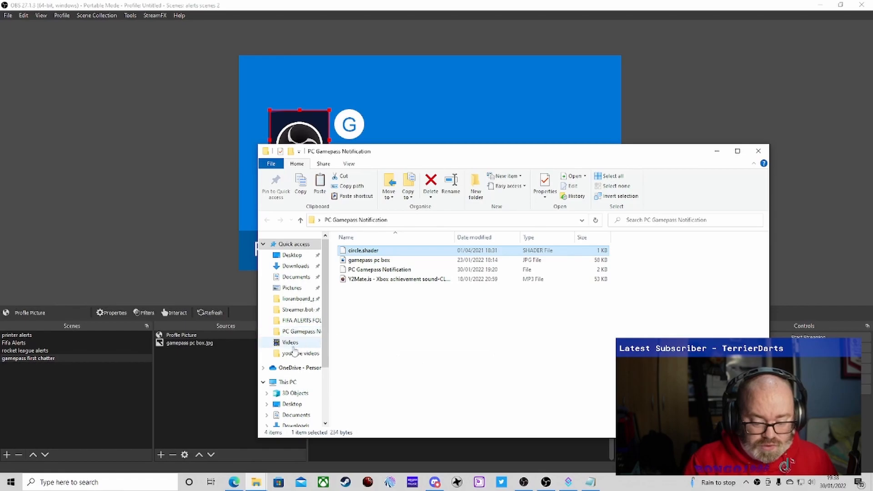
# Step: Browse on Local Disk (C:) to the obs-plugins folder inside Program Files, obs-studio, data
pyautogui.scroll(-3, 294, 350)
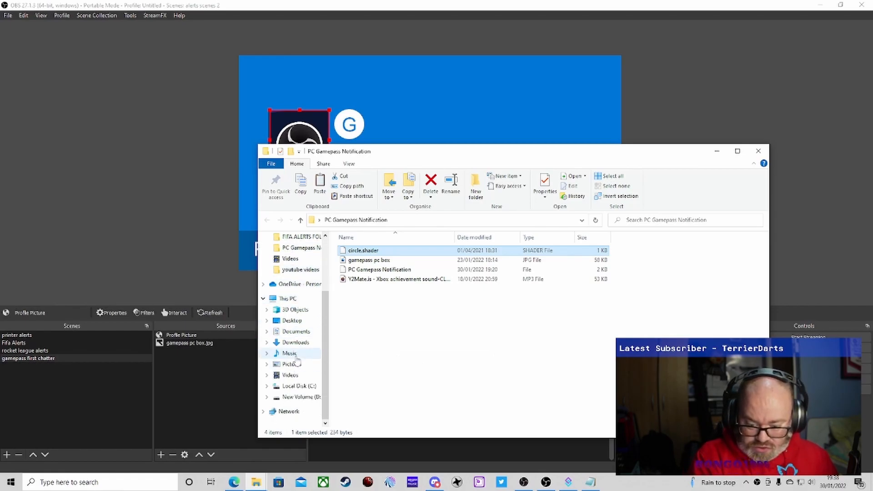
pyautogui.click(297, 386)
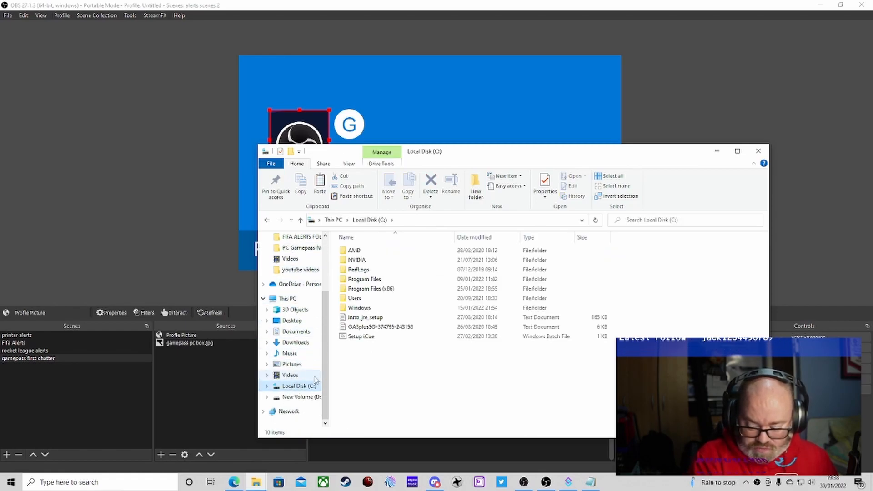
pyautogui.doubleClick(366, 279)
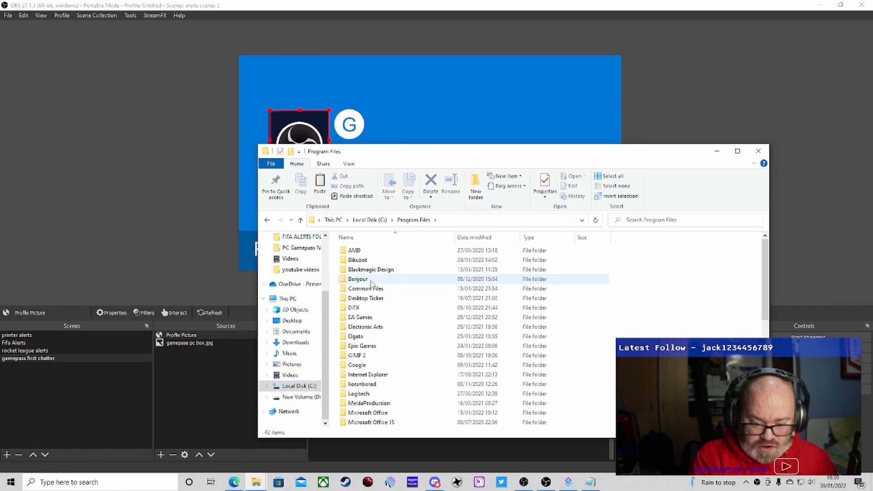
pyautogui.scroll(-1, 376, 366)
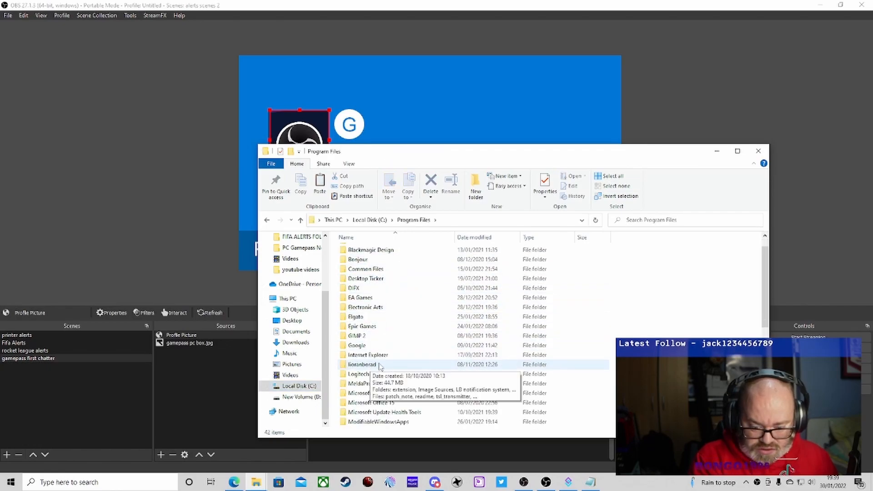
pyautogui.scroll(-2, 376, 367)
pyautogui.doubleClick(386, 395)
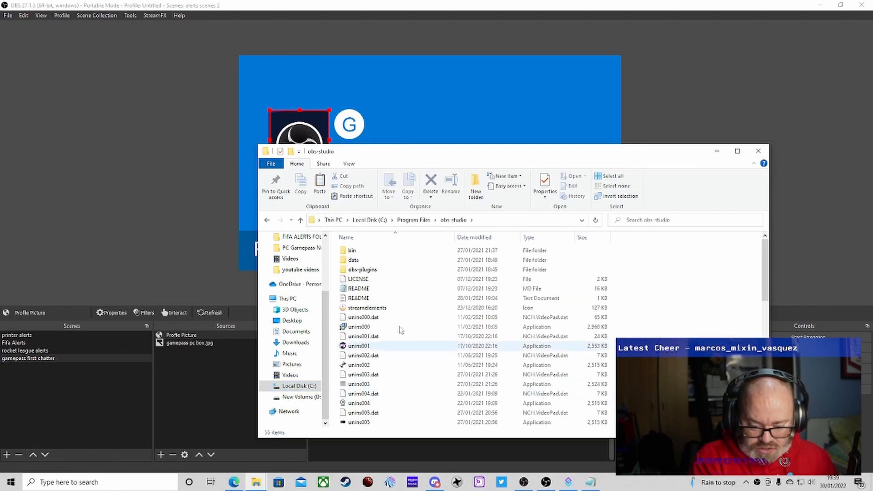
pyautogui.doubleClick(363, 262)
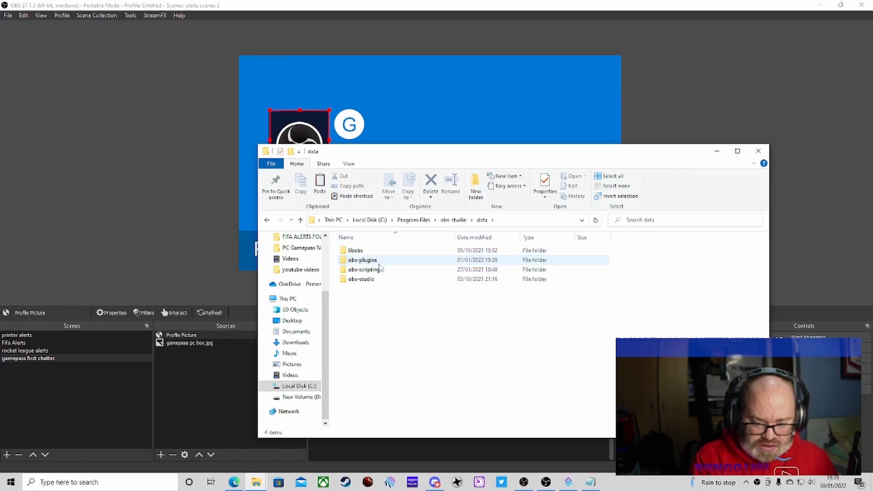
pyautogui.doubleClick(364, 260)
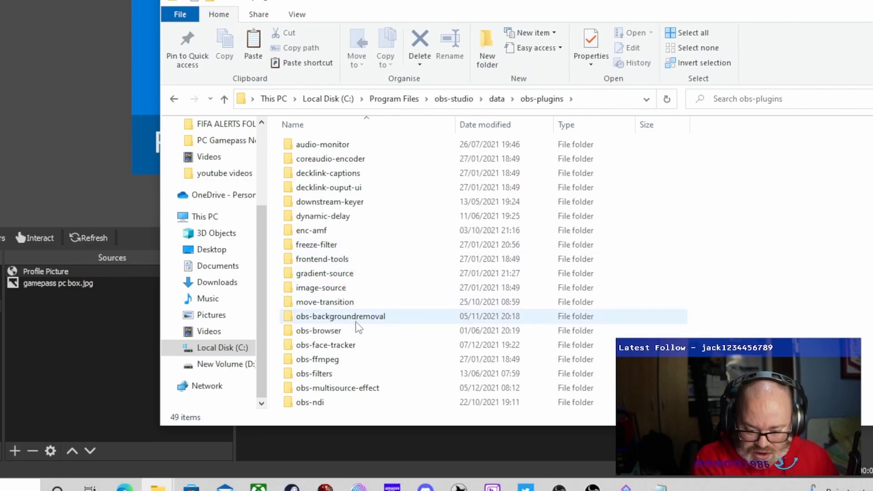
# Step: Open the examples folder inside obs-shaderfilter, check its shader files for circle.shader and minimise the folder window
pyautogui.scroll(-1, 350, 347)
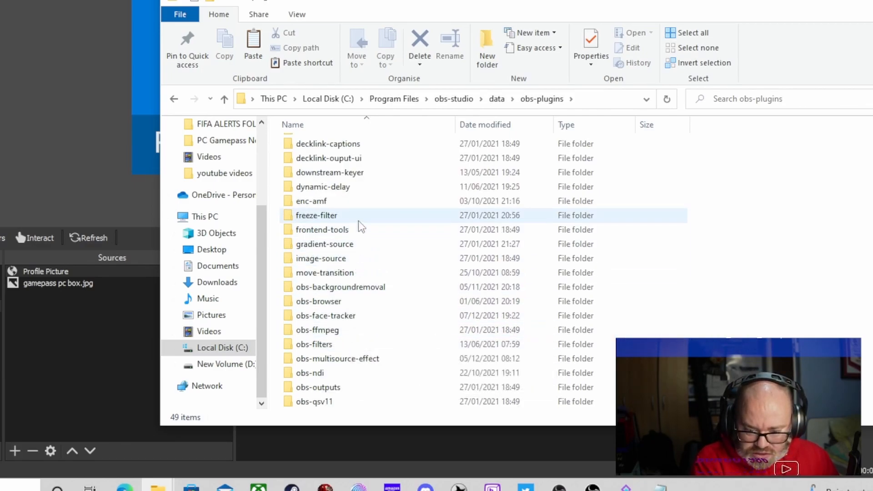
pyautogui.scroll(-1, 369, 295)
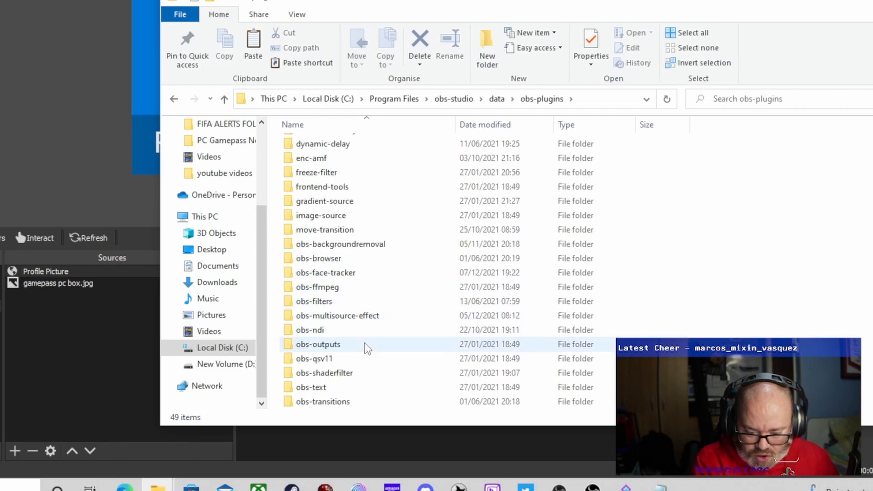
pyautogui.doubleClick(357, 373)
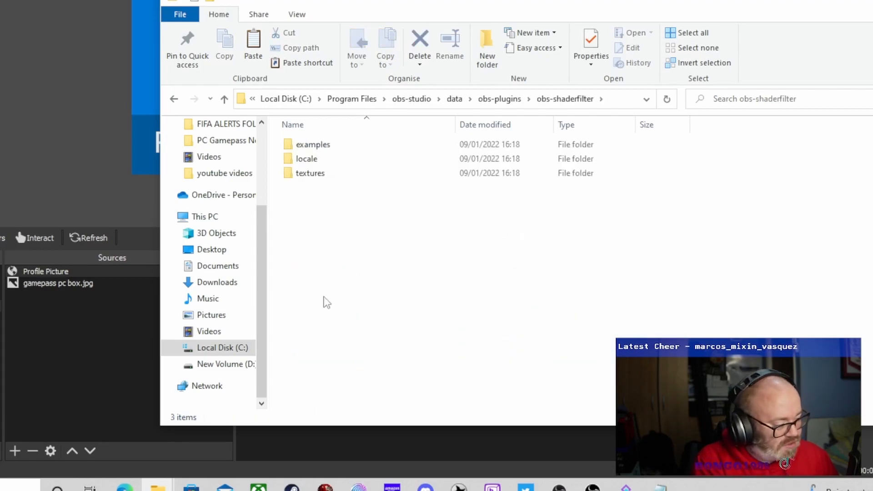
pyautogui.doubleClick(307, 148)
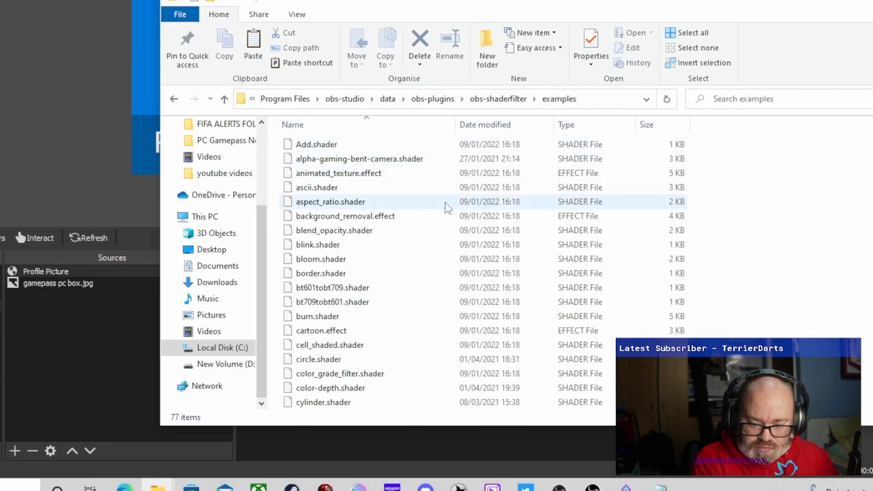
pyautogui.scroll(-2, 404, 294)
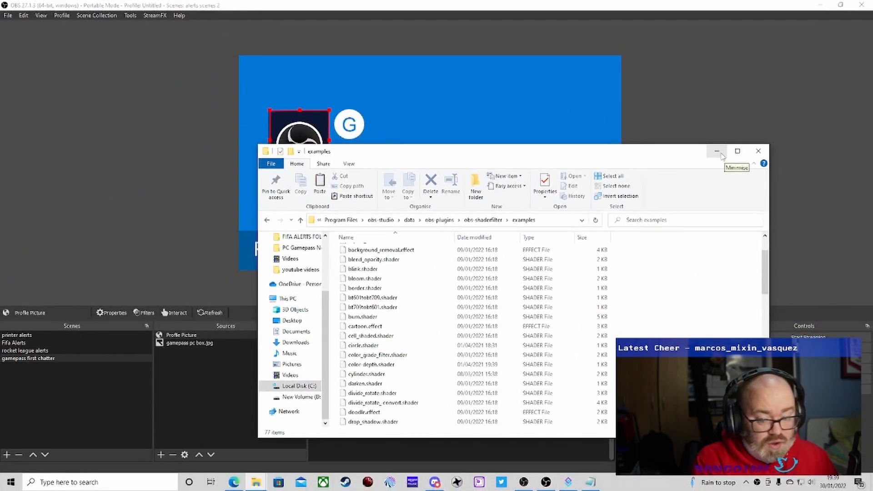
pyautogui.click(716, 151)
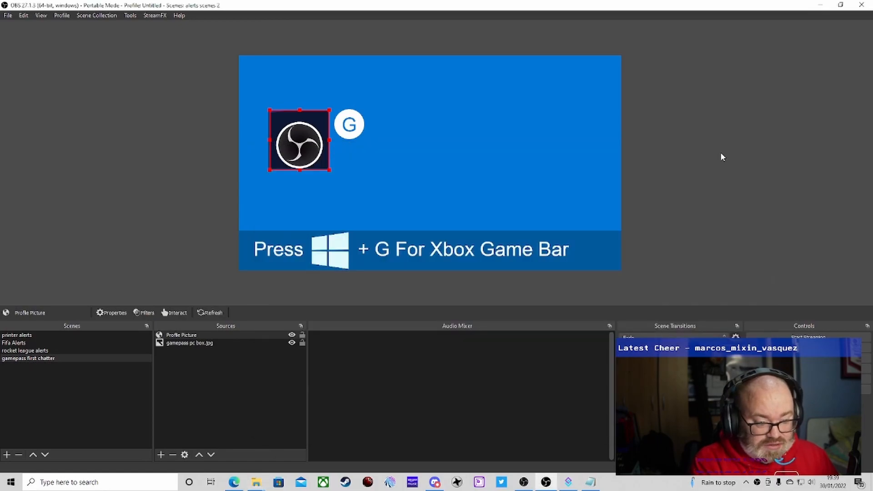
# Step: Add a User-defined shader effect filter named Cirlce to the Profile Picture source
pyautogui.rightClick(179, 339)
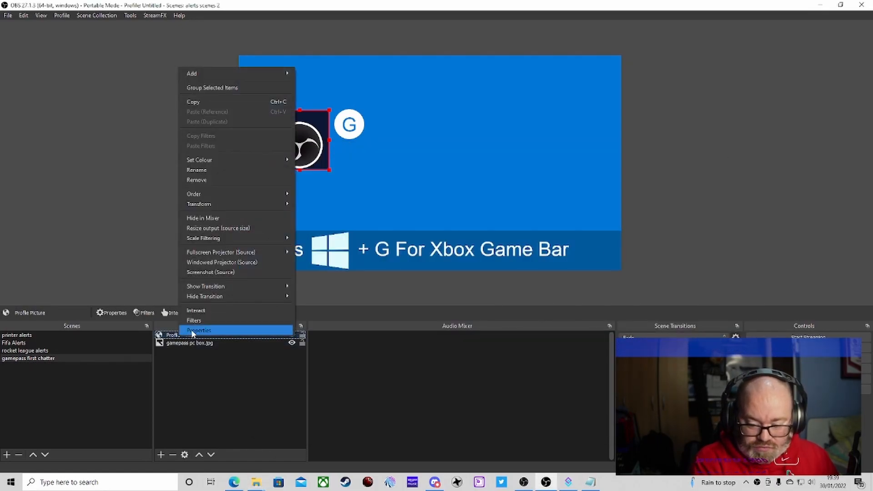
pyautogui.click(217, 320)
pyautogui.rightClick(295, 282)
pyautogui.moveTo(310, 289)
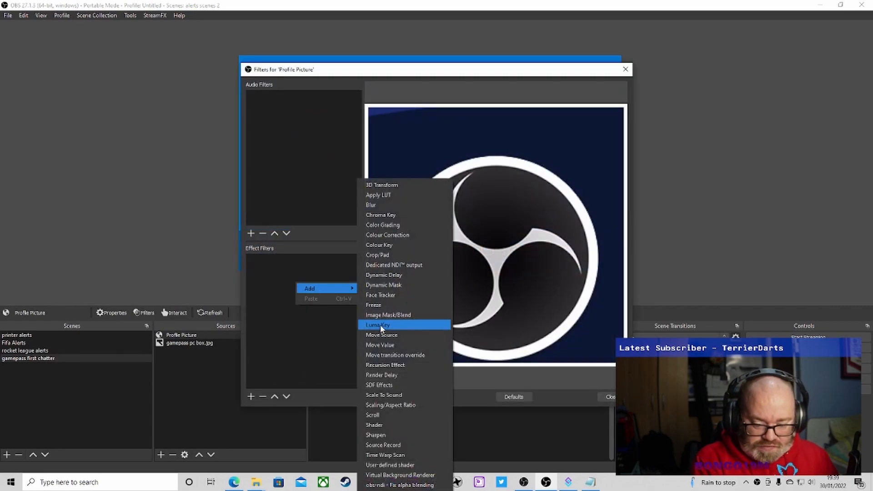
pyautogui.click(411, 466)
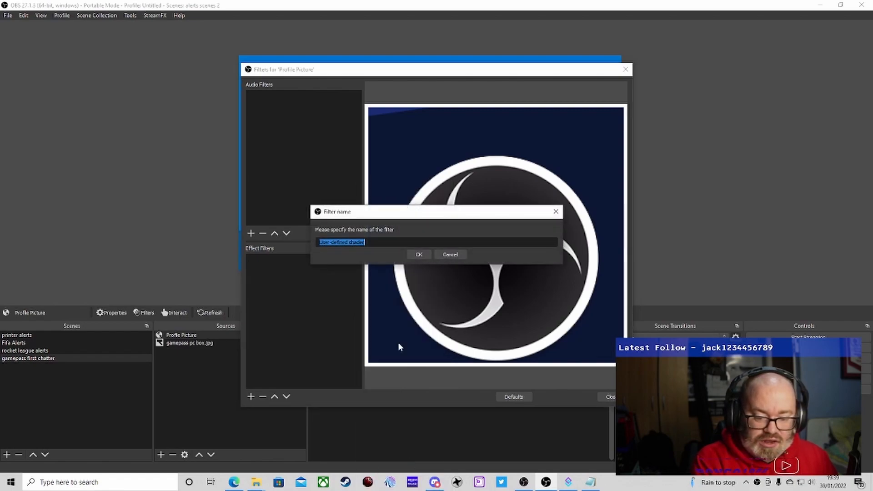
pyautogui.write('cir')
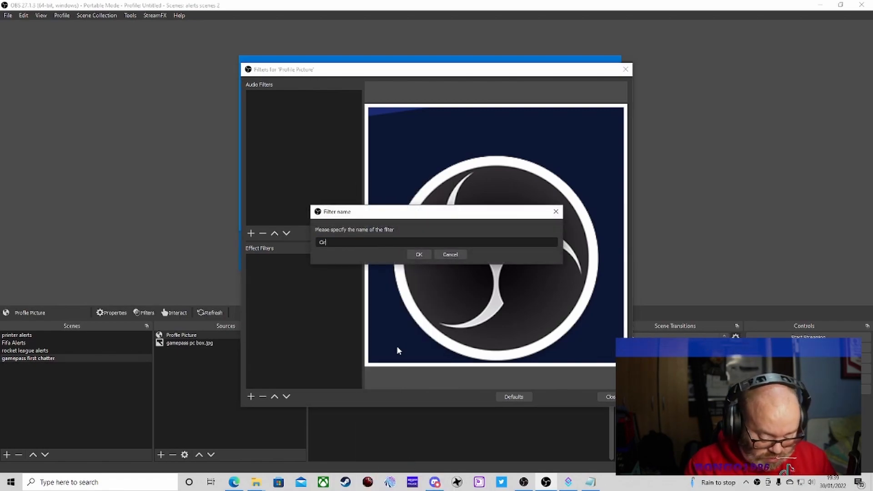
pyautogui.write('lce')
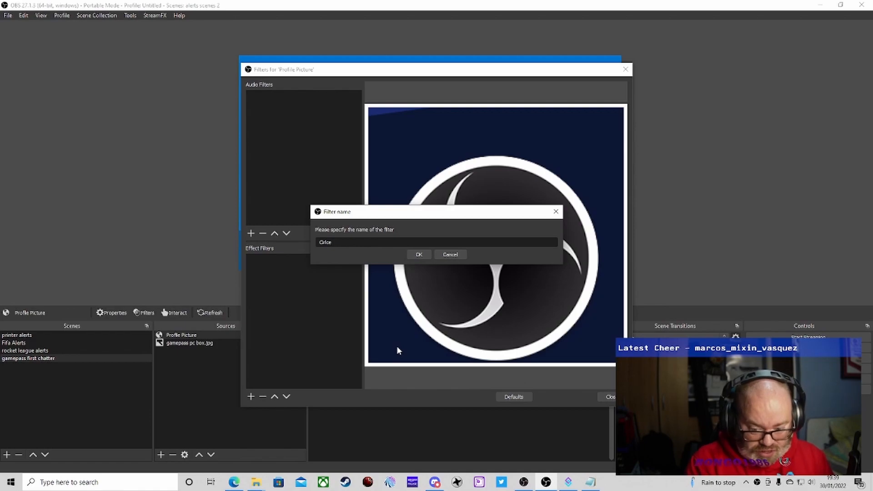
pyautogui.click(422, 257)
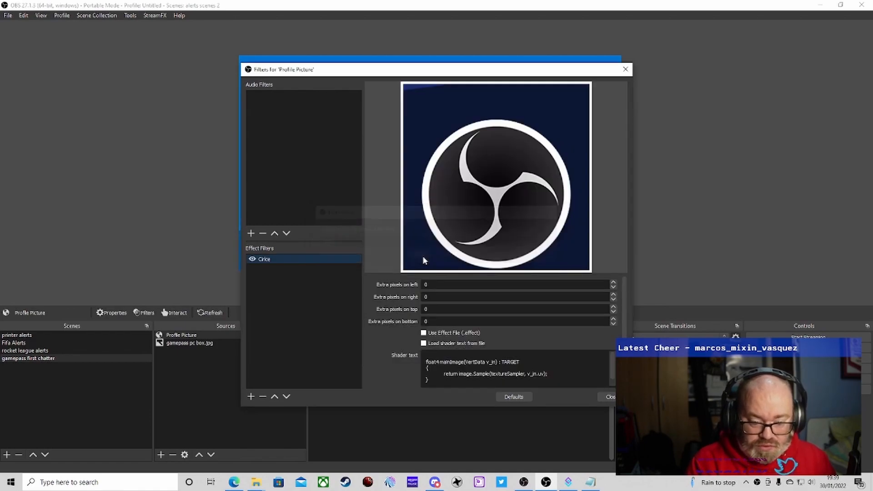
# Step: Load the filter's shader text from circle.shader in the obs-shaderfilter examples folder and close the filters window
pyautogui.click(423, 343)
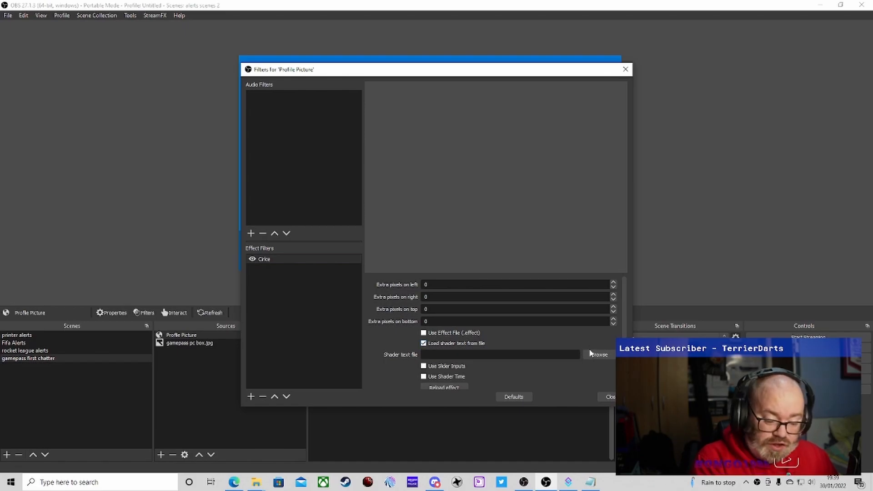
pyautogui.click(598, 355)
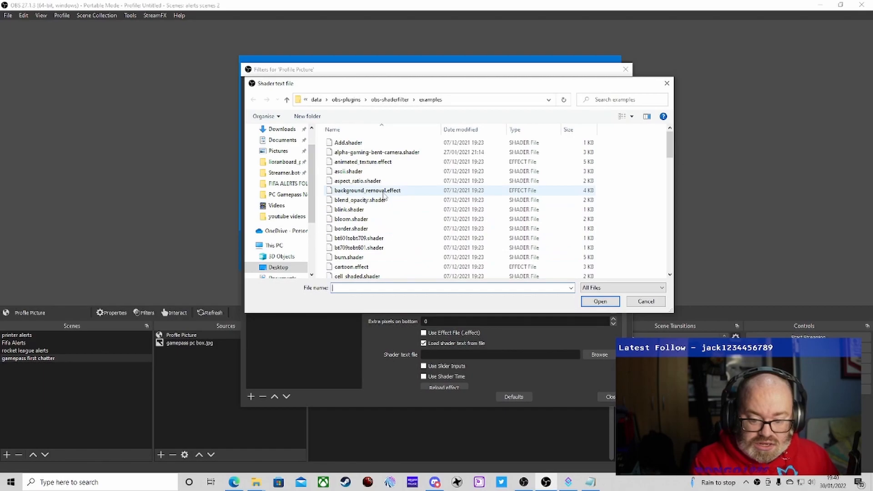
pyautogui.scroll(-4, 384, 196)
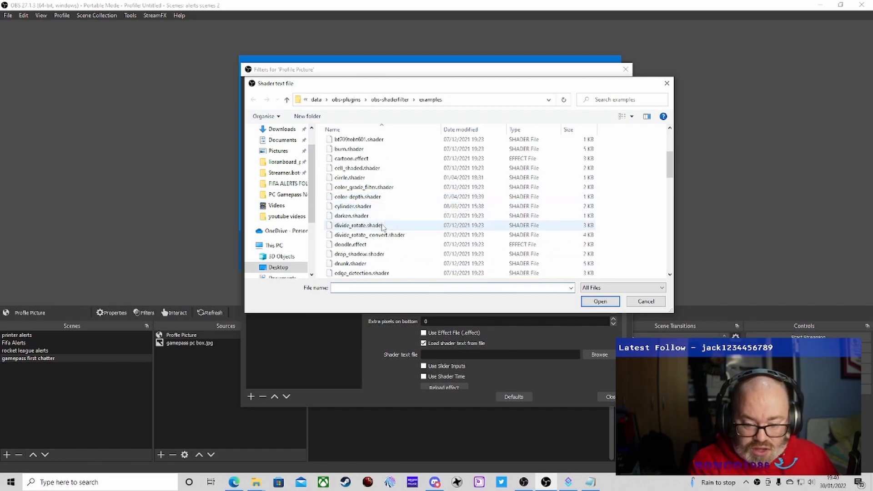
pyautogui.click(350, 177)
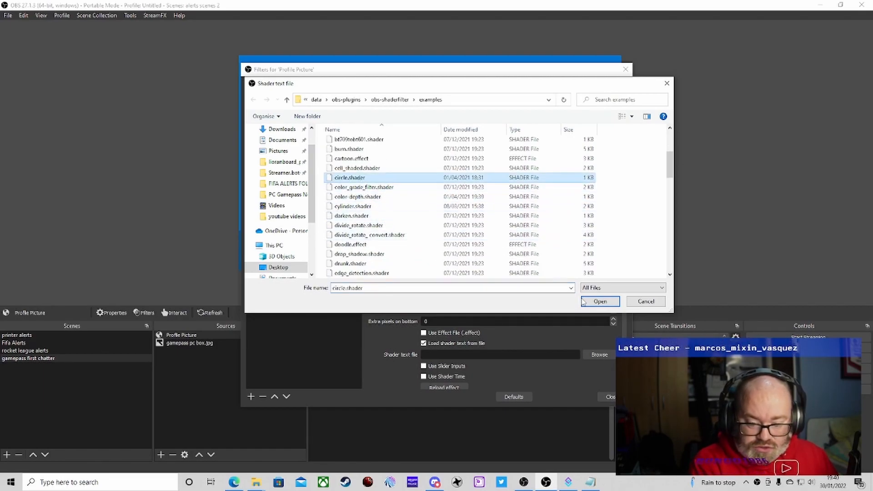
pyautogui.click(591, 301)
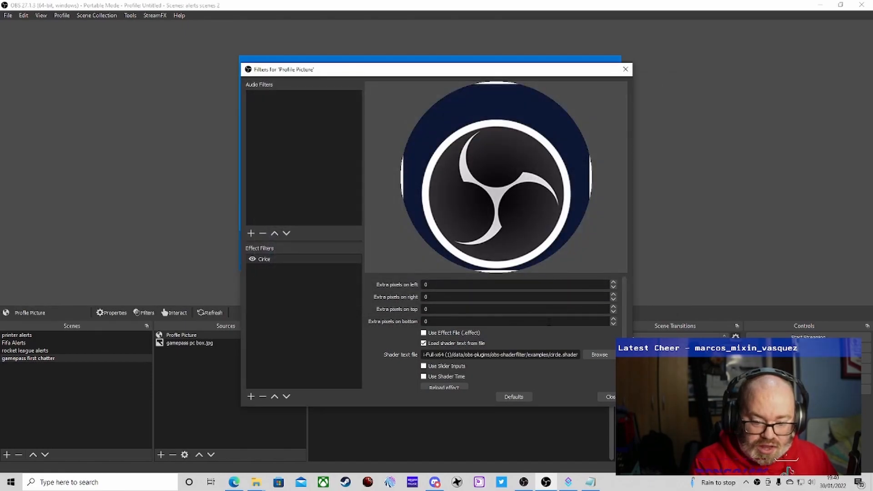
pyautogui.click(608, 397)
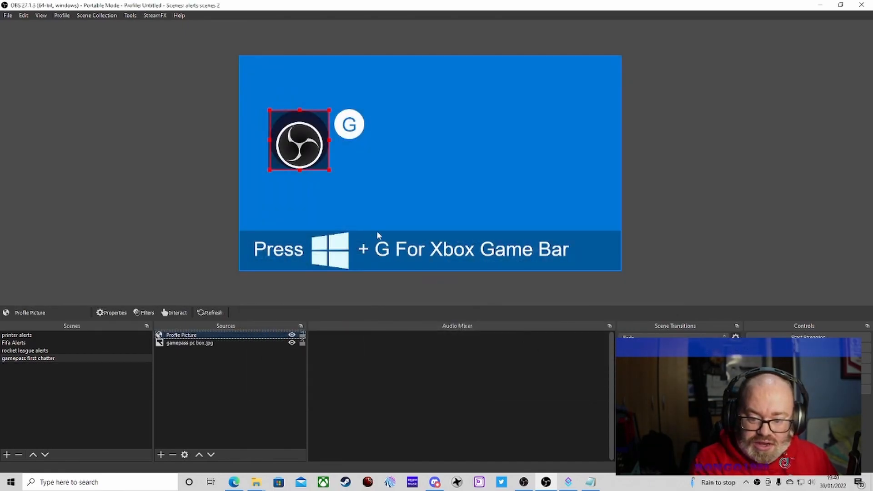
# Step: Shrink the round profile picture so it sits centred inside the dark square with a small margin, and deselect it
pyautogui.moveTo(328, 110); pyautogui.dragTo(303, 130)
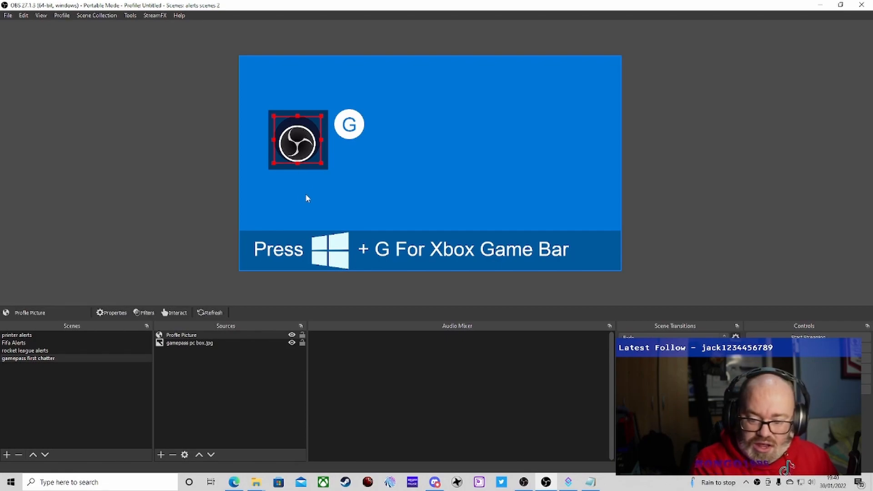
pyautogui.click(247, 358)
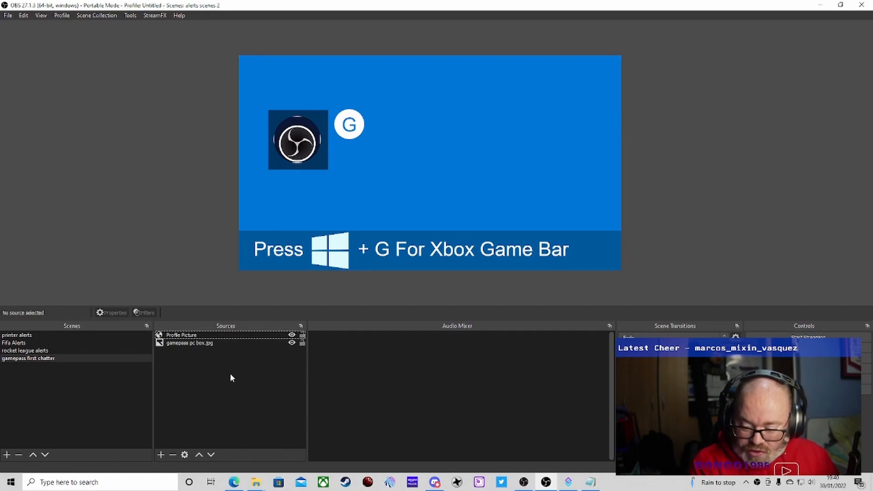
# Step: Add a new Text (GDI+) source named Username to the gamepass first chatter scene
pyautogui.rightClick(201, 368)
pyautogui.moveTo(218, 377)
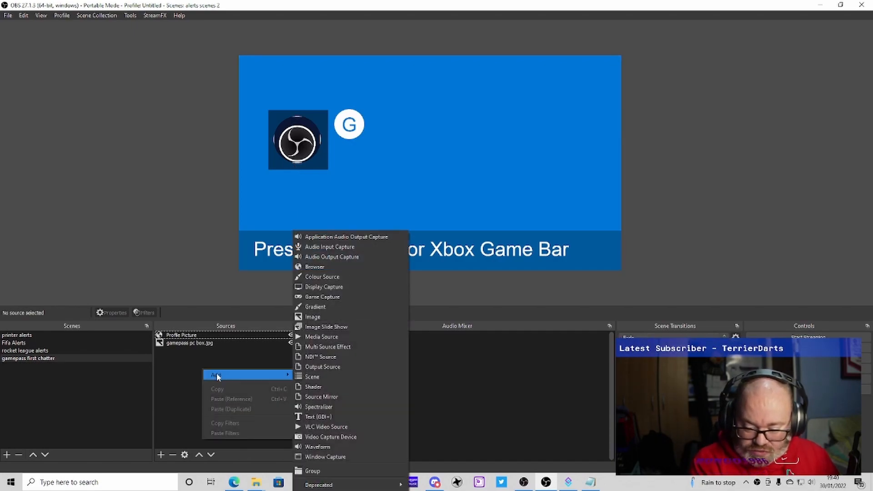
pyautogui.click(327, 417)
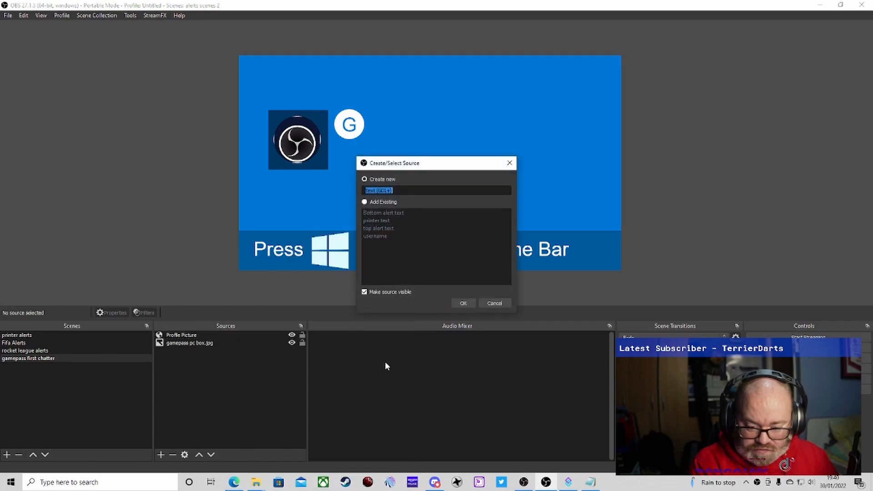
pyautogui.press('BackSpace')
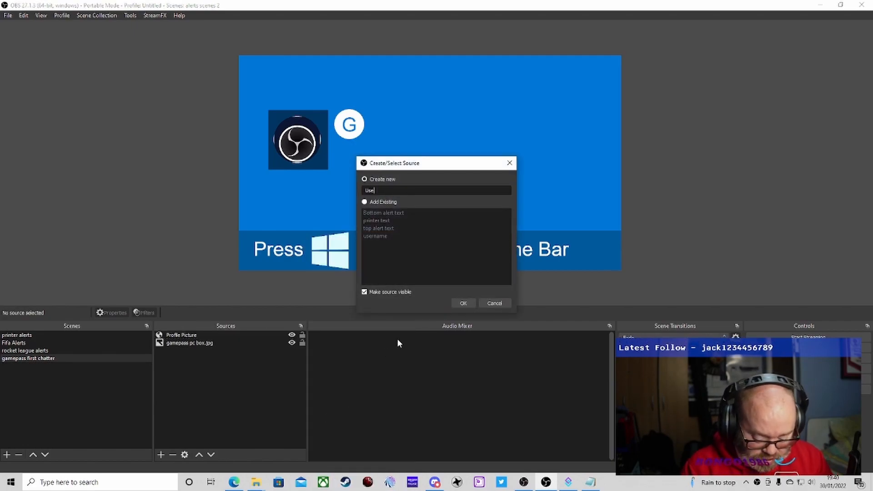
pyautogui.write('Username')
pyautogui.press('Return')
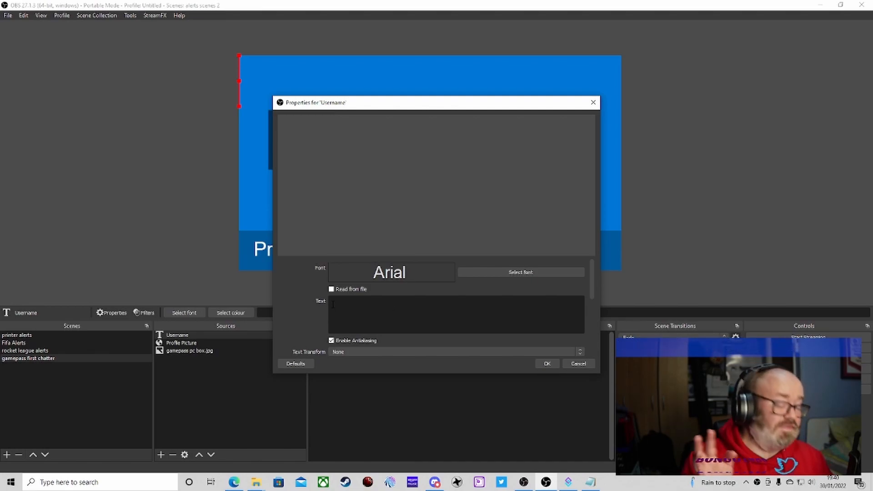
# Step: Enter "10 - " as the text of the Username source
pyautogui.scroll(-1, 332, 294)
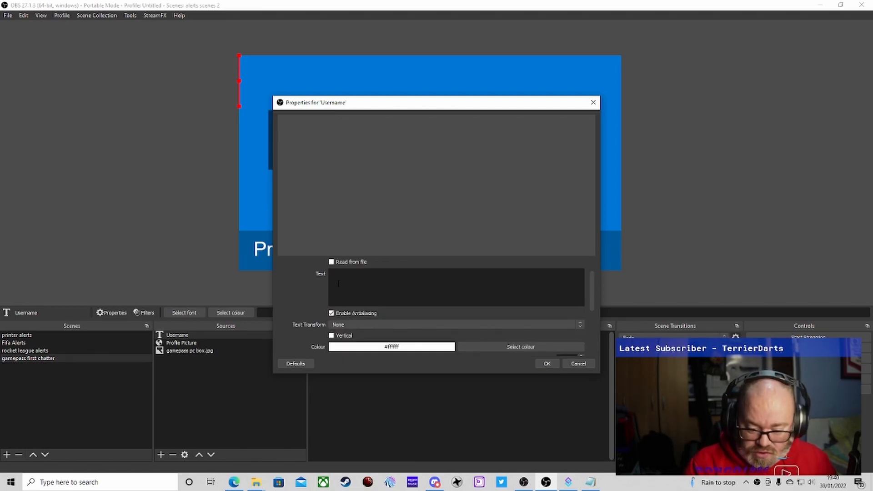
pyautogui.write('10')
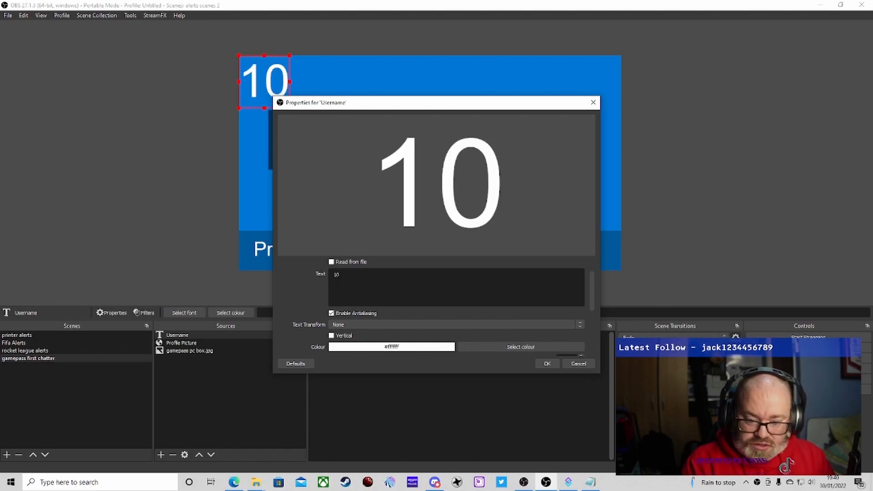
pyautogui.press('BackSpace')
pyautogui.press('BackSpace')
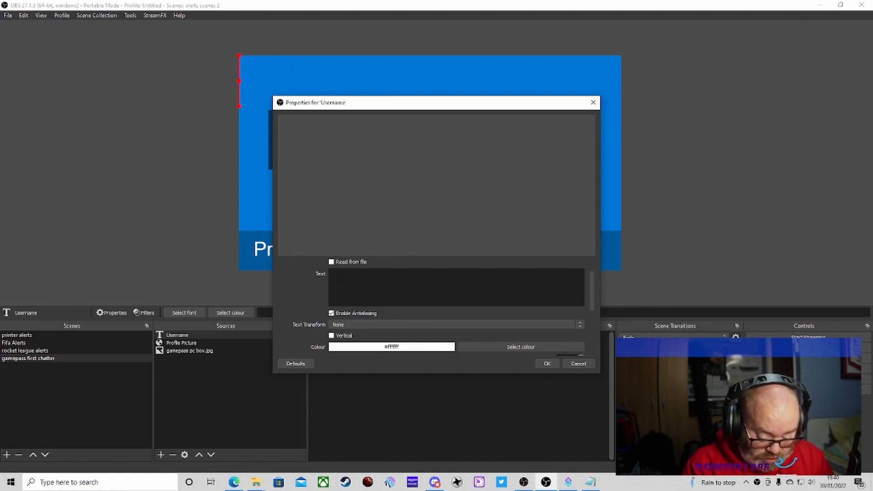
pyautogui.write('10 -')
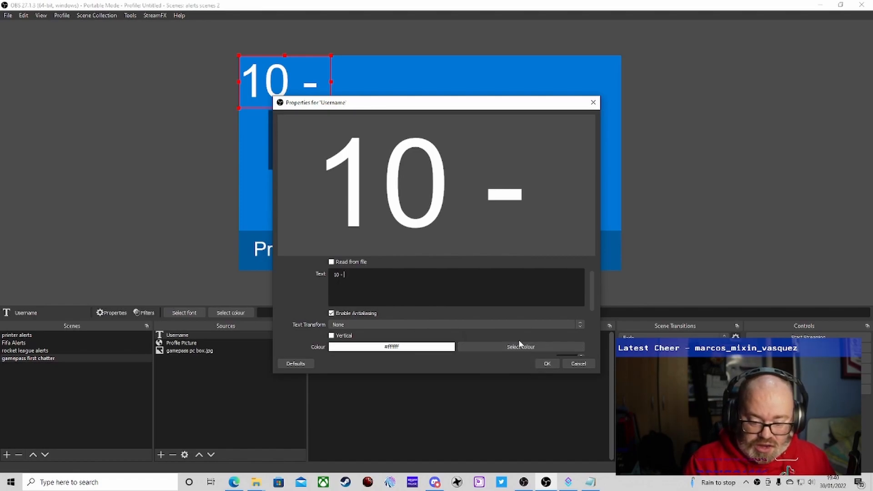
# Step: Set the Username text's alignment to Centre and its vertical alignment to Bottom
pyautogui.scroll(-2, 495, 336)
pyautogui.scroll(-1, 398, 323)
pyautogui.click(375, 324)
pyautogui.click(360, 335)
pyautogui.click(362, 337)
pyautogui.click(362, 349)
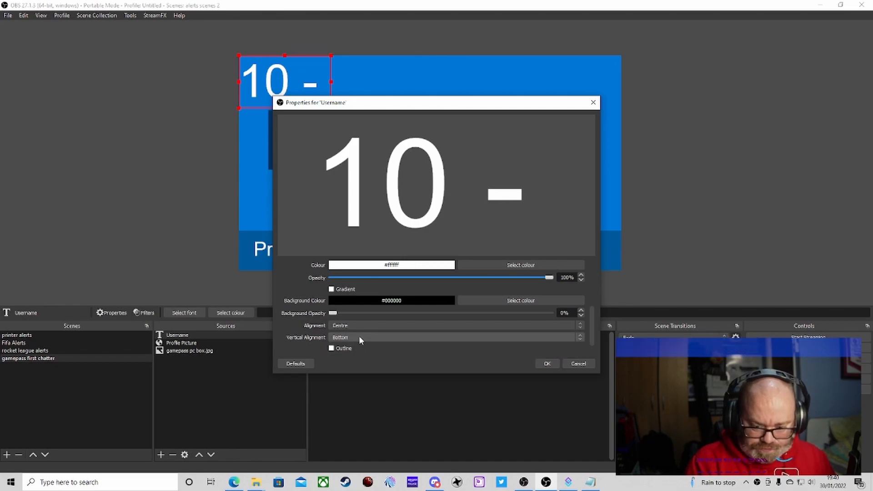
# Step: Set the Username source's text transform to Start Case
pyautogui.scroll(2, 319, 318)
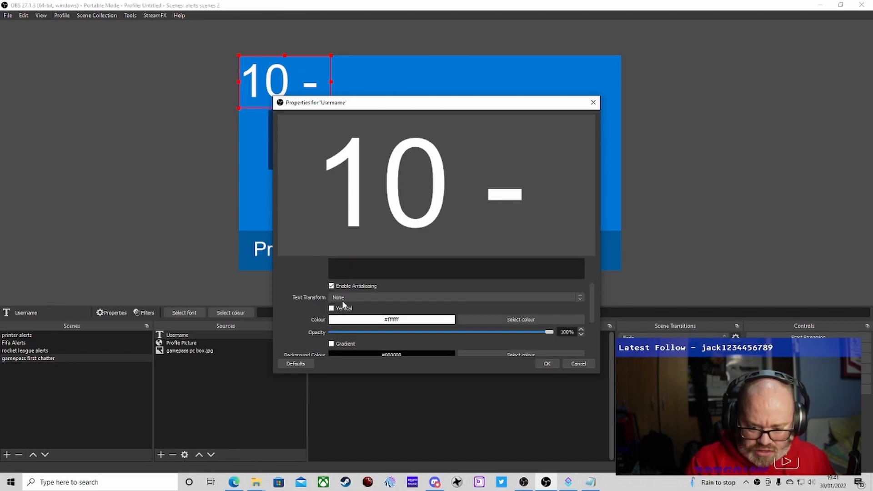
pyautogui.click(342, 298)
pyautogui.click(343, 321)
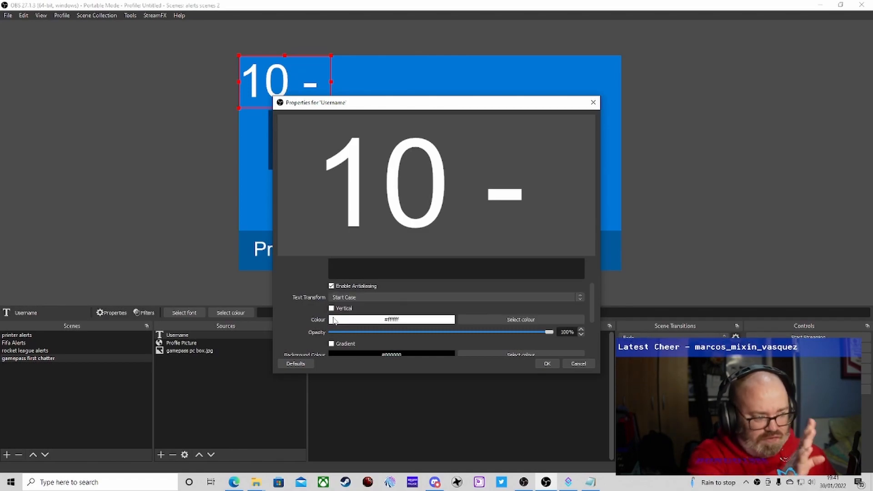
# Step: Enable custom text extents for the Username source and set the width to 1200
pyautogui.scroll(-3, 288, 296)
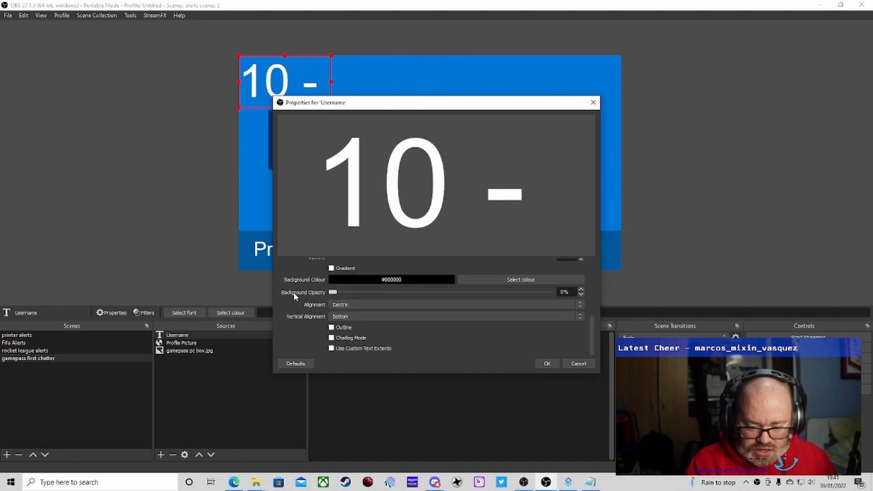
pyautogui.click(331, 348)
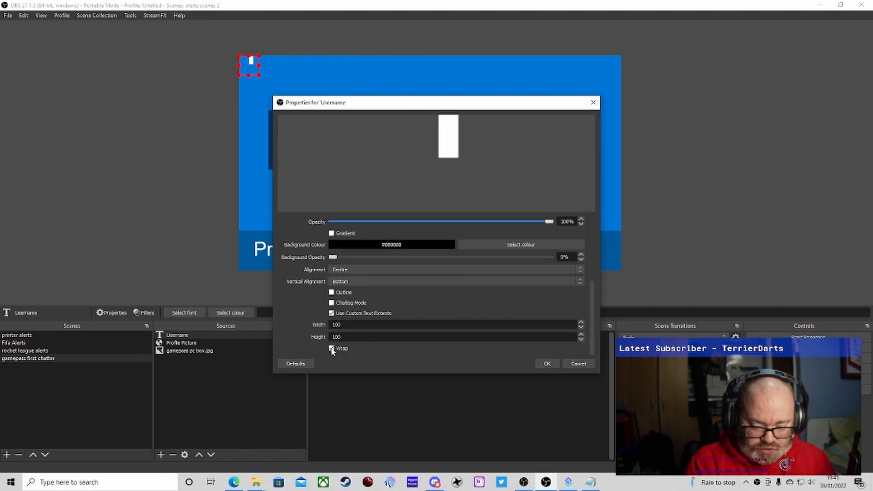
pyautogui.doubleClick(339, 325)
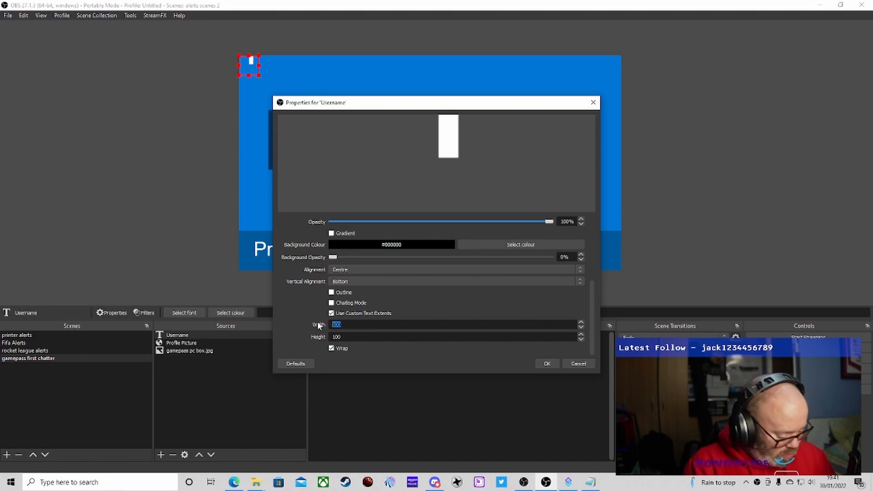
pyautogui.write('1200')
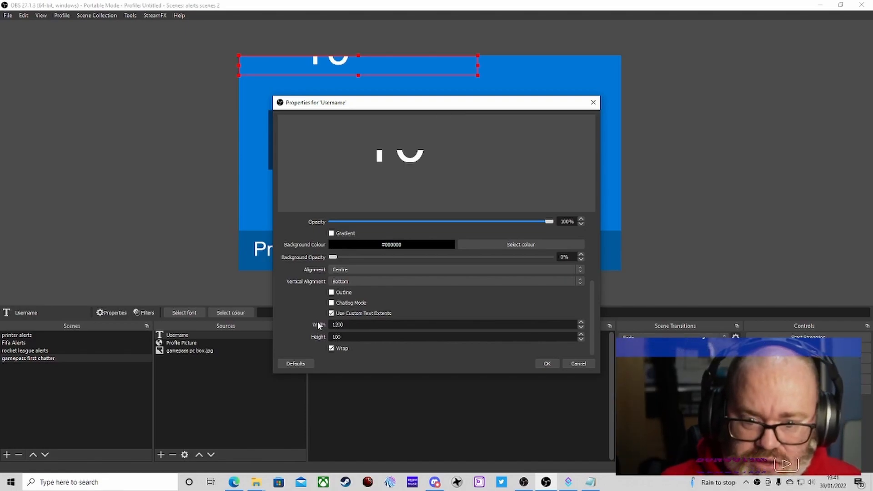
# Step: Place the Username text box on the blue notification just to the right of the white G circle, moving the properties window aside
pyautogui.moveTo(409, 102); pyautogui.dragTo(421, 187)
pyautogui.moveTo(389, 66); pyautogui.dragTo(516, 120)
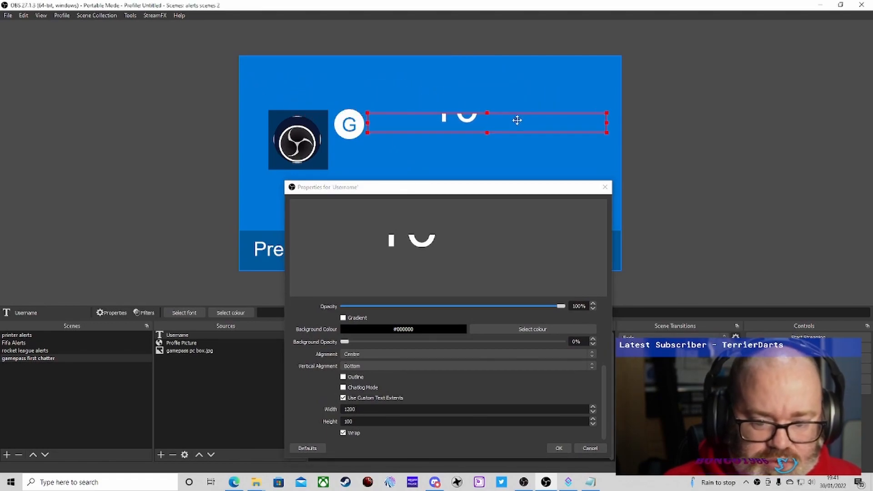
pyautogui.moveTo(497, 188); pyautogui.dragTo(512, 101)
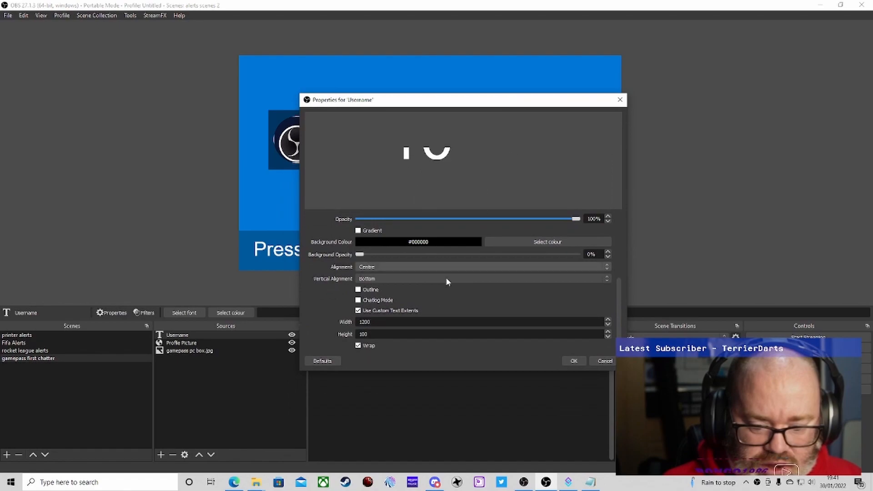
# Step: Set the Username text's vertical alignment to Centre and its alignment to Left
pyautogui.click(382, 278)
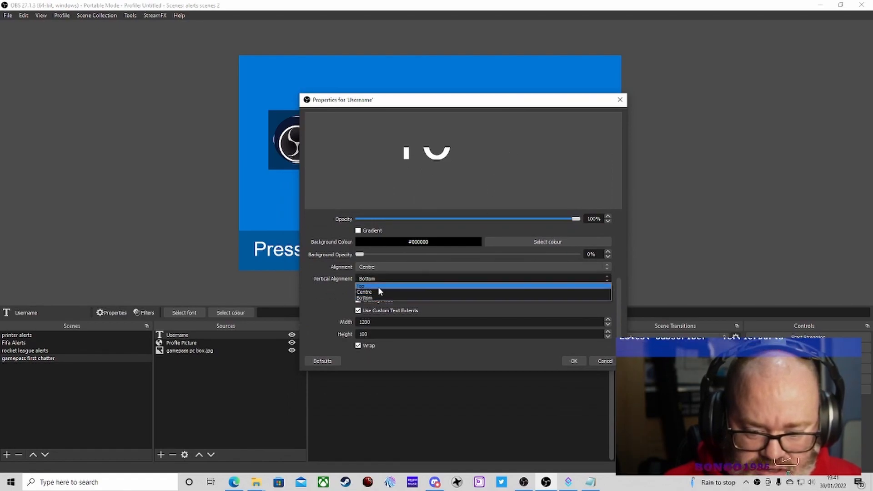
pyautogui.click(380, 292)
pyautogui.click(376, 266)
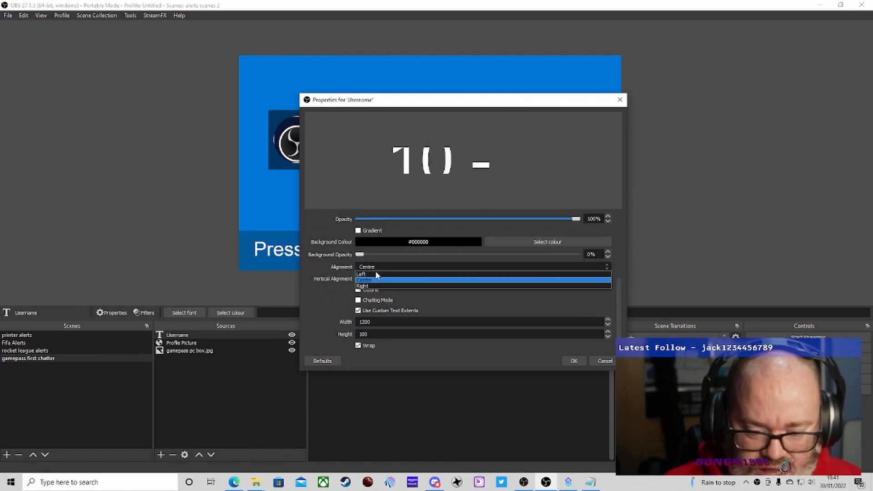
pyautogui.click(373, 272)
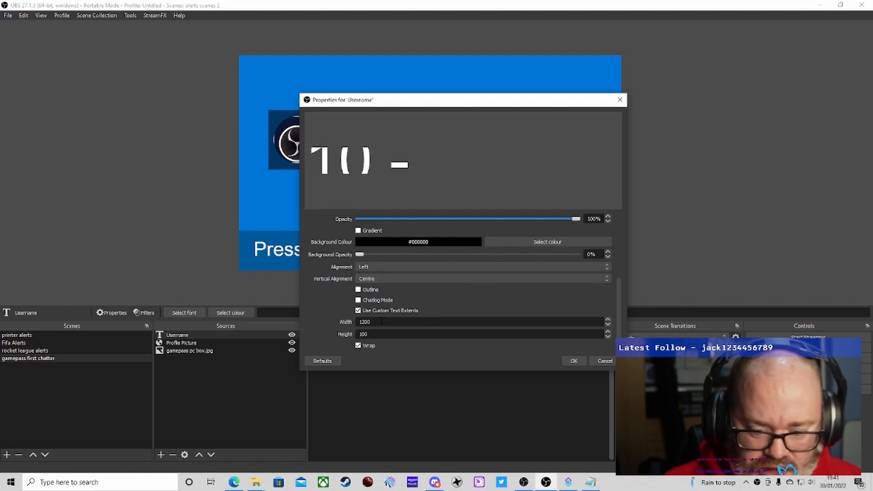
# Step: Set the height of the Username source's custom text extents to 200
pyautogui.moveTo(377, 334); pyautogui.dragTo(345, 334)
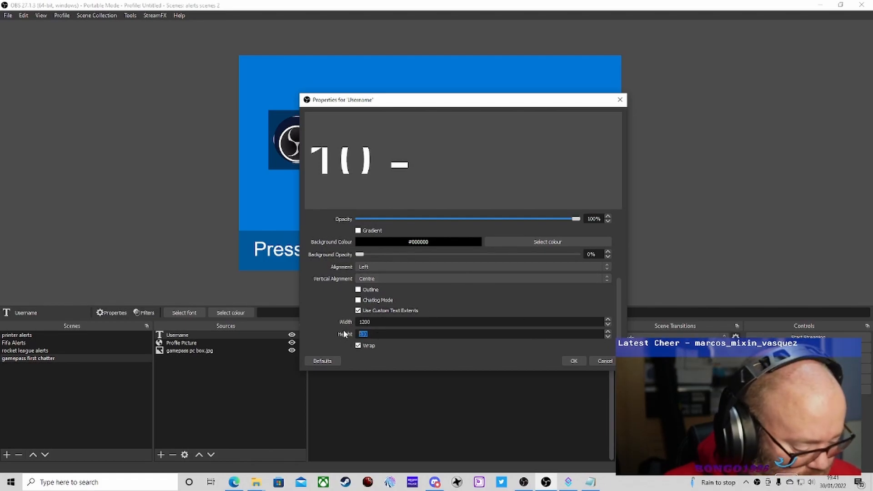
pyautogui.write('200')
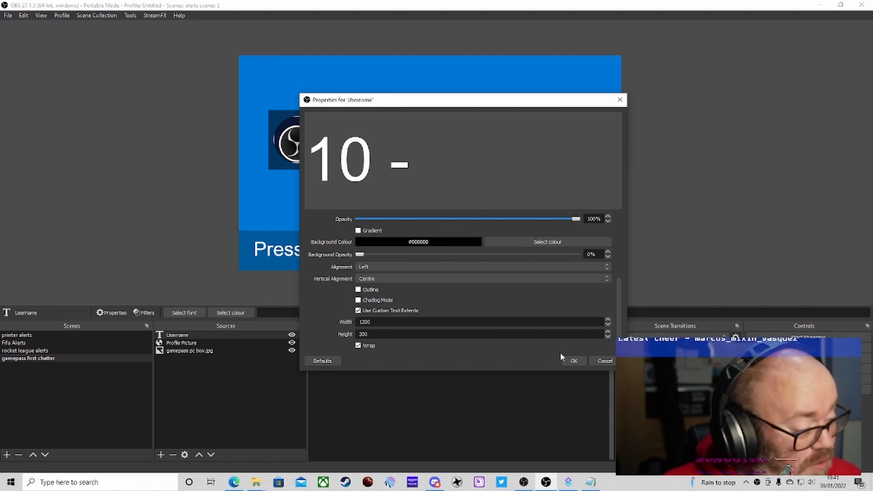
pyautogui.write('1')
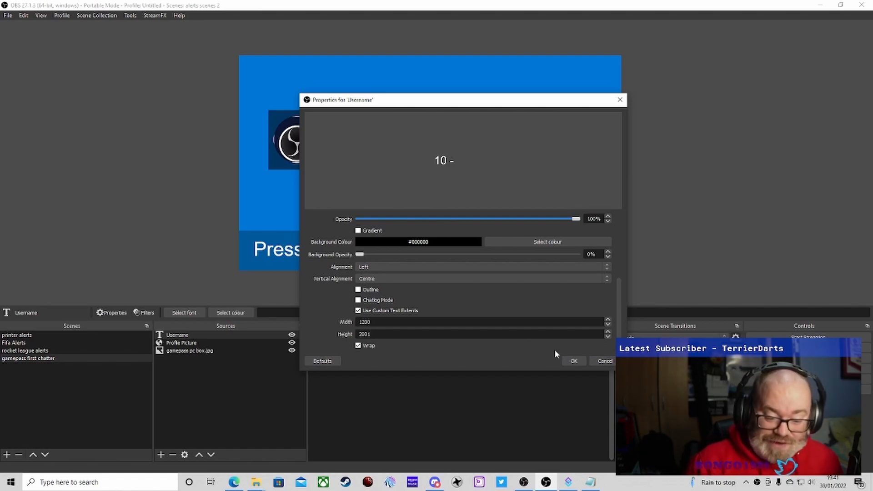
pyautogui.press('BackSpace')
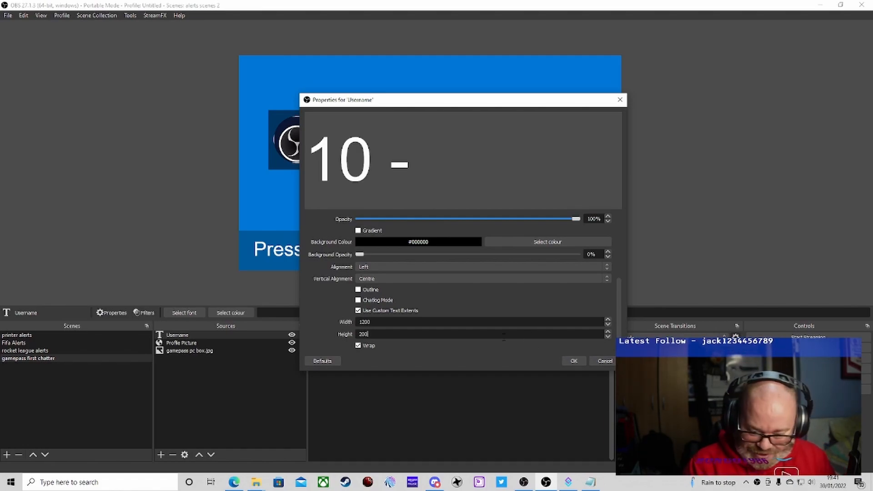
pyautogui.click(577, 360)
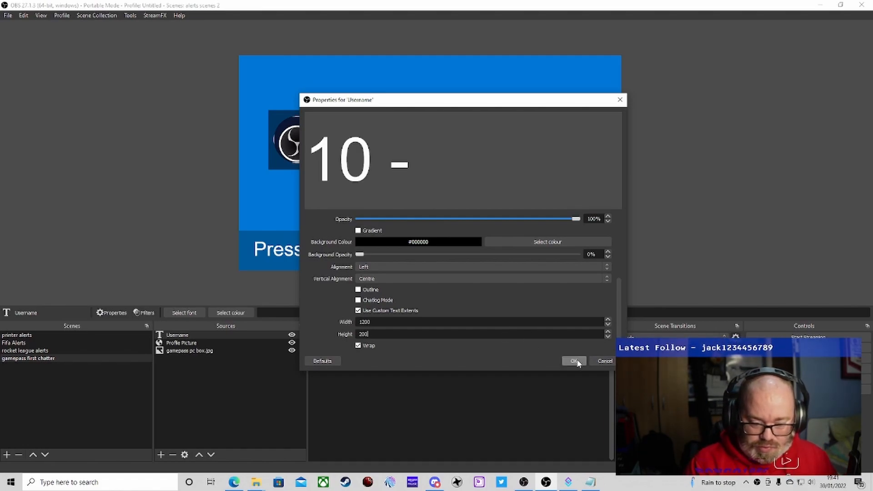
# Step: Set the Username source's font size to 72, apply its properties and move the text box up level with the white G circle
pyautogui.scroll(5, 494, 306)
pyautogui.click(544, 227)
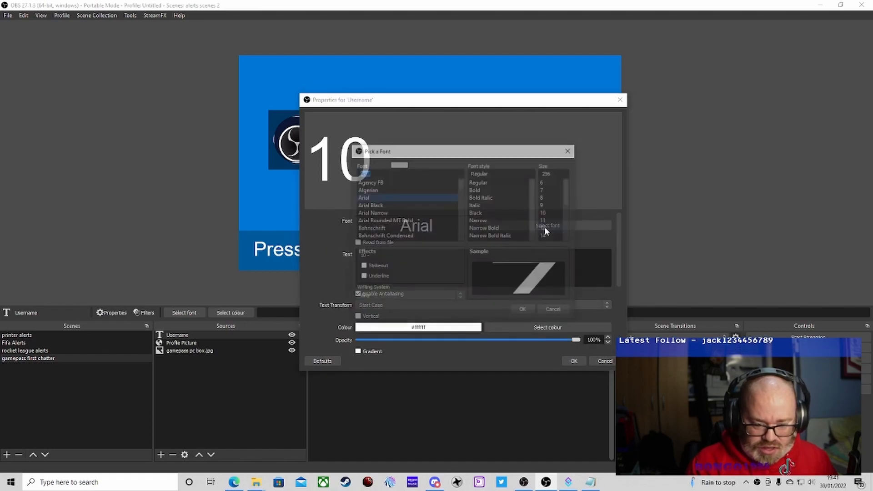
pyautogui.moveTo(569, 196); pyautogui.dragTo(572, 248)
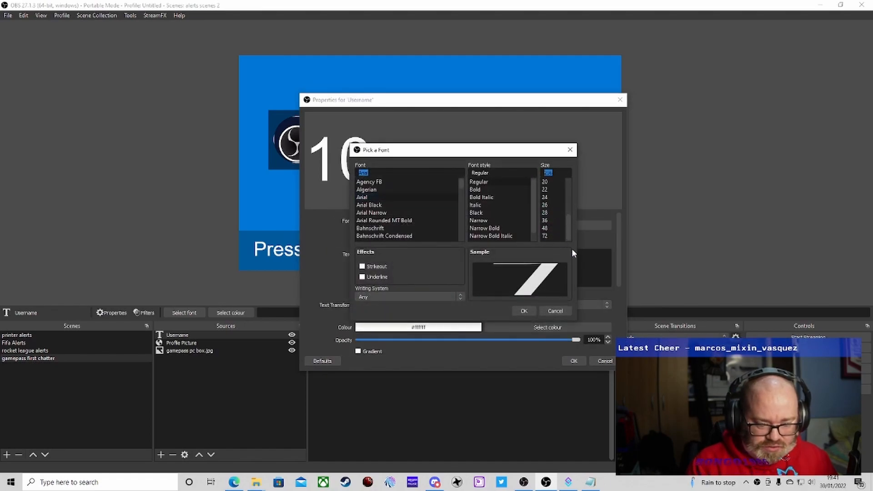
pyautogui.click(550, 236)
pyautogui.click(523, 310)
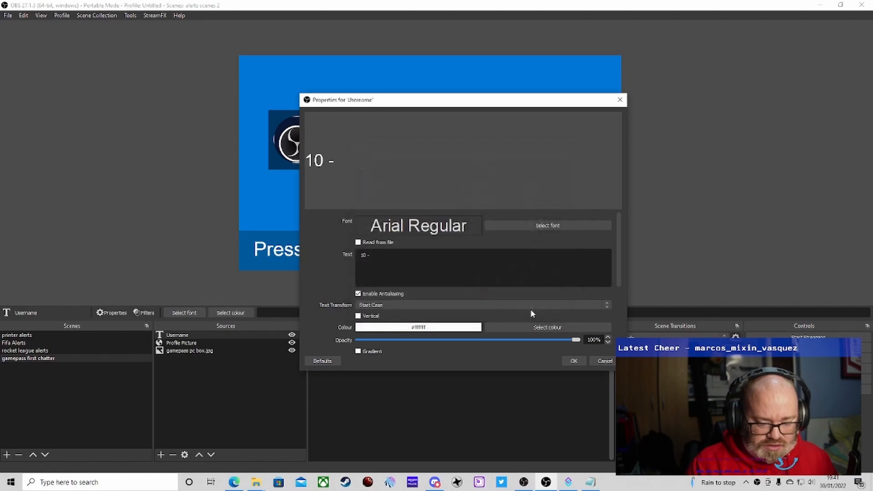
pyautogui.click(571, 363)
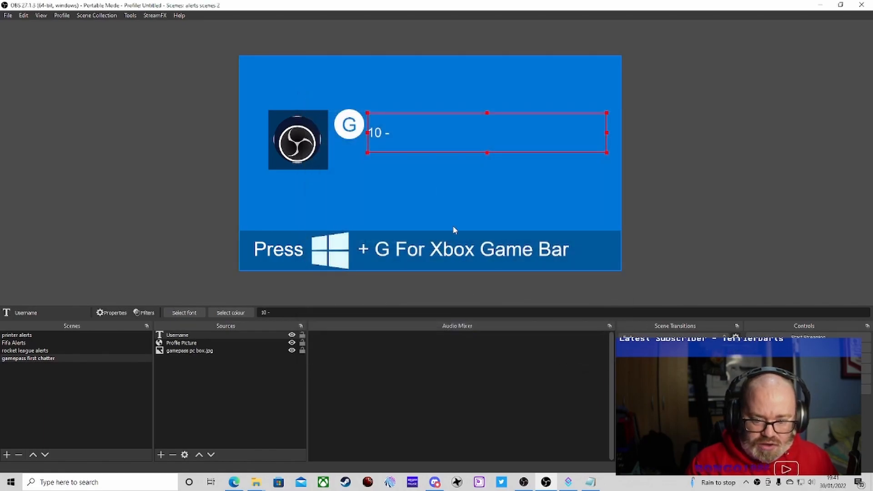
pyautogui.moveTo(447, 138); pyautogui.dragTo(447, 130)
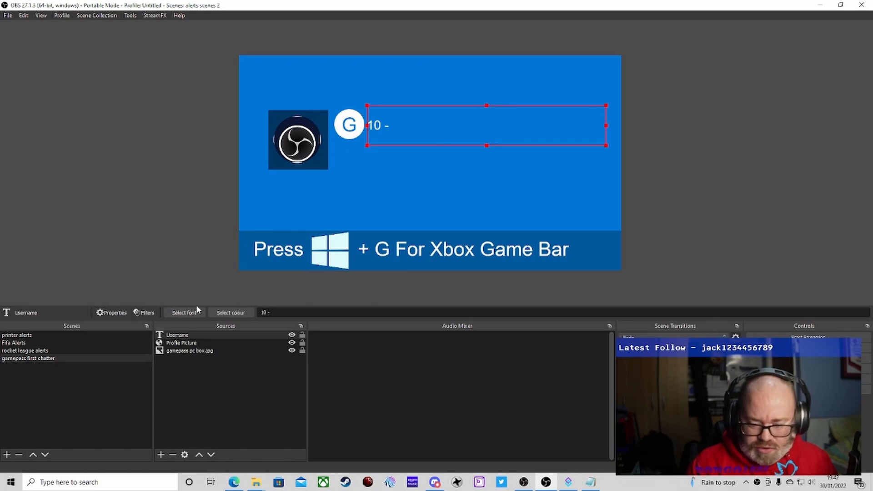
# Step: Reduce the Username text extents height to 150 and realign the text box vertically with the white G circle
pyautogui.click(182, 312)
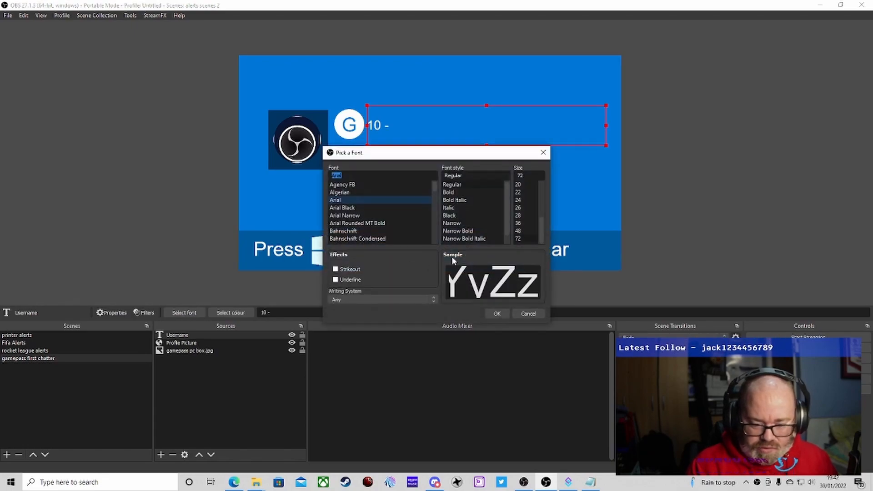
pyautogui.click(528, 314)
pyautogui.click(112, 312)
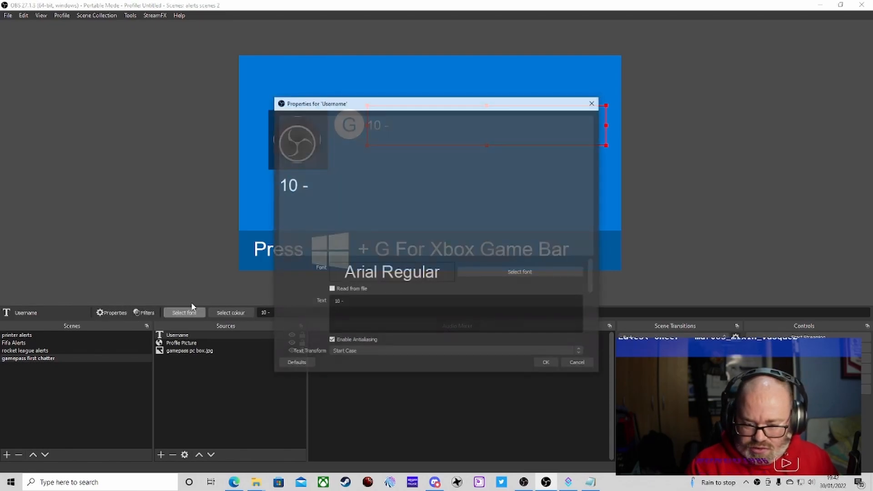
pyautogui.scroll(-10, 357, 335)
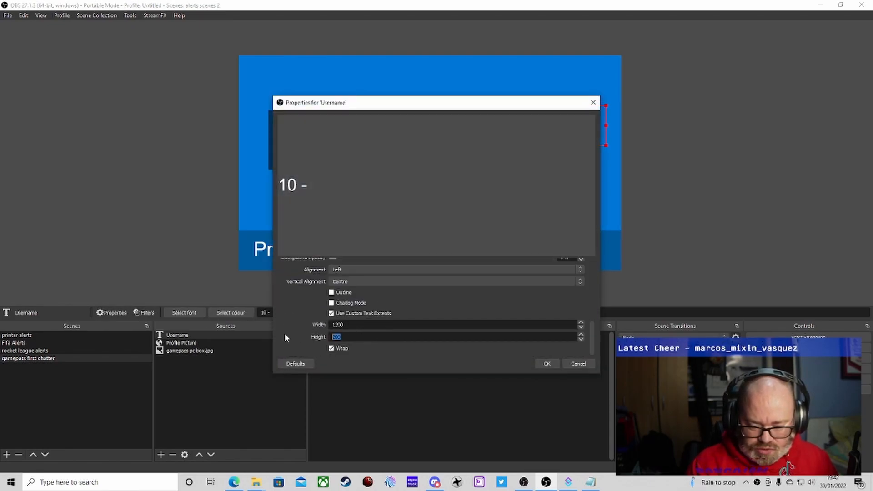
pyautogui.write('150')
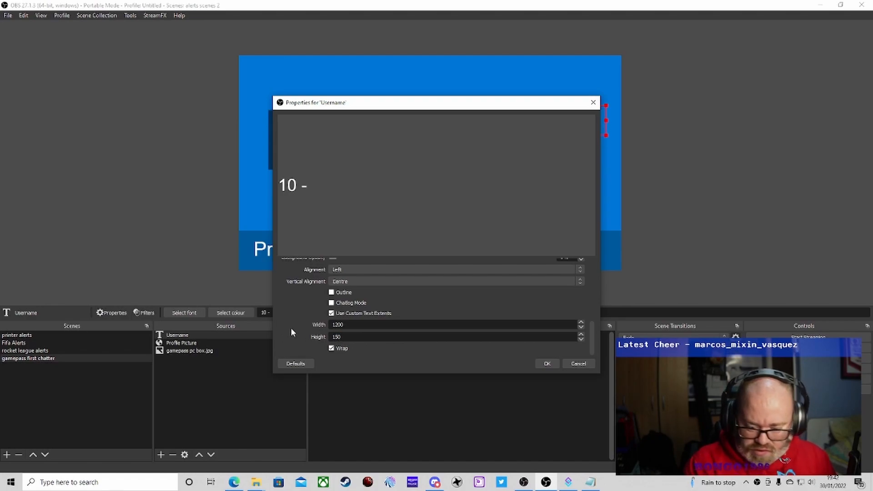
pyautogui.click(548, 363)
pyautogui.moveTo(484, 130); pyautogui.dragTo(483, 135)
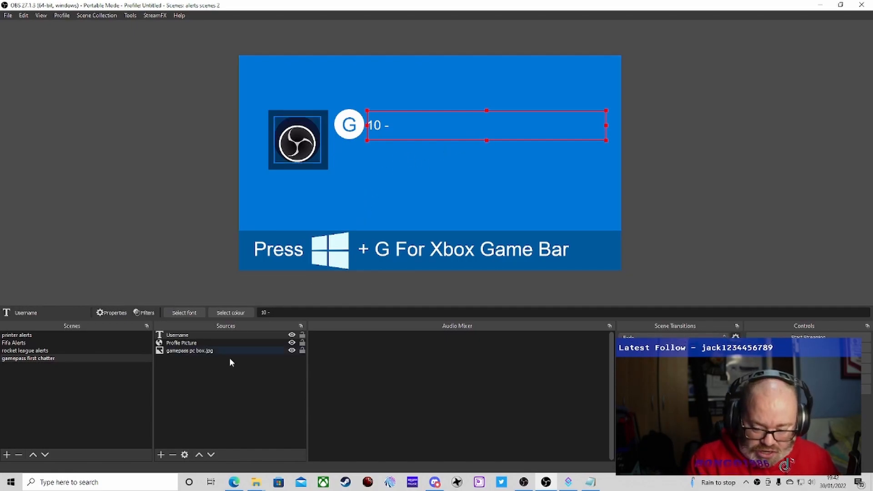
# Step: Reorder the sources so Username sits below Profile Picture and above gamepass pc box.jpg
pyautogui.click(190, 337)
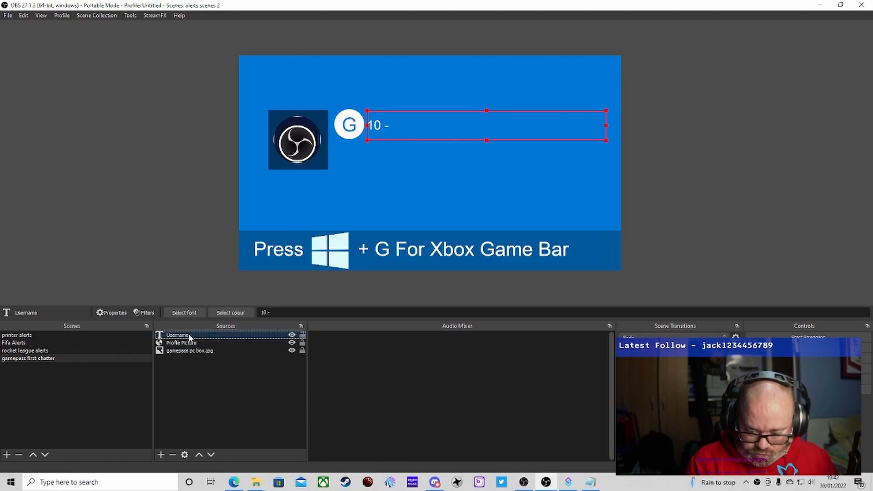
pyautogui.click(210, 454)
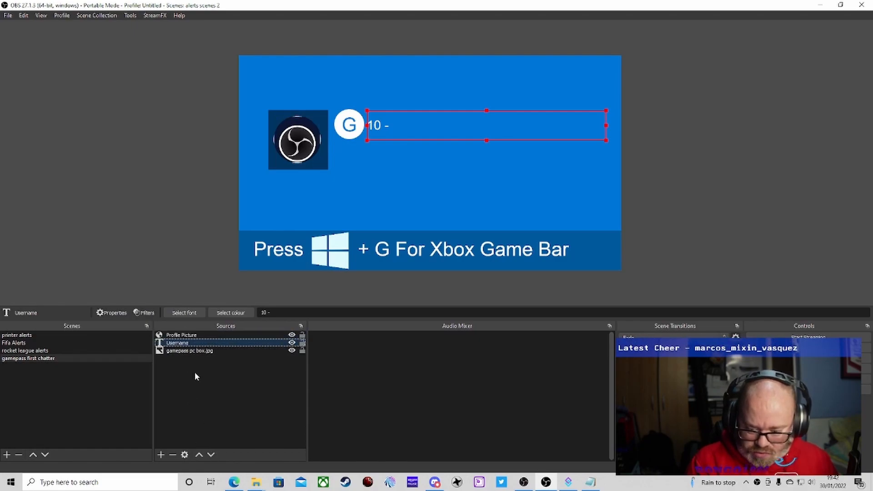
pyautogui.click(211, 454)
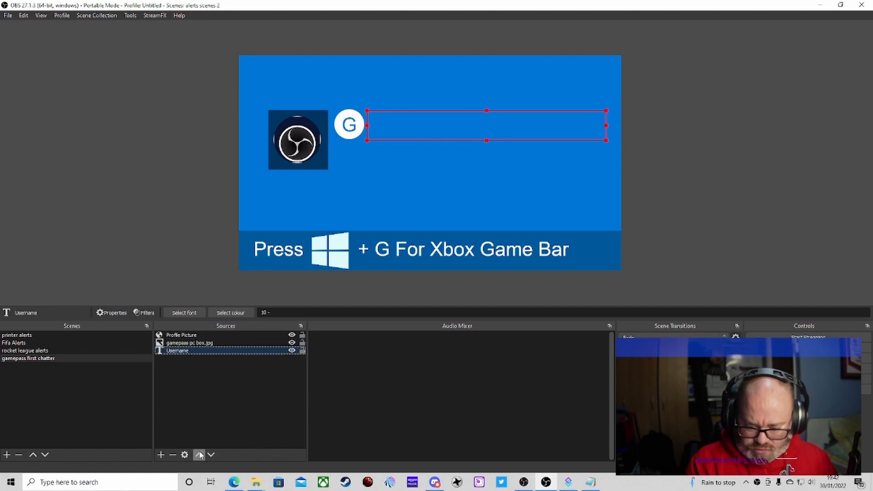
pyautogui.click(199, 454)
# Step: Add a new Text (GDI+) source named "User input message" to the gamepass first chatter scene
pyautogui.rightClick(214, 379)
pyautogui.moveTo(257, 387)
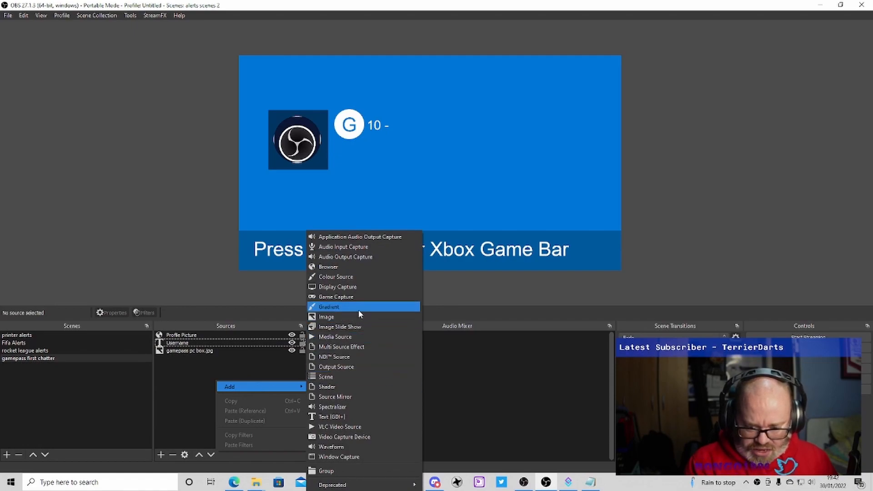
pyautogui.click(348, 417)
pyautogui.press('BackSpace')
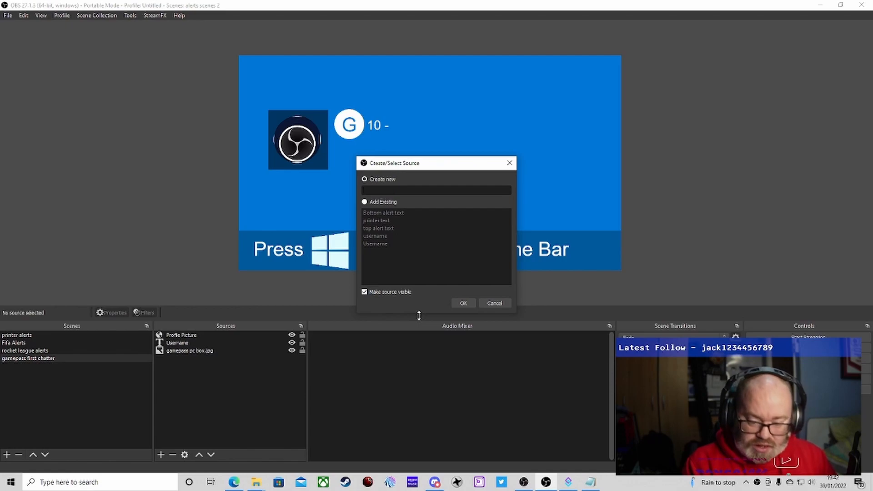
pyautogui.write('User')
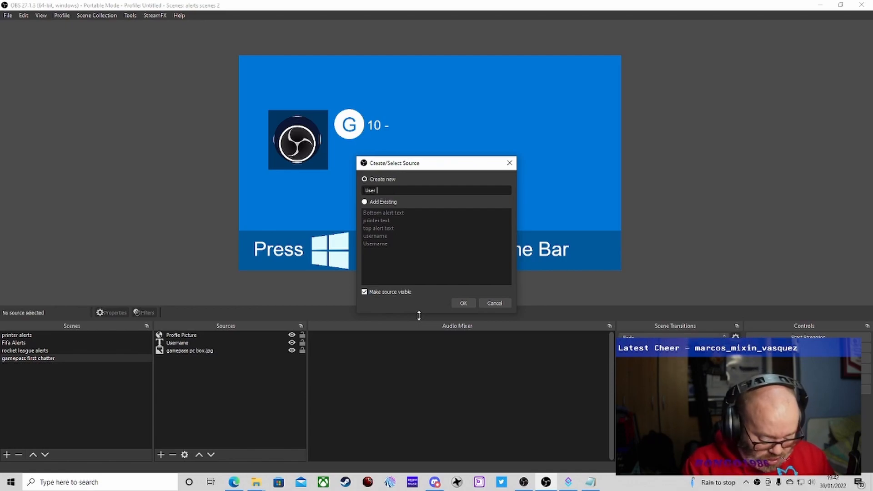
pyautogui.write(' input')
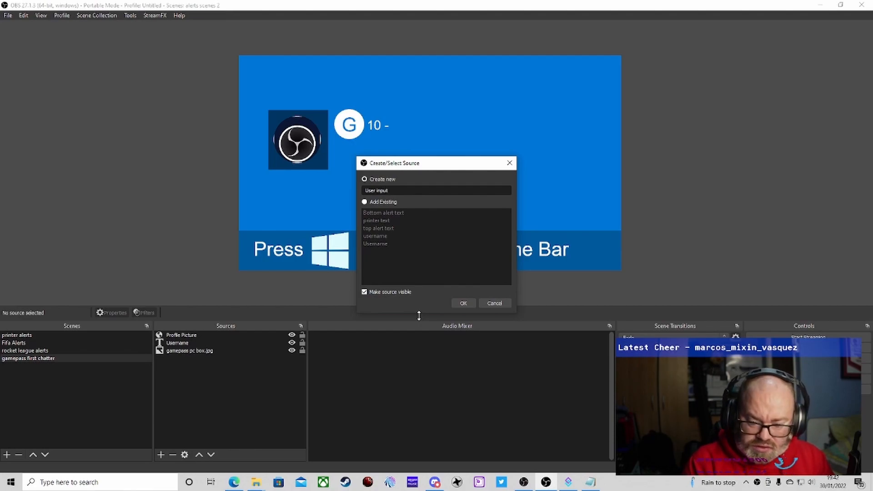
pyautogui.write(' message')
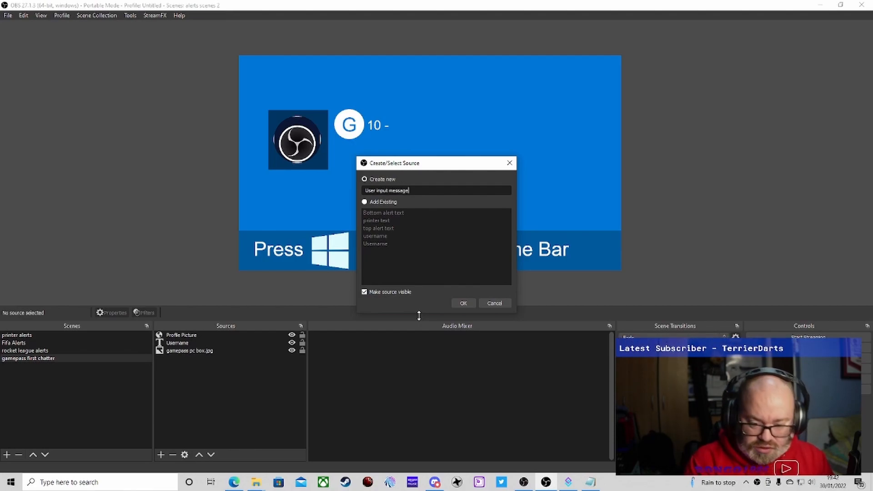
pyautogui.click(455, 305)
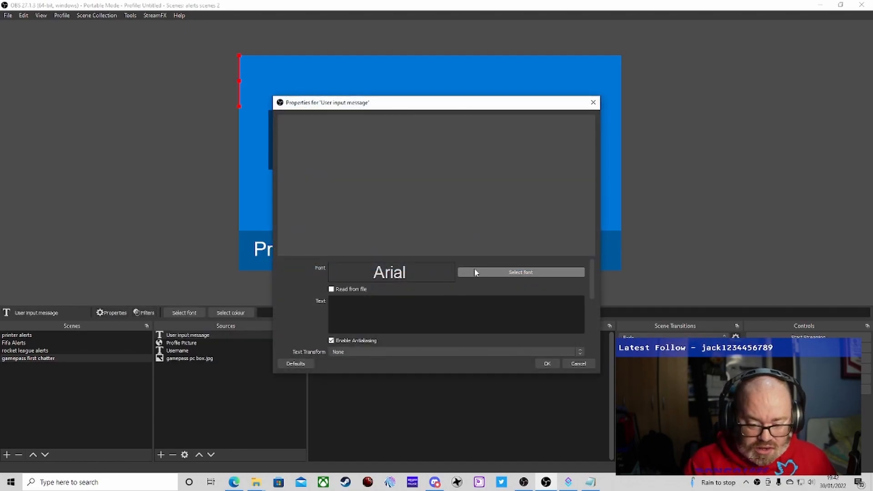
# Step: Set the User input message source's font to Arial Regular at size 72
pyautogui.click(481, 269)
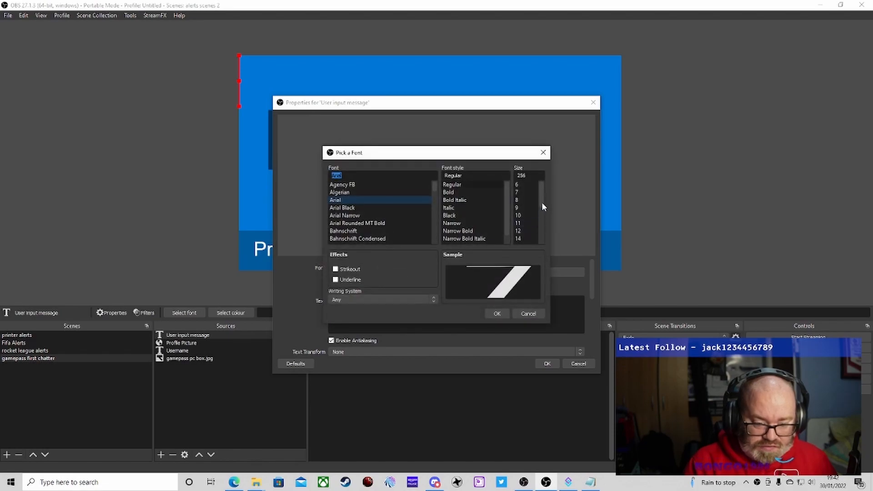
pyautogui.moveTo(542, 207); pyautogui.dragTo(542, 244)
pyautogui.click(526, 238)
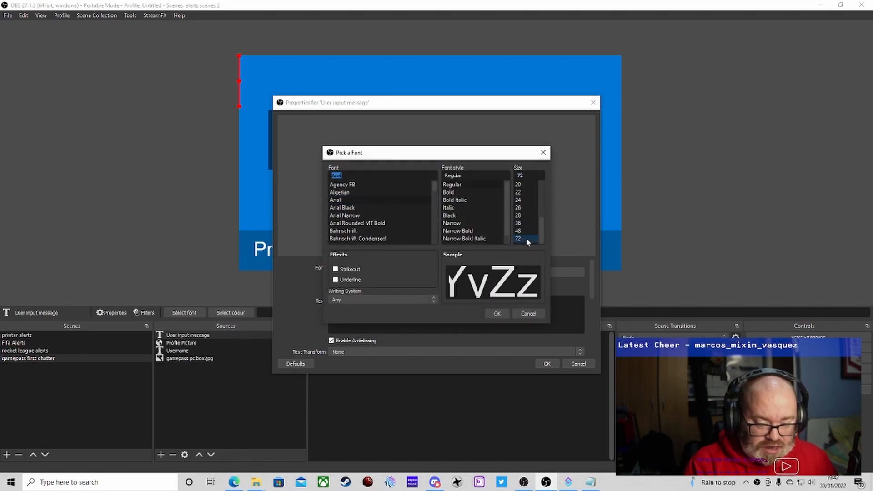
pyautogui.click(503, 313)
# Step: Set the User input message source's text transform to Start Case
pyautogui.scroll(-3, 364, 304)
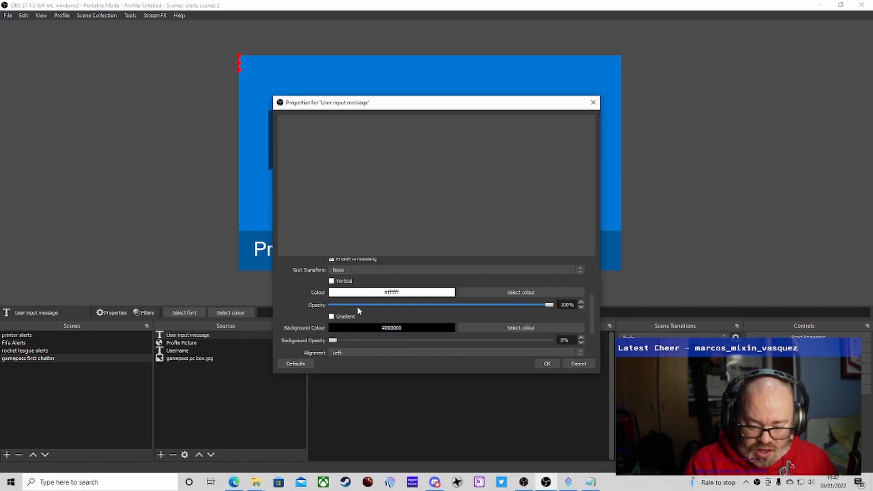
pyautogui.scroll(3, 345, 276)
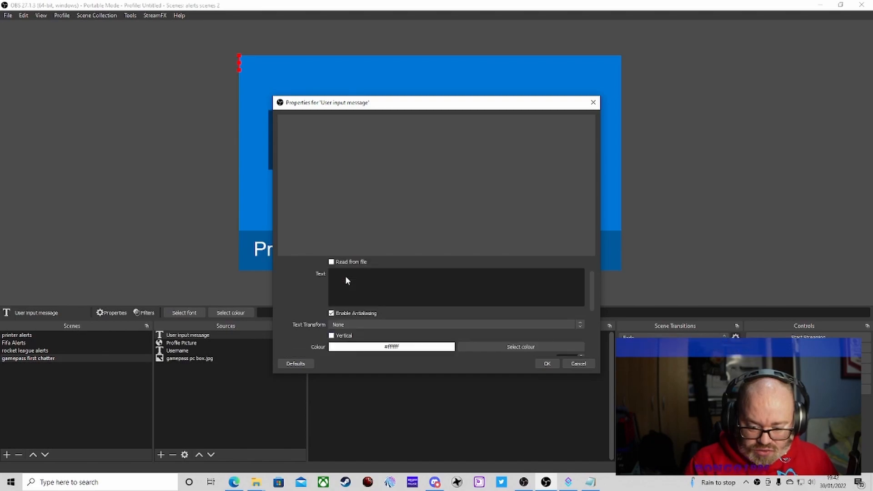
pyautogui.click(351, 323)
pyautogui.click(345, 349)
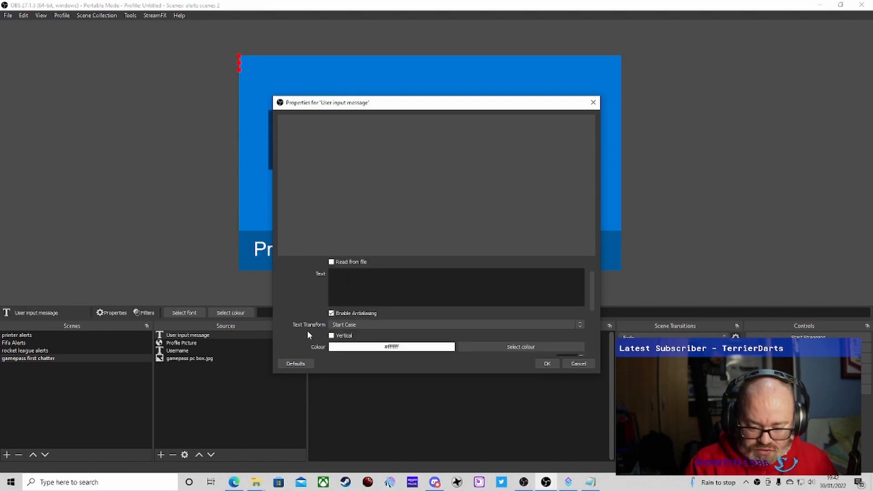
# Step: Choose Left alignment and Top vertical alignment for the User input message text
pyautogui.scroll(-3, 309, 334)
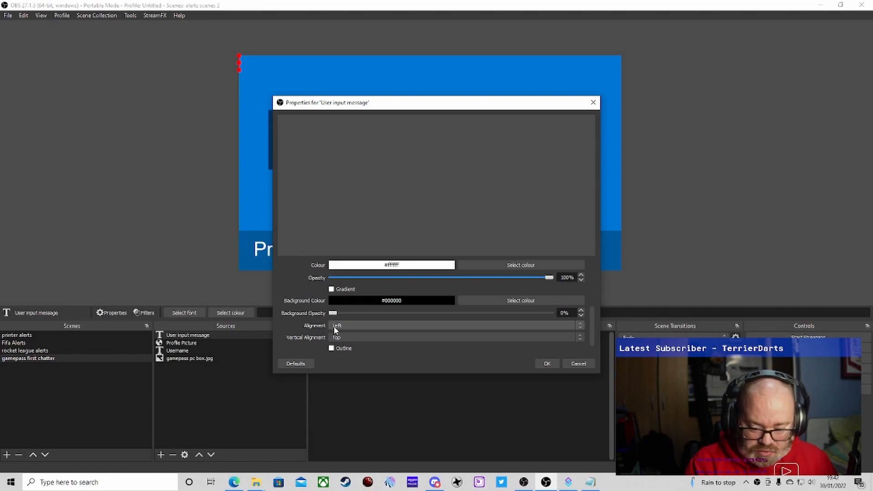
pyautogui.click(335, 330)
pyautogui.click(321, 331)
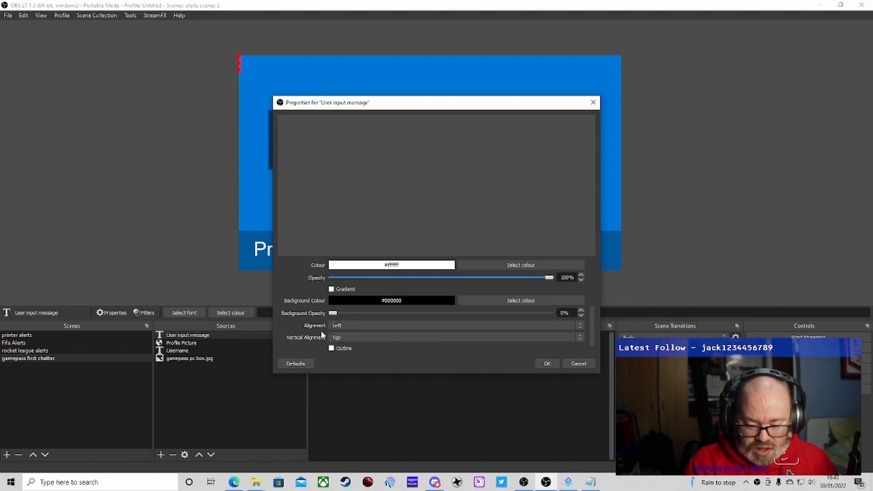
pyautogui.click(343, 337)
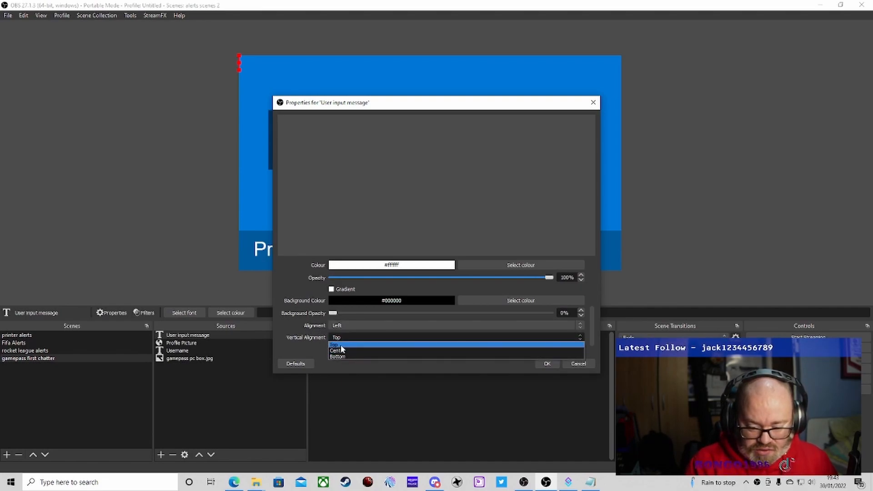
pyautogui.click(340, 345)
# Step: Enable custom text extents for the User input message source and move its properties window clear of the notification's profile picture
pyautogui.scroll(-2, 313, 336)
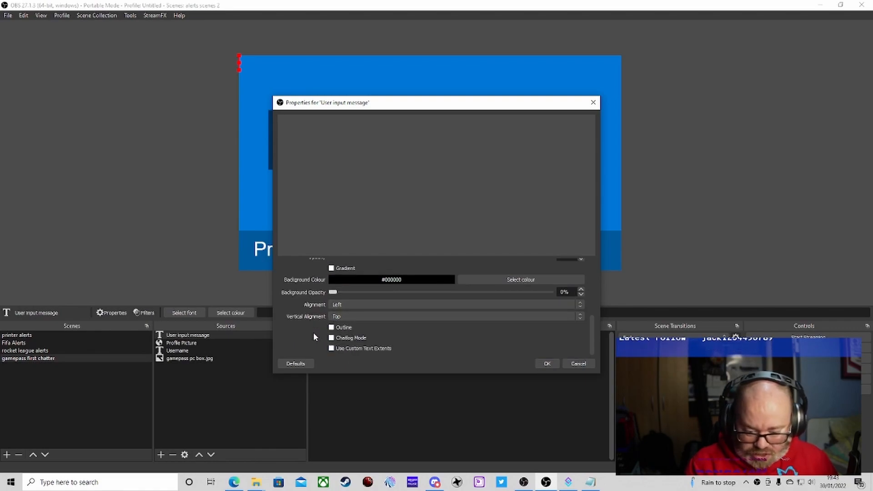
pyautogui.click(332, 349)
pyautogui.moveTo(407, 109); pyautogui.dragTo(450, 153)
# Step: Enter "tes message" as the text of the User input message source
pyautogui.scroll(3, 458, 314)
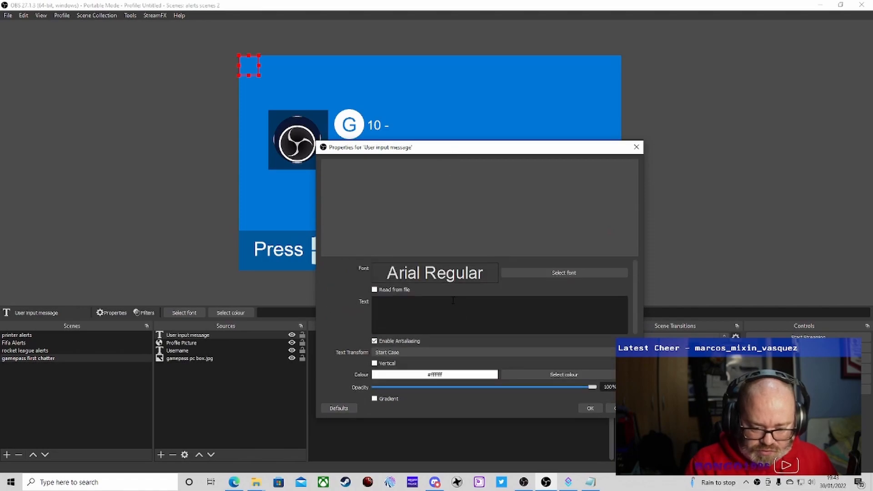
pyautogui.click(436, 304)
pyautogui.write('tes')
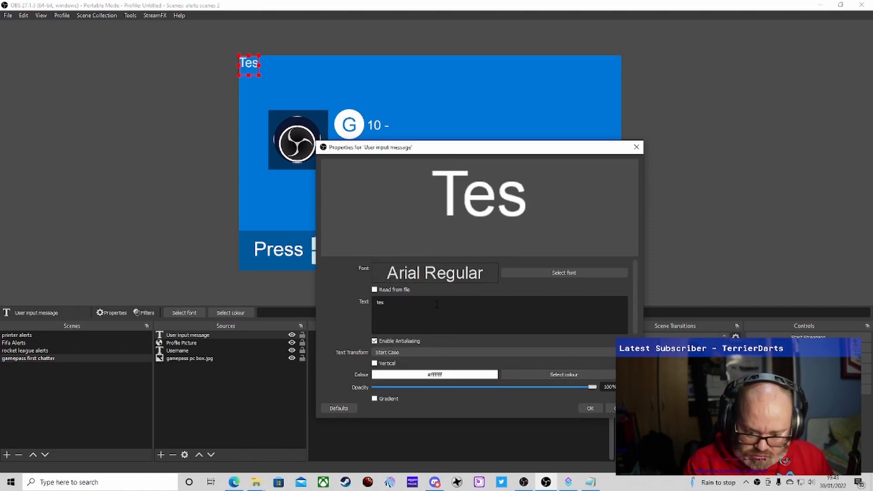
pyautogui.write('ttmessage')
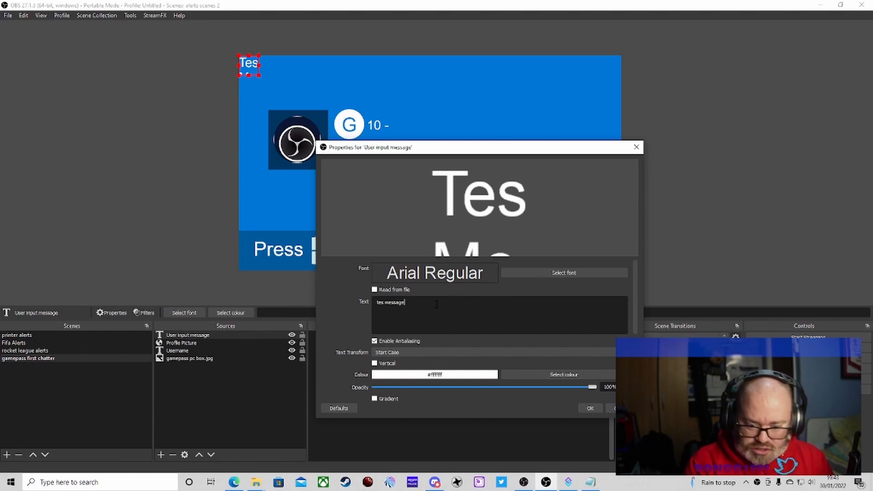
# Step: Place the message text directly below the username line in the notification, keeping the properties window clear of it
pyautogui.moveTo(414, 157); pyautogui.dragTo(427, 213)
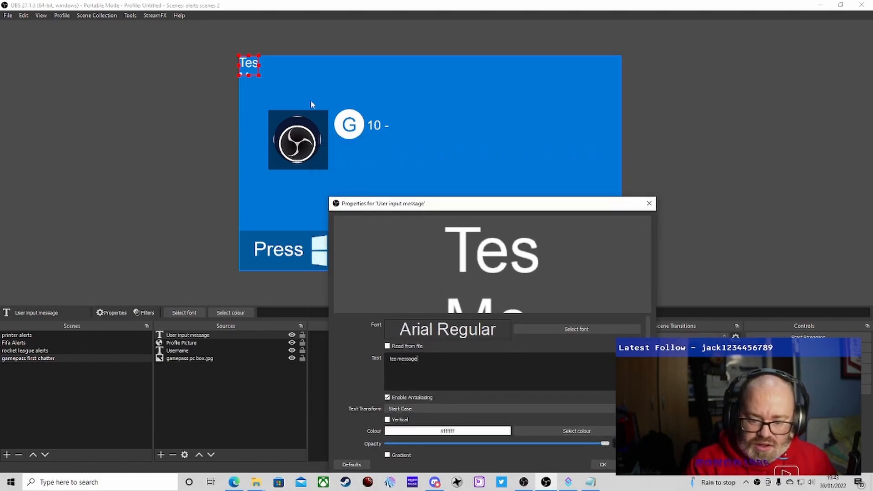
pyautogui.moveTo(249, 68); pyautogui.dragTo(379, 149)
pyautogui.moveTo(451, 206); pyautogui.dragTo(618, 111)
# Step: Set the message's custom text extents to a height of 450 and a width of 1200
pyautogui.scroll(-5, 630, 270)
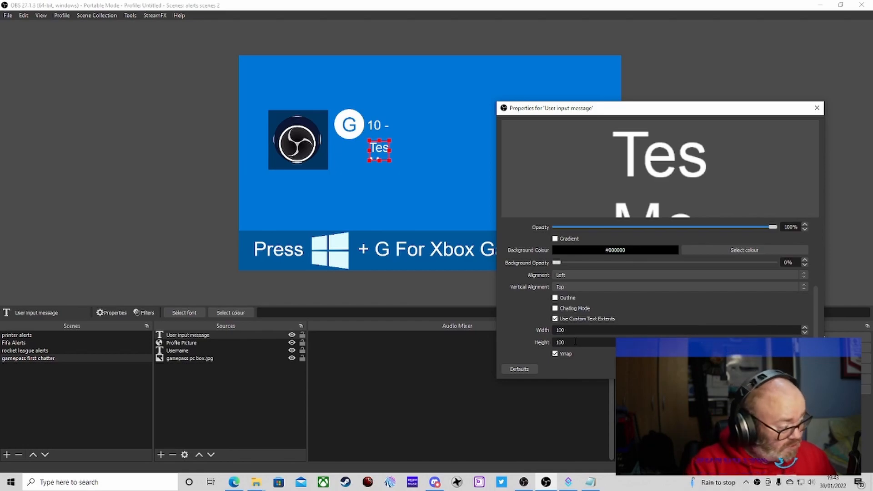
pyautogui.click(575, 341)
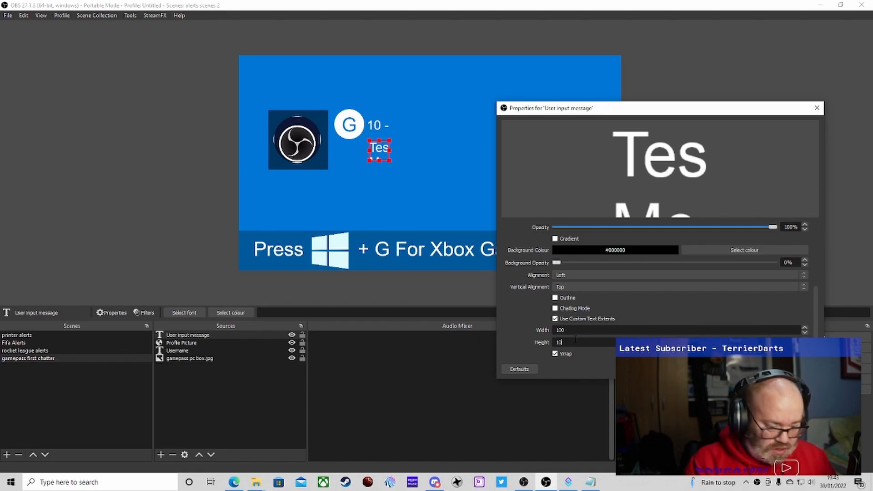
pyautogui.write('500')
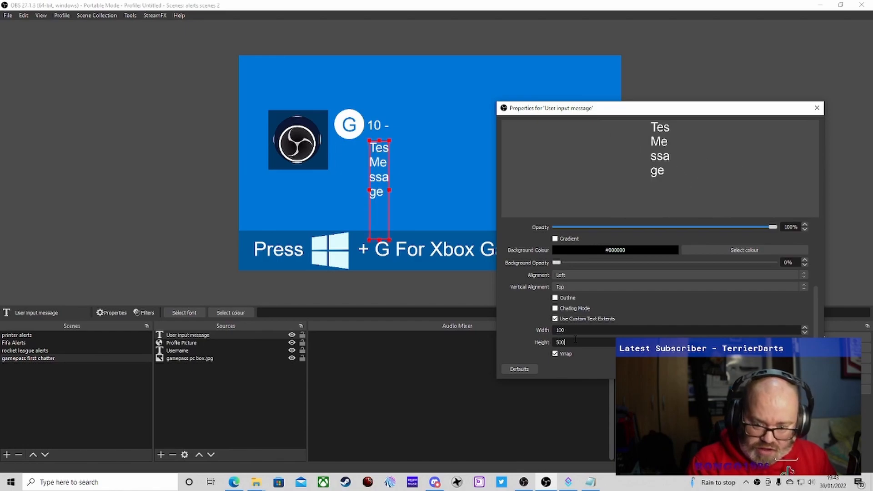
pyautogui.press('BackSpace')
pyautogui.press('BackSpace')
pyautogui.press('BackSpace')
pyautogui.write('450')
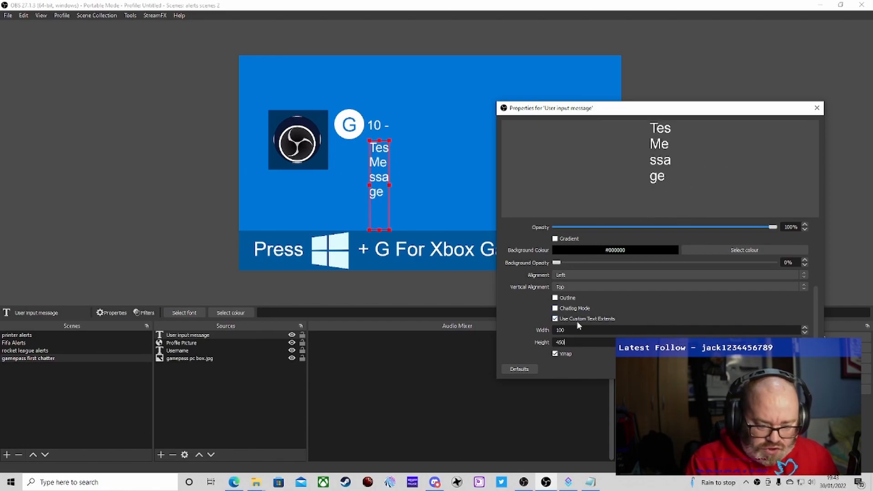
pyautogui.write('1200')
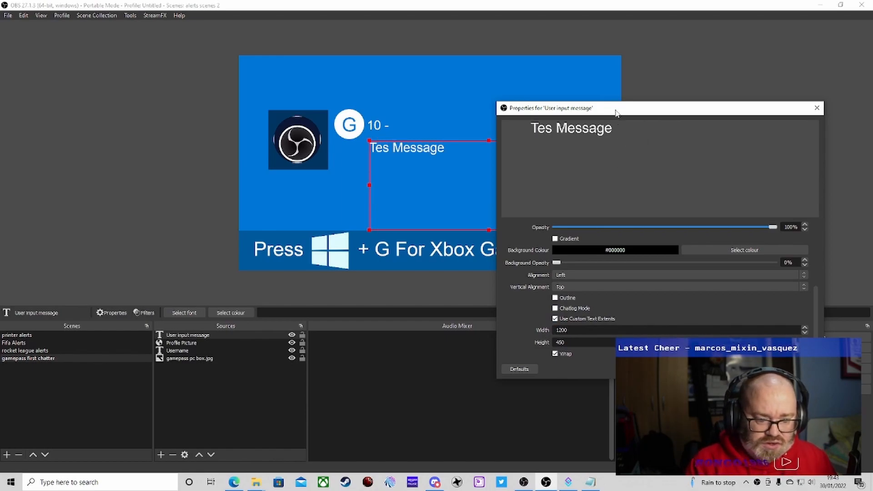
# Step: Correct the source's placeholder text to "test message"
pyautogui.moveTo(615, 113)
pyautogui.mouseDown()
pyautogui.moveTo(643, 111)
pyautogui.moveTo(663, 248)
pyautogui.moveTo(612, 96)
pyautogui.mouseUp()
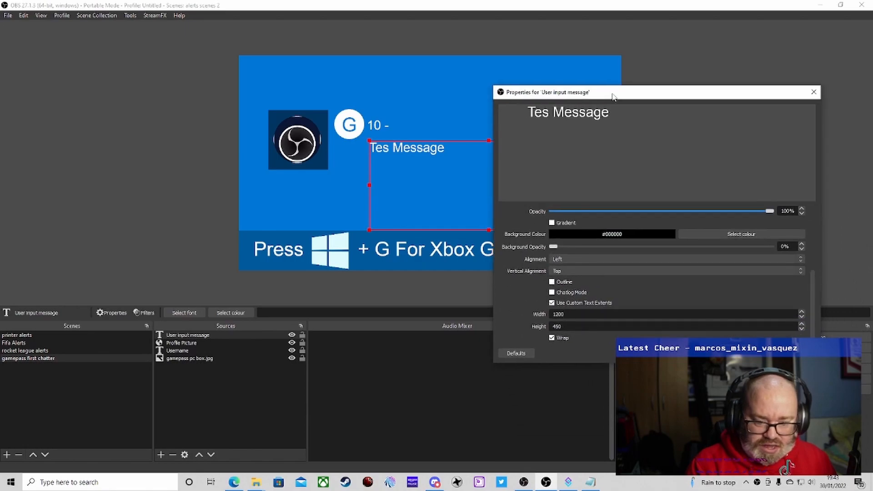
pyautogui.scroll(5, 573, 248)
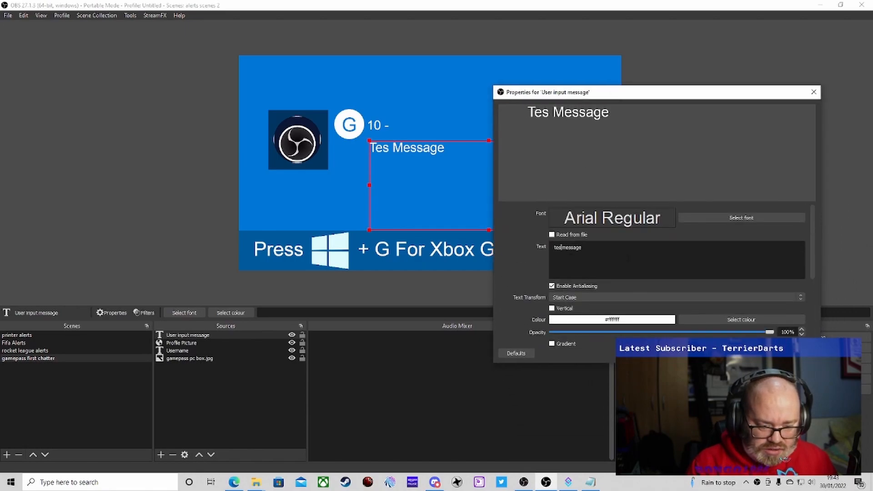
pyautogui.write('t')
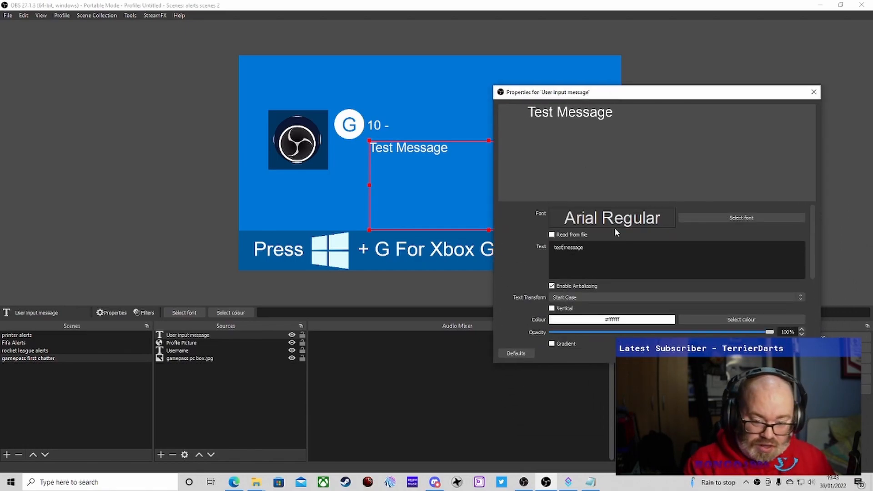
# Step: Set the message's text extents width to 1250 and accept the source's properties
pyautogui.moveTo(616, 97); pyautogui.dragTo(633, 128)
pyautogui.scroll(-3, 599, 325)
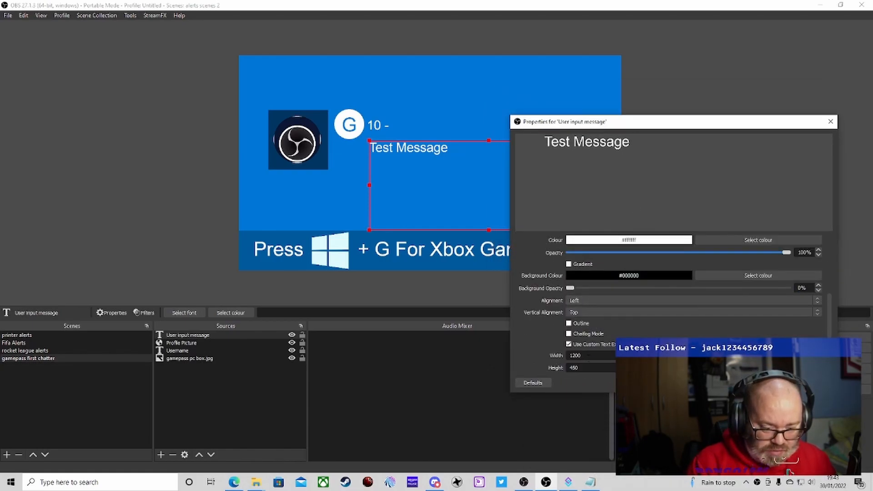
pyautogui.write('130')
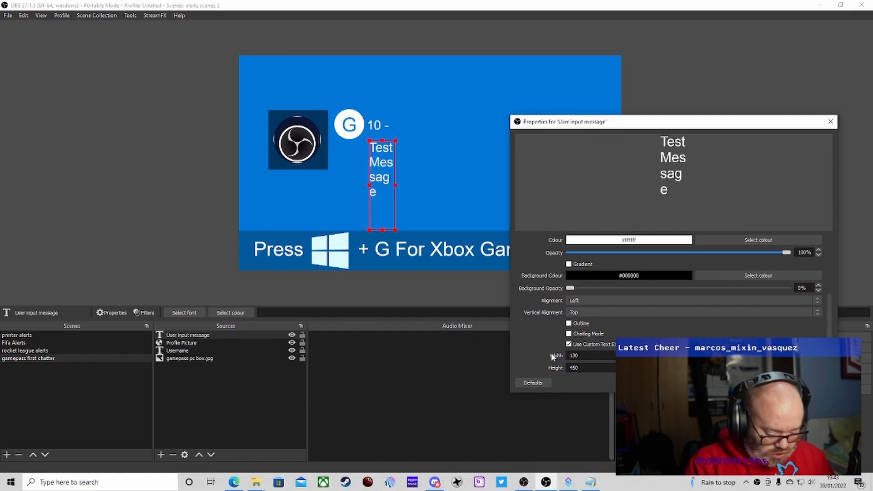
pyautogui.write('0')
pyautogui.moveTo(621, 128); pyautogui.dragTo(648, 204)
pyautogui.doubleClick(601, 431)
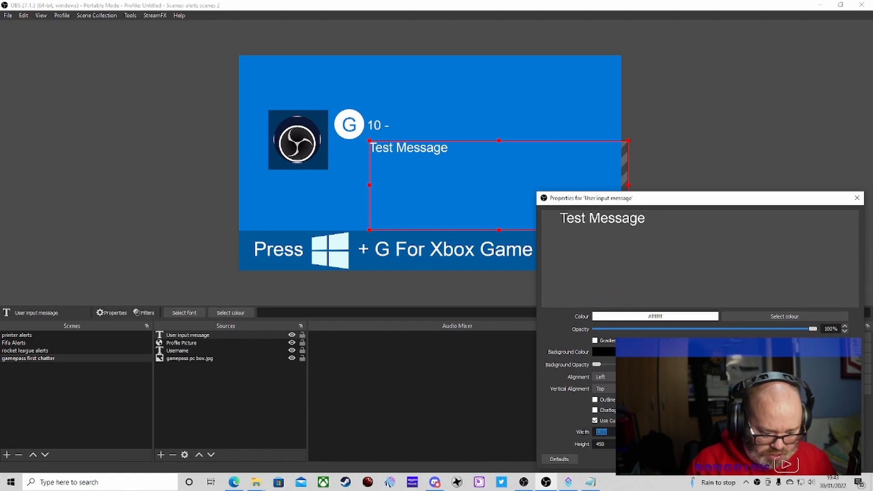
pyautogui.write('1250')
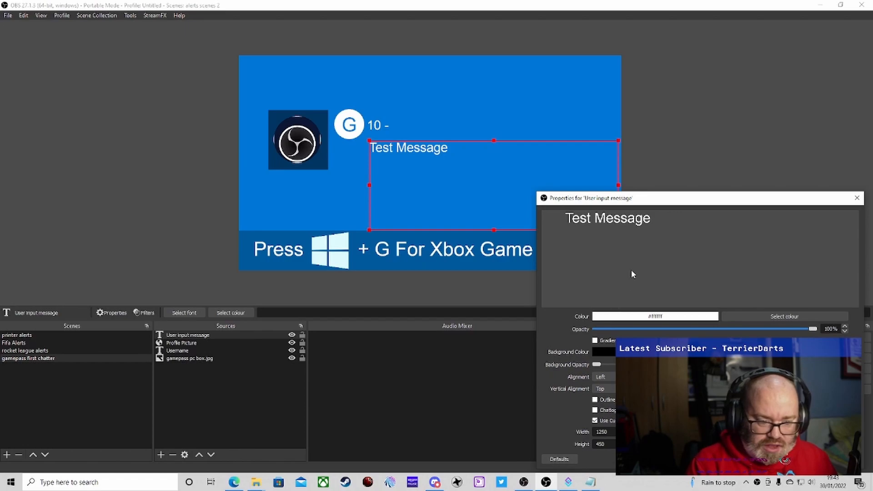
pyautogui.moveTo(639, 204); pyautogui.dragTo(639, 143)
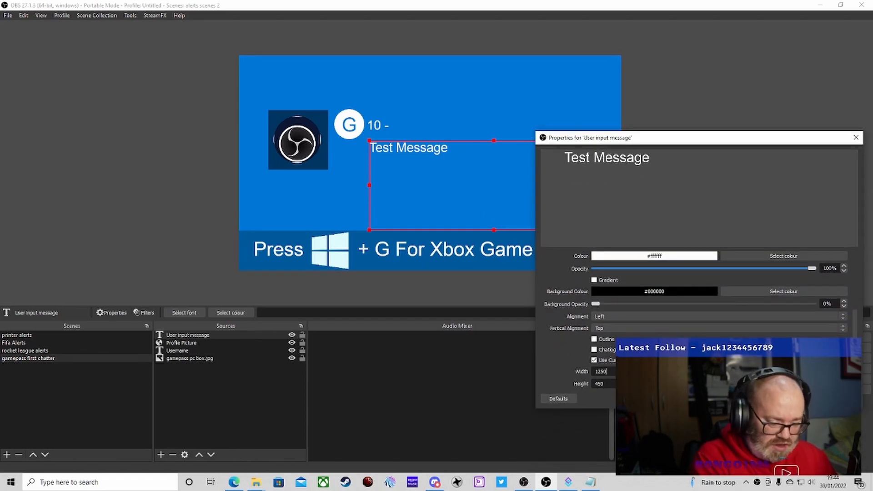
pyautogui.press('Return')
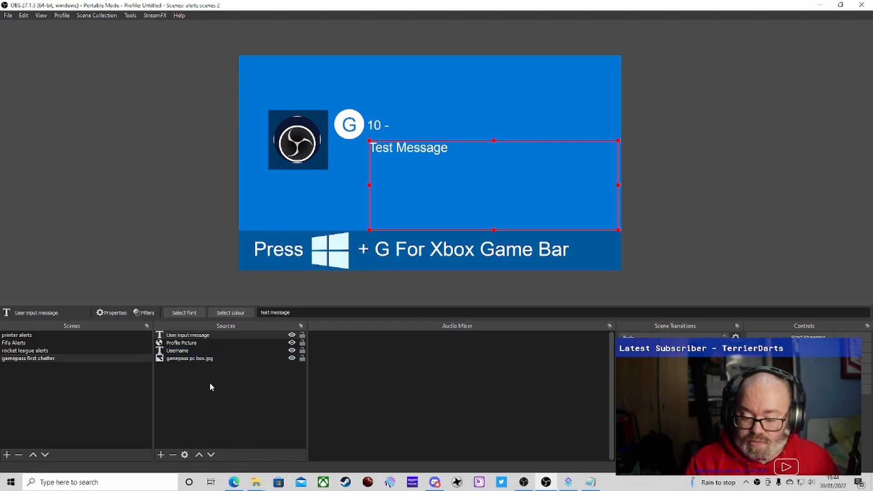
pyautogui.click(209, 359)
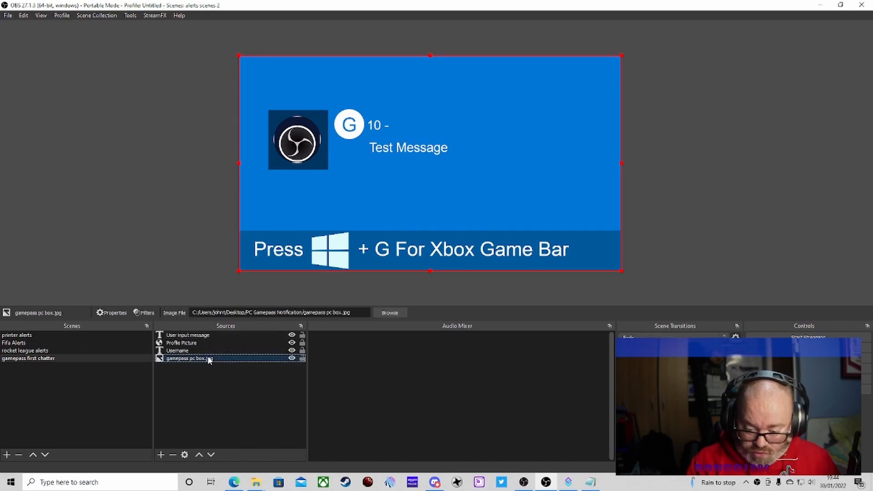
pyautogui.keyDown('ctrl'); pyautogui.click(212, 351); pyautogui.keyUp('ctrl')
pyautogui.rightClick(208, 387)
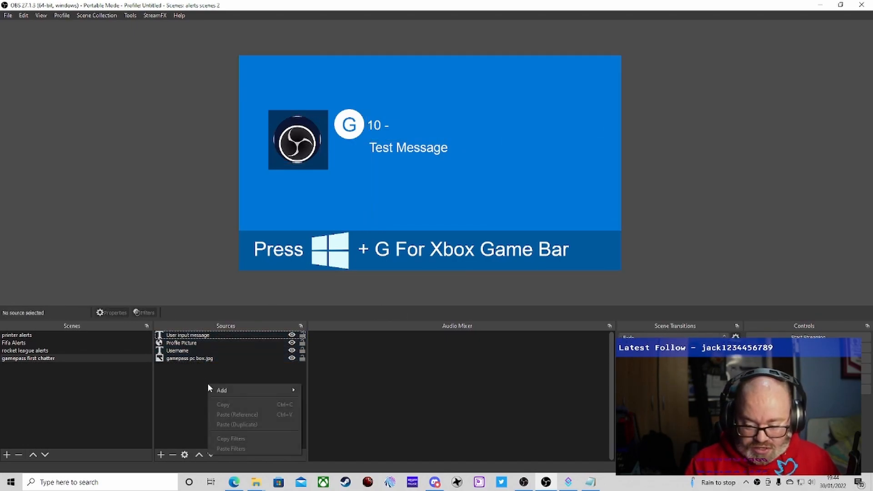
# Step: Group the gamepass pc box.jpg, Username, Profile Picture and User input message sources under the name "first chatter group"
pyautogui.click(205, 359)
pyautogui.keyDown('ctrl'); pyautogui.click(205, 351); pyautogui.keyUp('ctrl')
pyautogui.keyDown('ctrl'); pyautogui.click(204, 344); pyautogui.keyUp('ctrl')
pyautogui.keyDown('ctrl'); pyautogui.click(207, 336); pyautogui.keyUp('ctrl')
pyautogui.rightClick(209, 335)
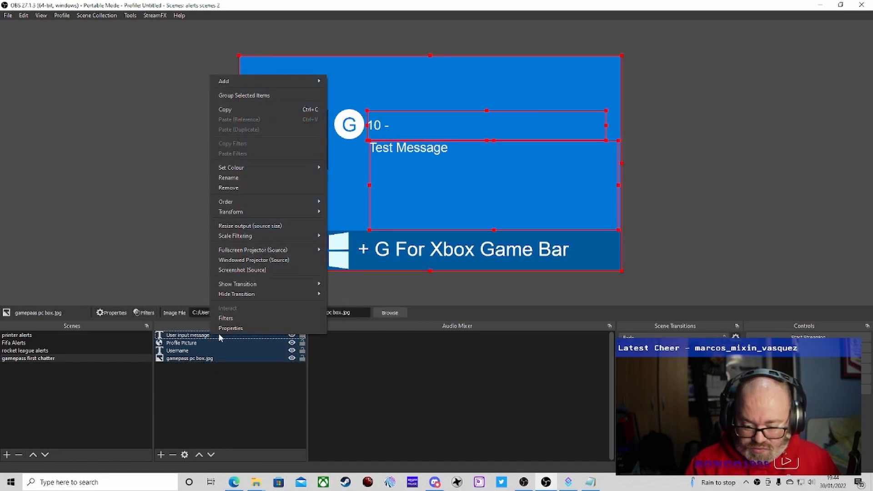
pyautogui.click(240, 96)
pyautogui.press('BackSpace')
pyautogui.write('first')
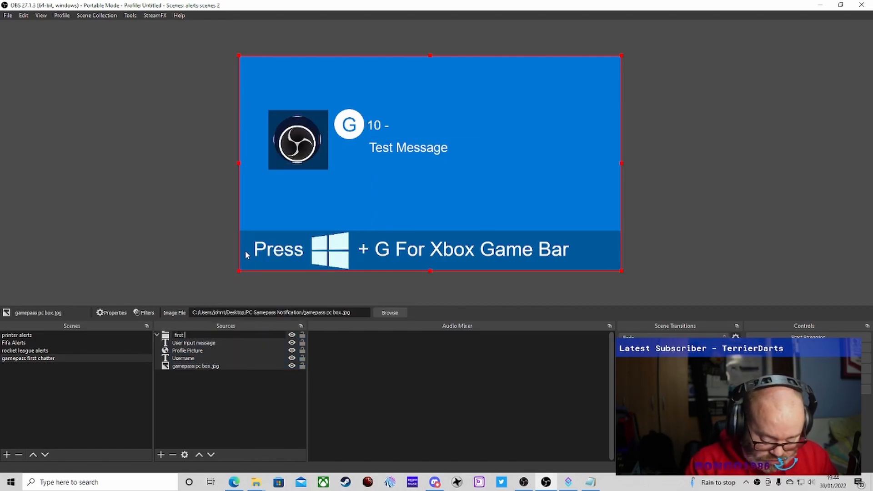
pyautogui.write(' chatter group')
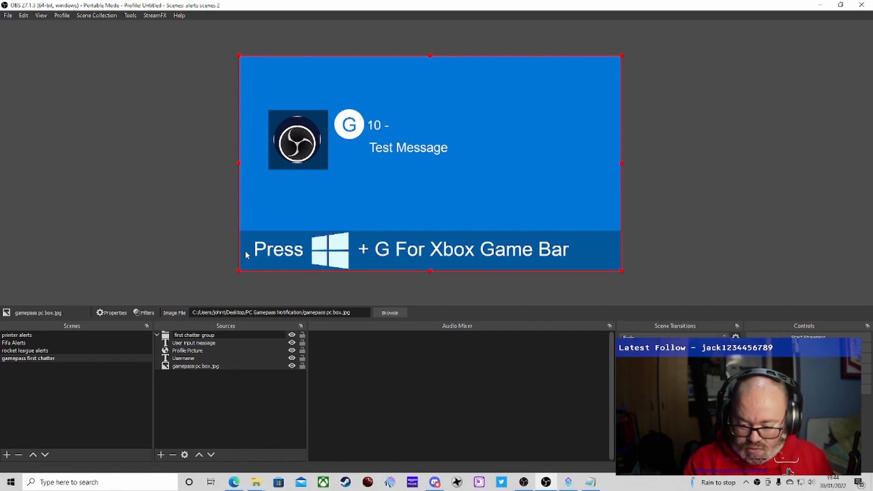
pyautogui.press('Return')
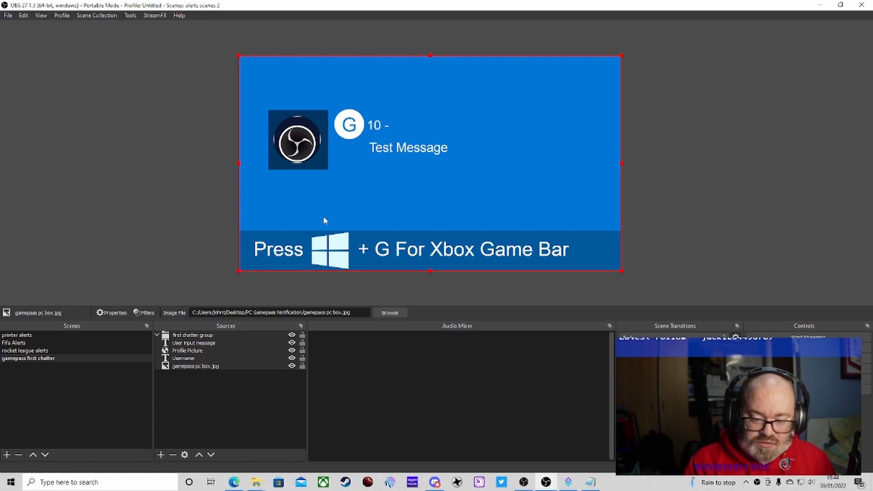
# Step: Scale the whole notification group down to about 0.33 and place it near the canvas's right edge, slightly above mid-height
pyautogui.moveTo(320, 190); pyautogui.dragTo(296, 155)
pyautogui.moveTo(313, 194)
pyautogui.mouseDown()
pyautogui.moveTo(343, 195)
pyautogui.moveTo(315, 195)
pyautogui.moveTo(323, 190)
pyautogui.mouseUp()
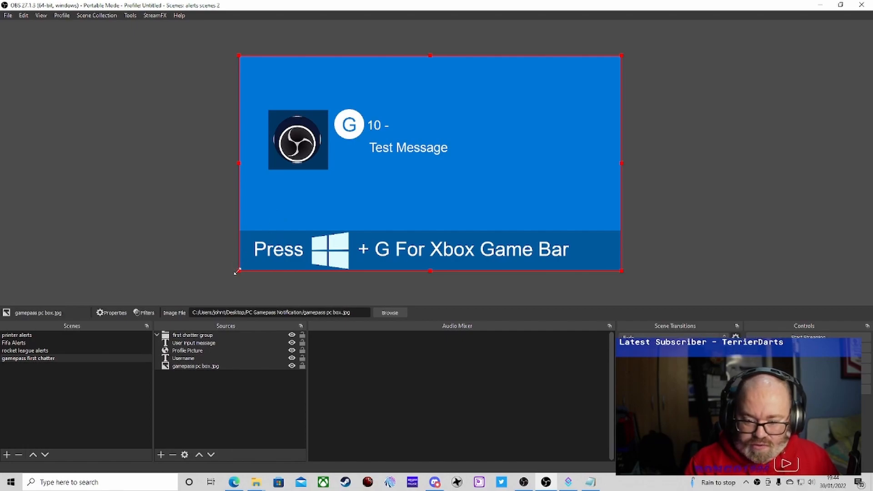
pyautogui.moveTo(240, 271); pyautogui.dragTo(495, 72)
pyautogui.moveTo(545, 97); pyautogui.dragTo(533, 156)
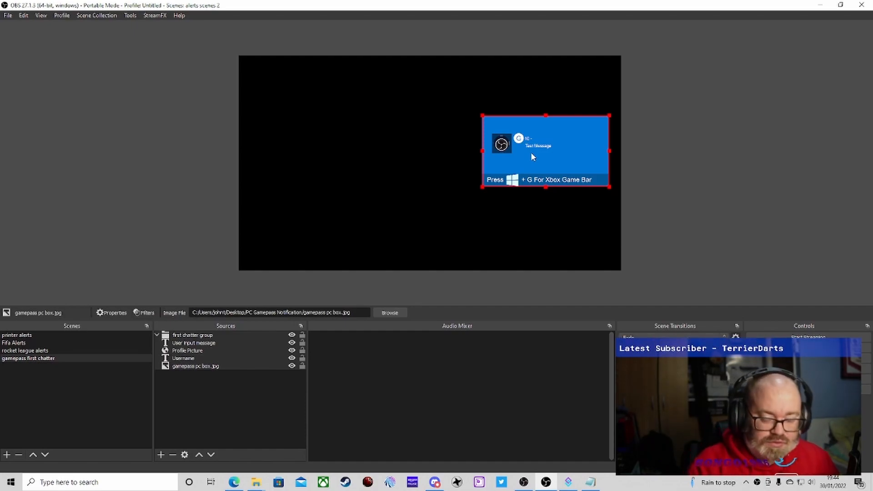
# Step: Add a Move Source filter named "move notification in" to the gamepass first chatter scene, with first chatter group as its source
pyautogui.rightClick(96, 357)
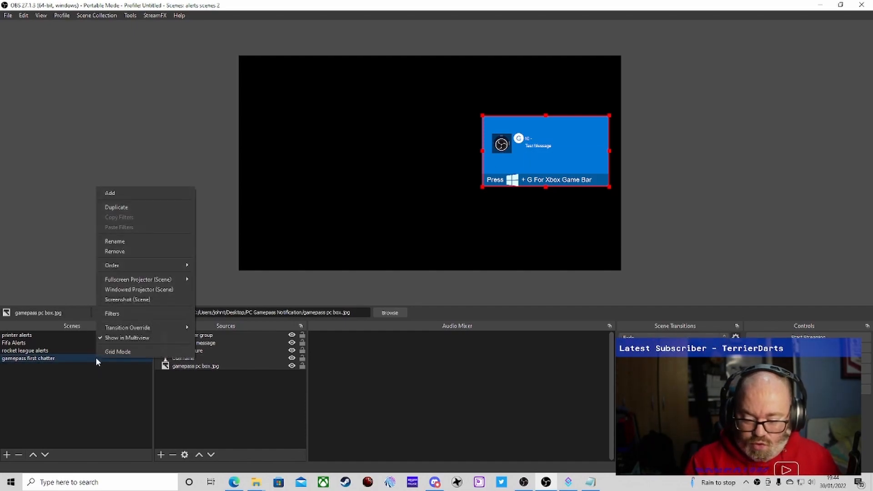
pyautogui.click(138, 312)
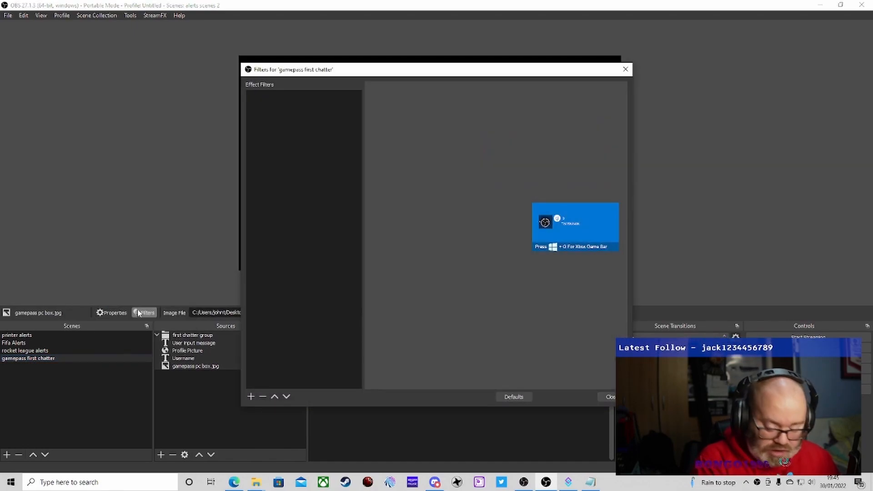
pyautogui.rightClick(299, 154)
pyautogui.moveTo(322, 162)
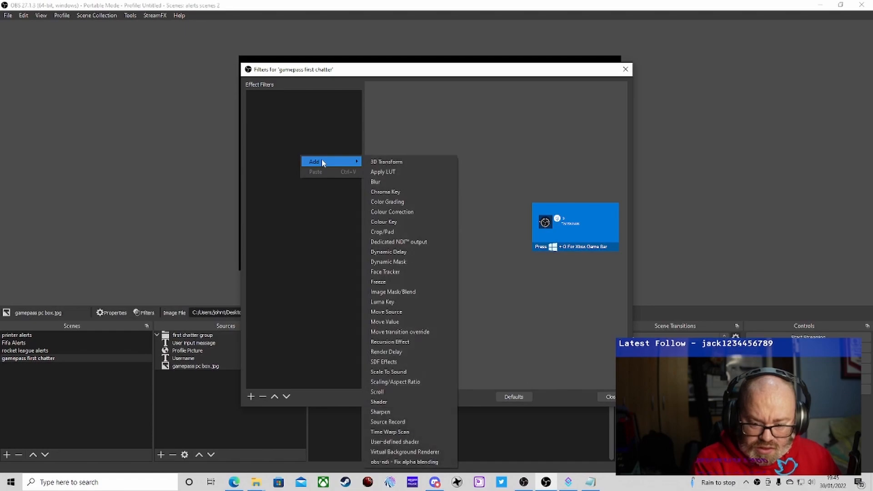
pyautogui.click(410, 312)
pyautogui.write('mo')
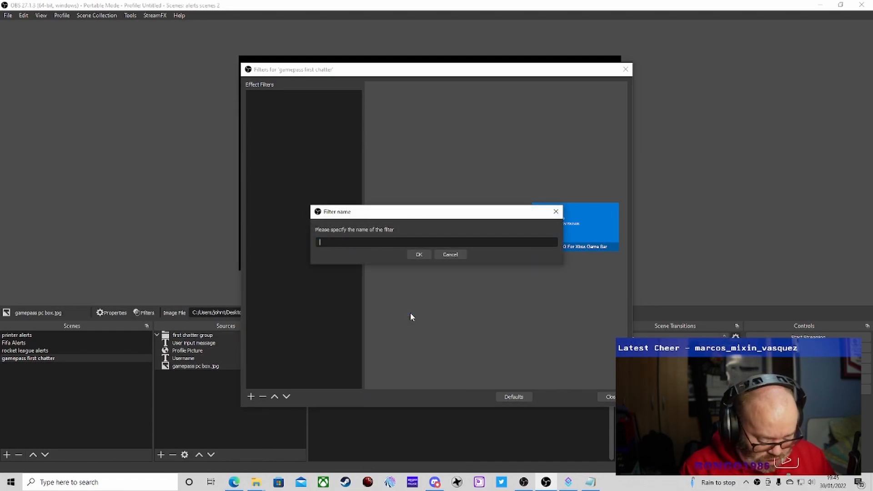
pyautogui.write('ve ')
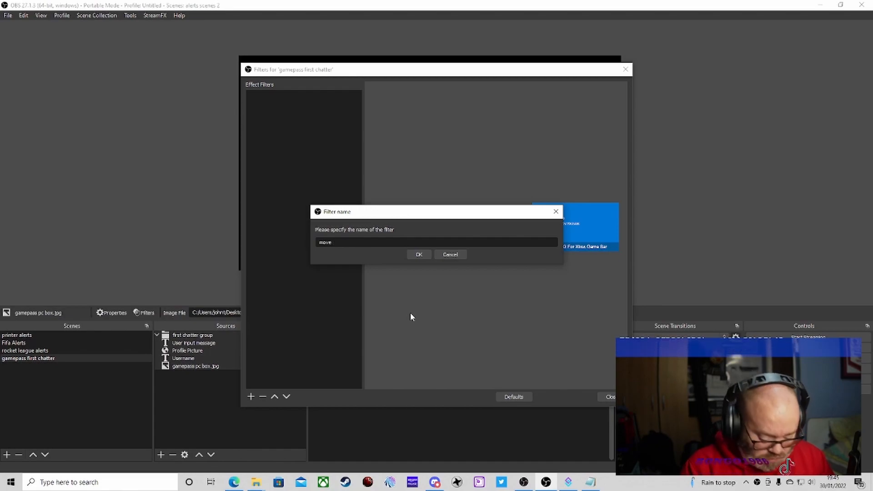
pyautogui.write('notific')
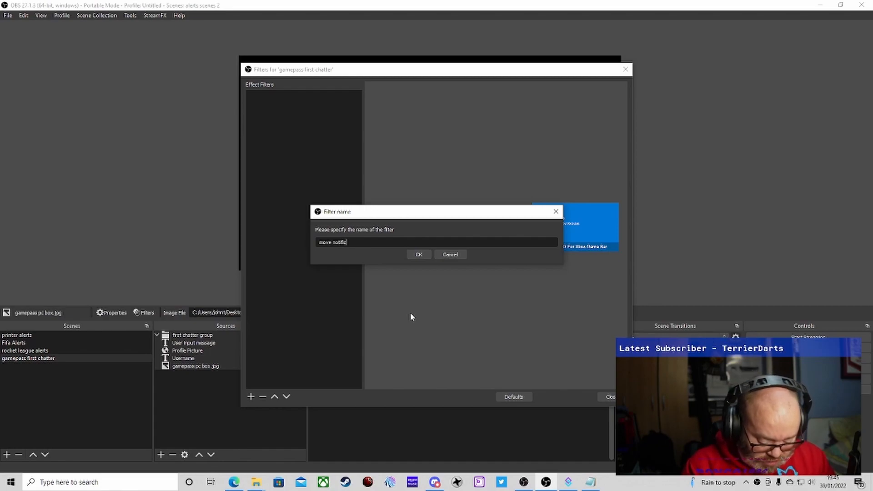
pyautogui.write('ation in')
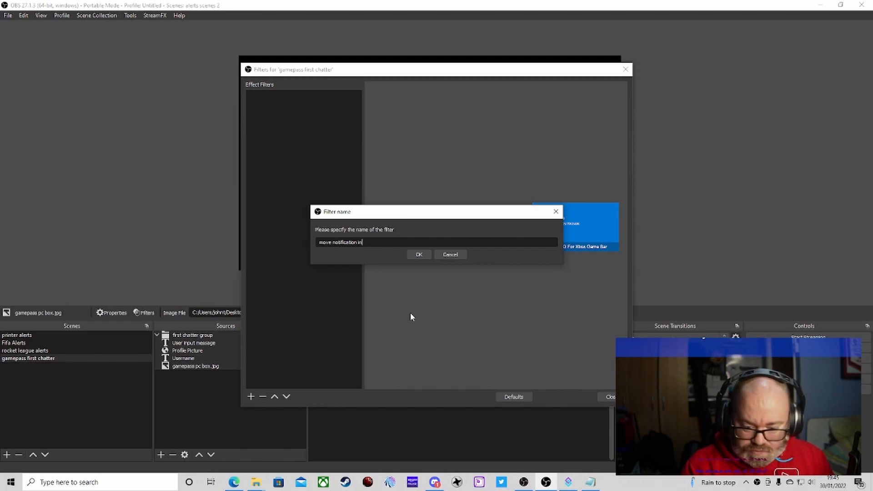
pyautogui.click(420, 257)
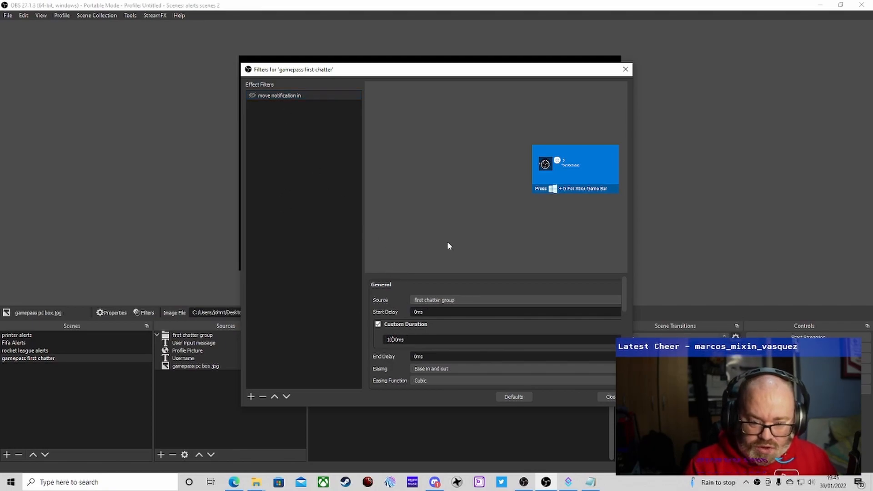
# Step: Capture the group's current transform in the "move notification in" filter
pyautogui.scroll(-3, 450, 350)
pyautogui.click(431, 344)
pyautogui.click(431, 344)
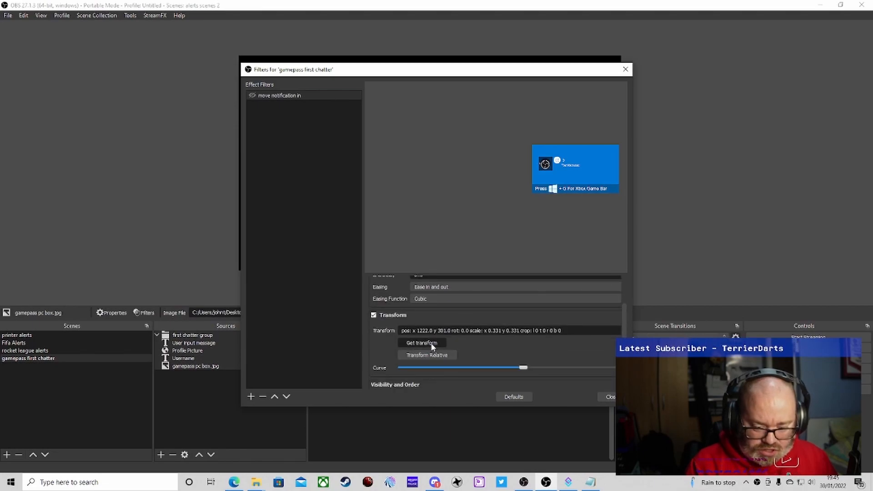
# Step: Duplicate the "move notification in" filter and name the copy "move notification out"
pyautogui.rightClick(289, 97)
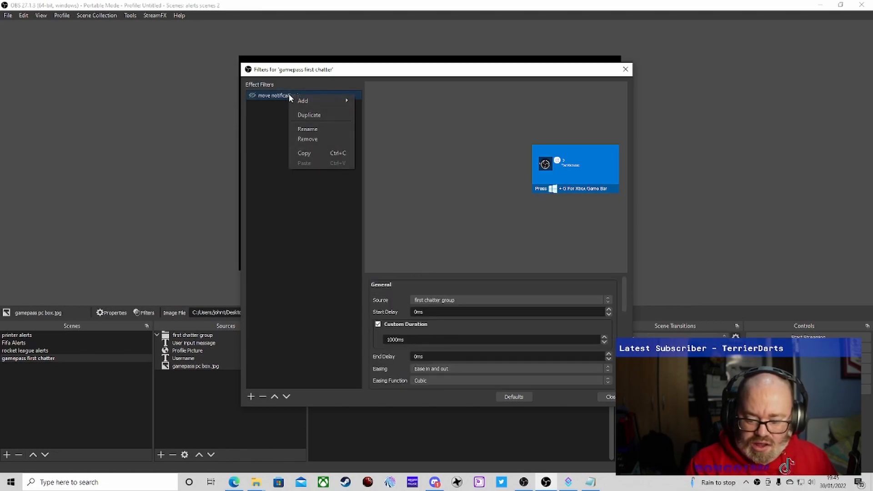
pyautogui.click(308, 114)
pyautogui.click(423, 241)
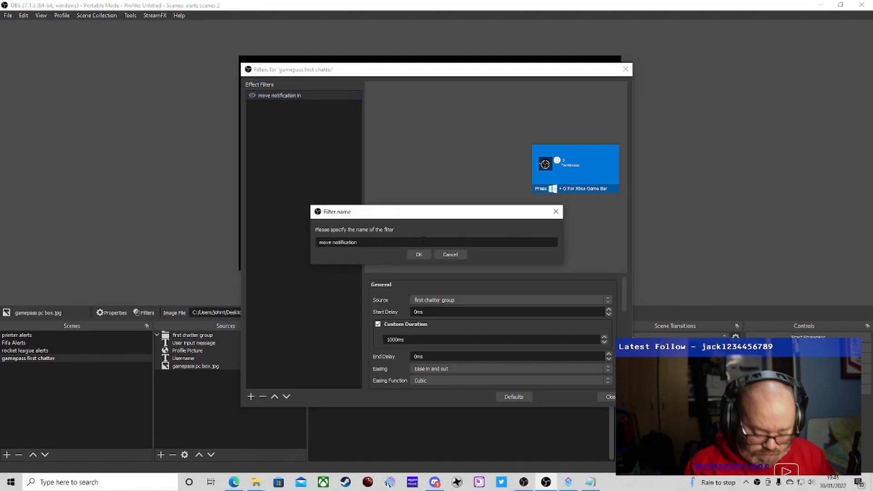
pyautogui.write('out')
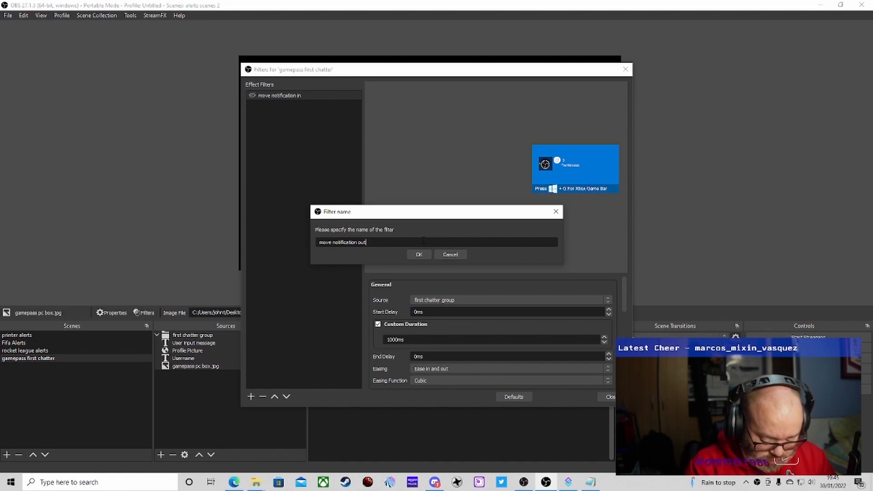
pyautogui.click(419, 254)
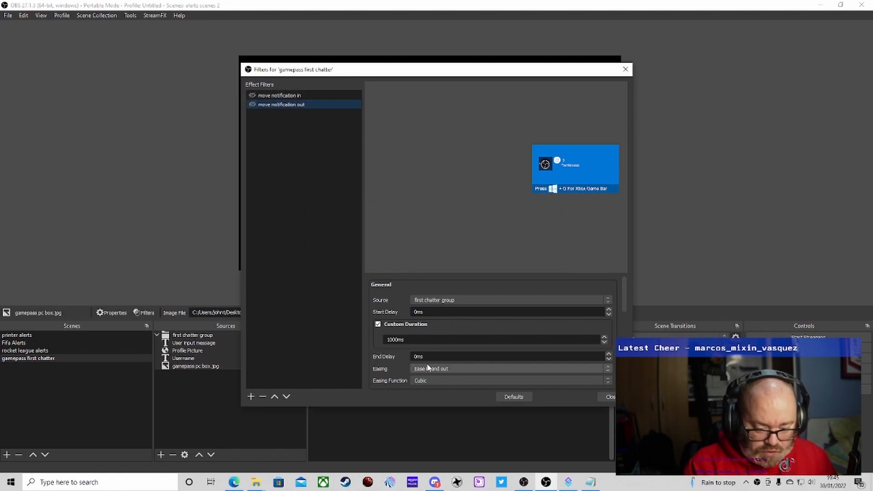
# Step: Move the notification group off the canvas, just beyond its right edge, to about x 1956, y 312
pyautogui.scroll(-4, 429, 346)
pyautogui.scroll(-1, 427, 365)
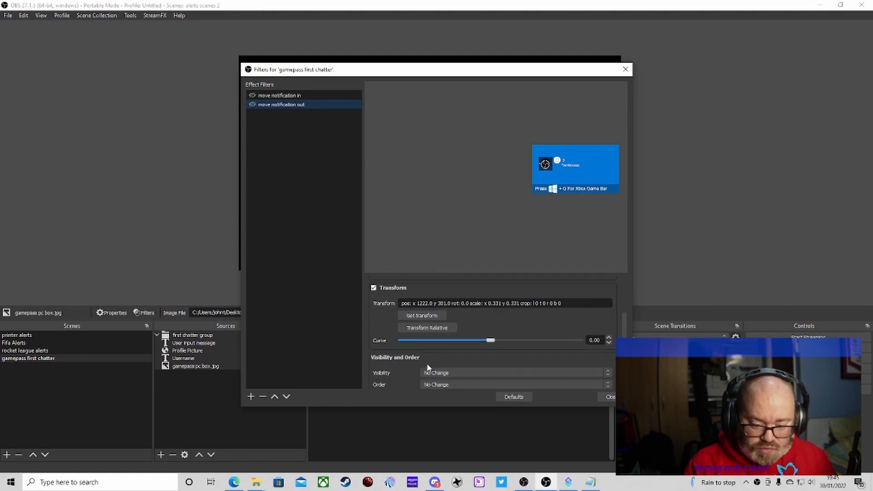
pyautogui.scroll(2, 427, 366)
pyautogui.scroll(2, 418, 353)
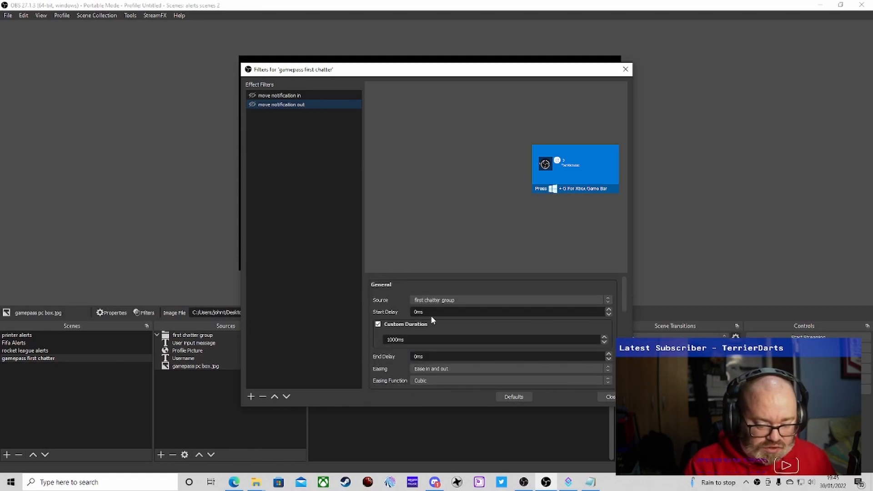
pyautogui.scroll(-2, 398, 337)
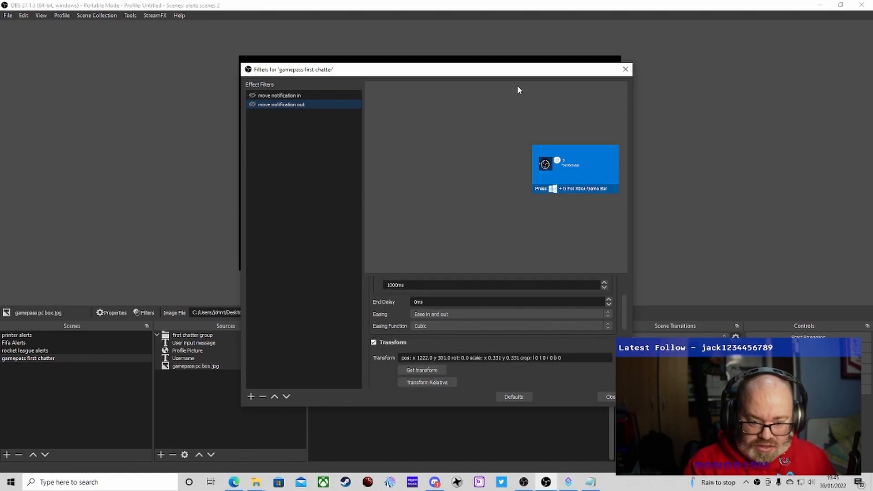
pyautogui.moveTo(515, 80); pyautogui.dragTo(521, 223)
pyautogui.moveTo(553, 159); pyautogui.dragTo(700, 161)
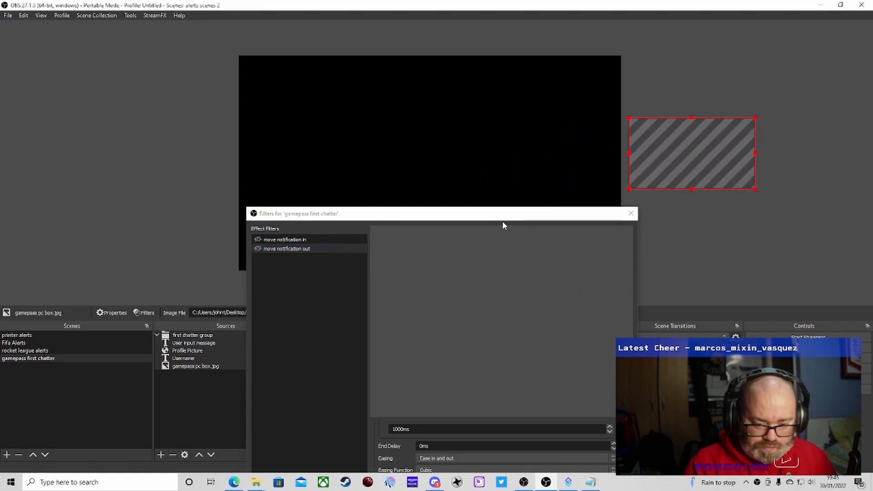
# Step: Capture the off-canvas group's current transform in the "move notification out" filter
pyautogui.moveTo(502, 216); pyautogui.dragTo(488, 141)
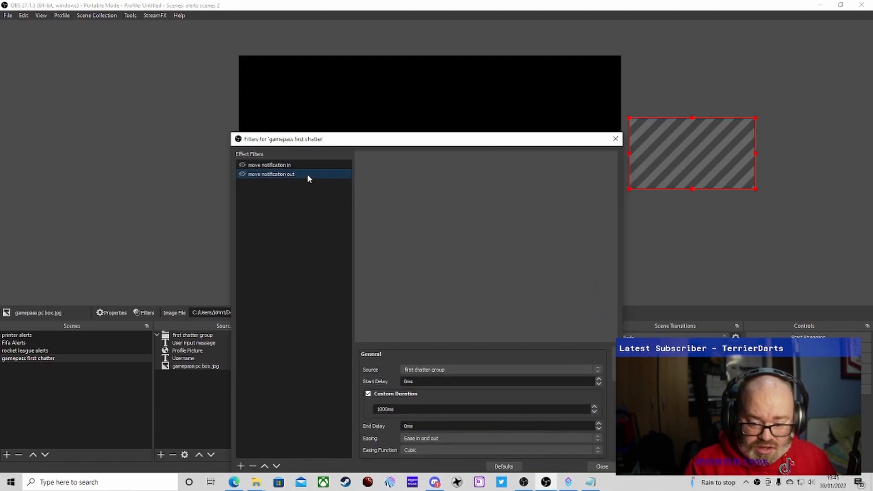
pyautogui.moveTo(408, 142); pyautogui.dragTo(408, 109)
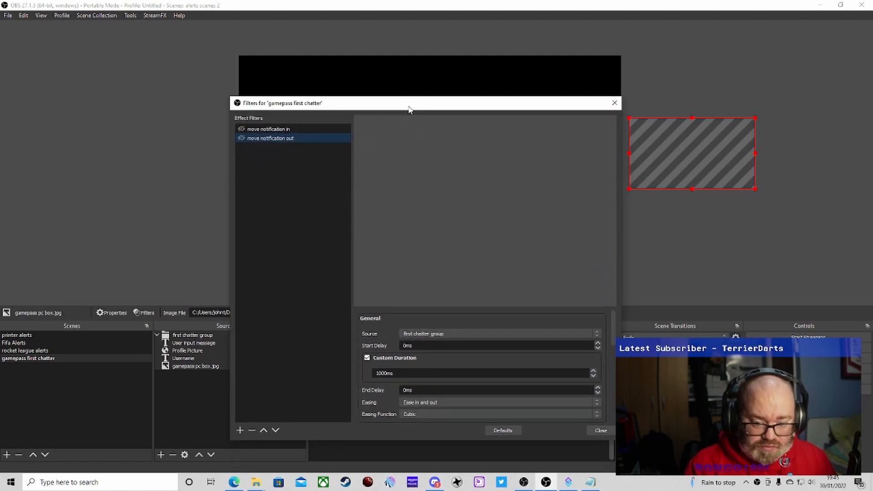
pyautogui.scroll(-3, 389, 380)
pyautogui.click(398, 378)
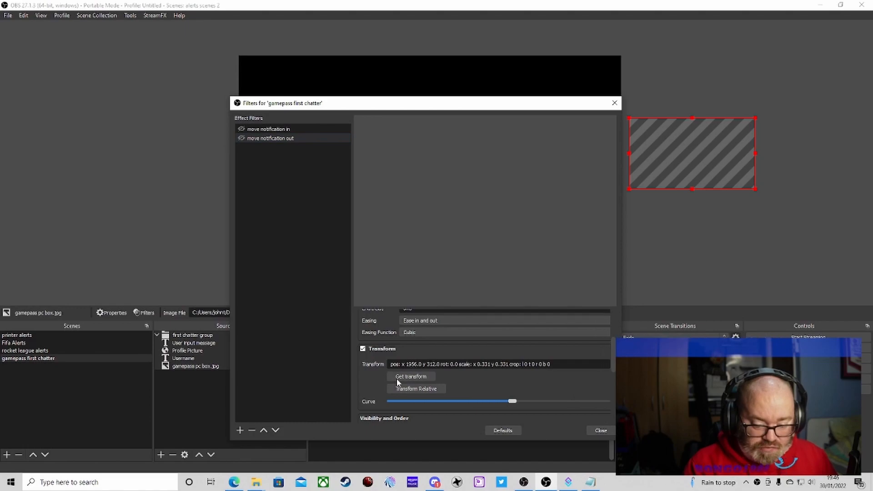
# Step: Test the notification animation by running "move notification in" and "move notification out", and close the scene's filters
pyautogui.moveTo(331, 108); pyautogui.dragTo(329, 179)
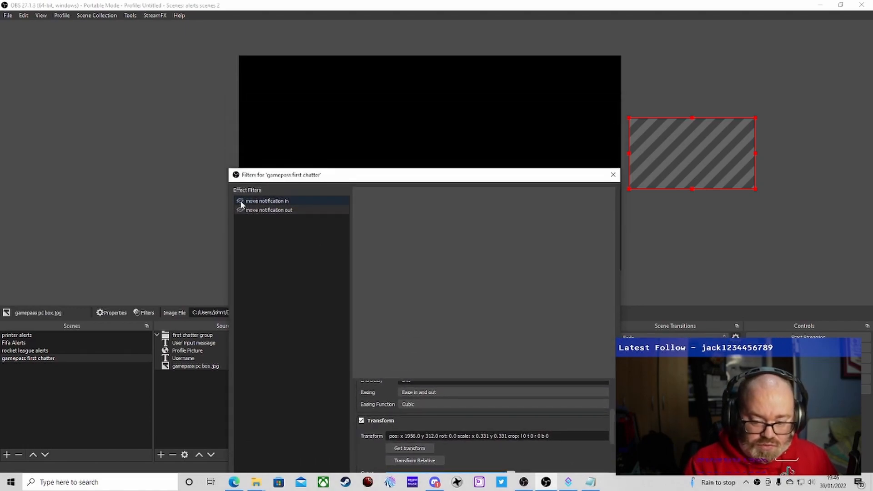
pyautogui.click(241, 201)
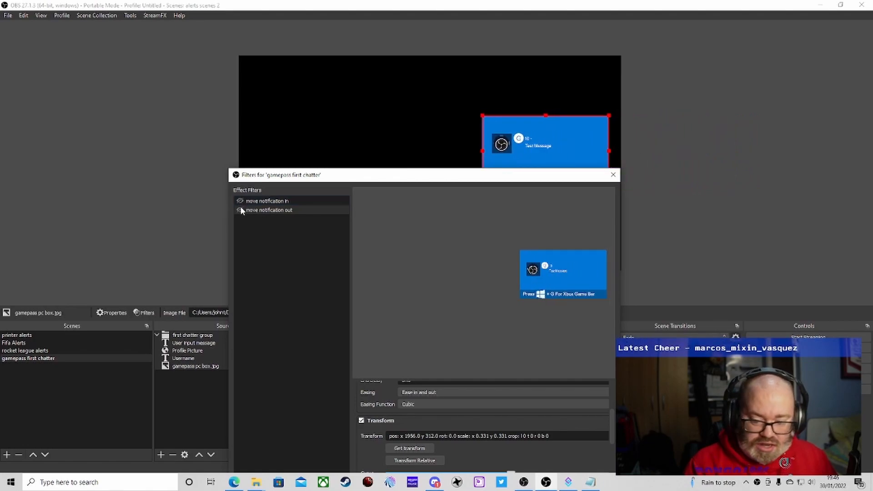
pyautogui.click(240, 210)
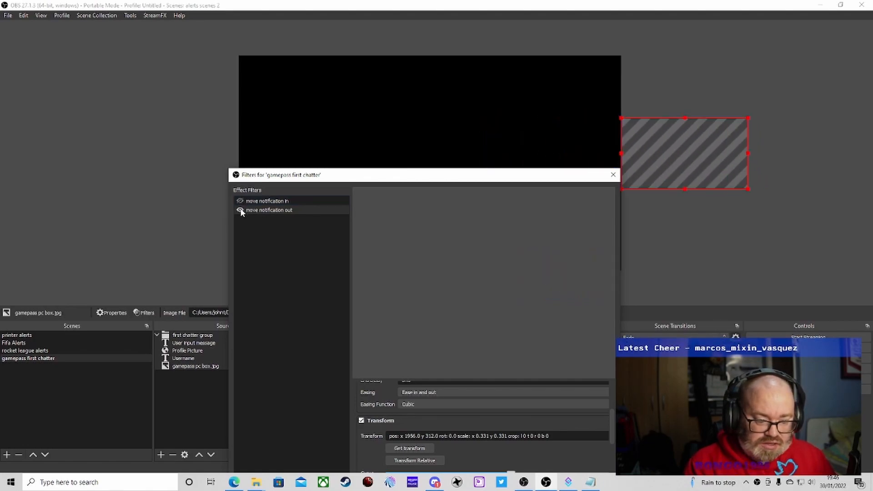
pyautogui.moveTo(336, 178); pyautogui.dragTo(337, 76)
pyautogui.click(593, 391)
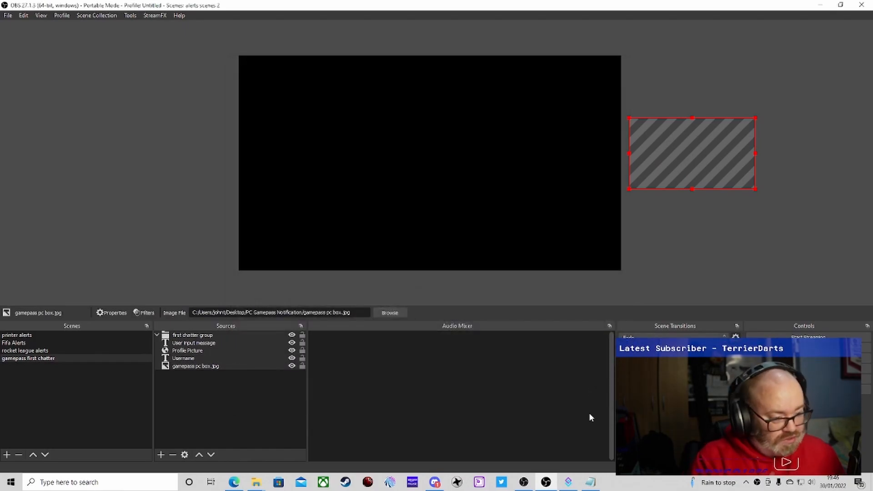
# Step: Switch to Streamer.bot and point the Gamepass First Chatter action's browser source URL sub-action to the Profile Picture source
pyautogui.click(568, 482)
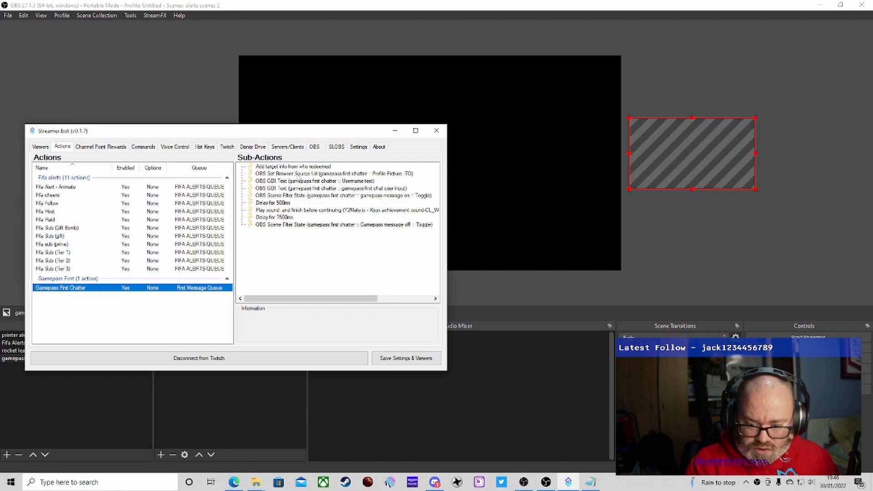
pyautogui.doubleClick(295, 173)
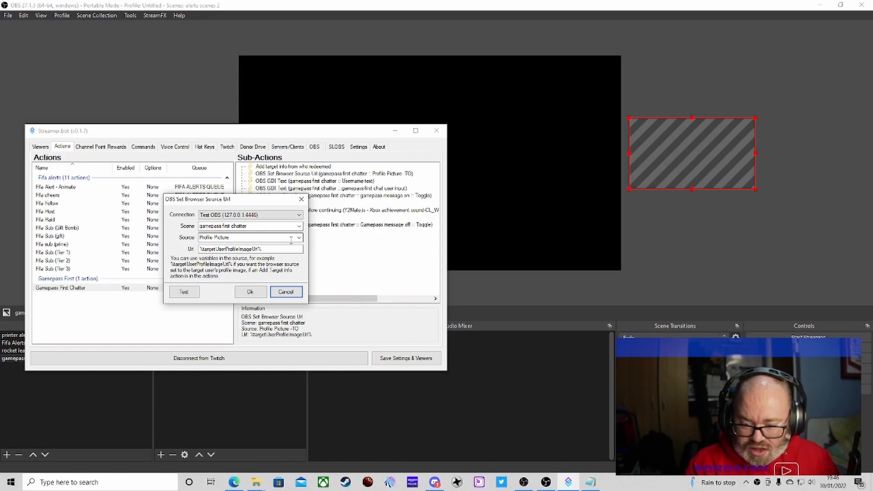
pyautogui.click(250, 293)
# Step: Set the first GDI text sub-action to use the Username source, keeping its existing text
pyautogui.doubleClick(295, 182)
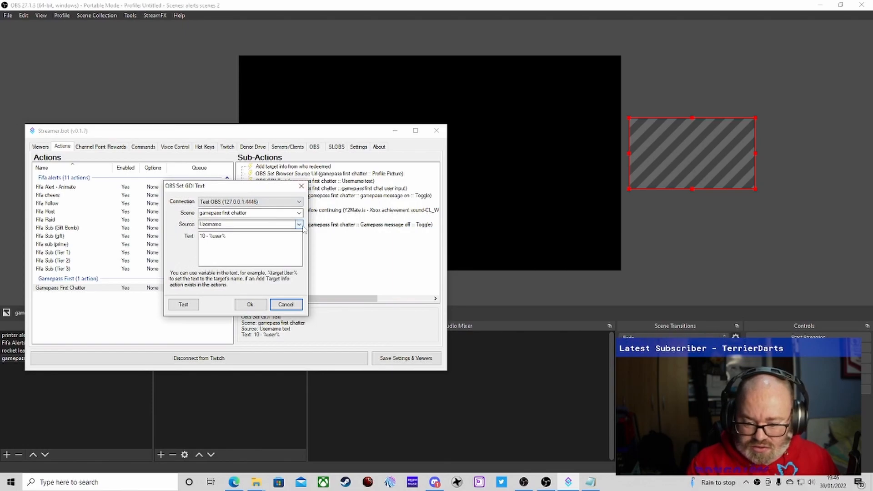
pyautogui.moveTo(275, 188); pyautogui.dragTo(284, 206)
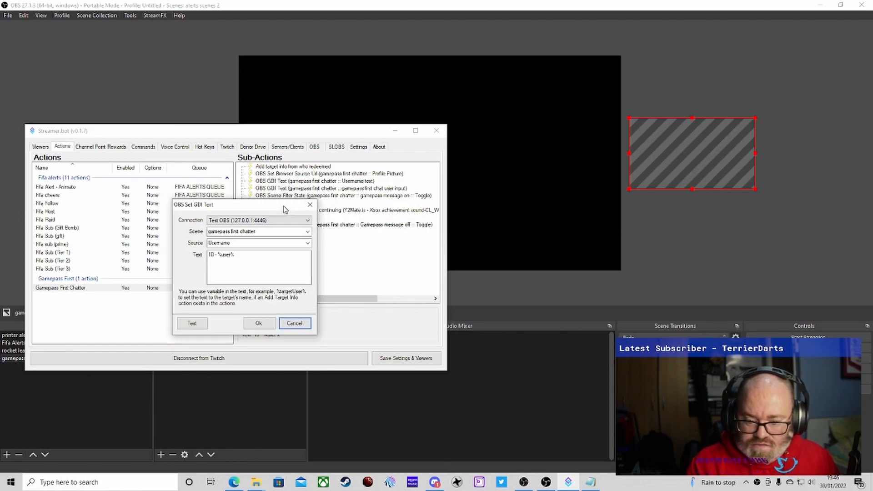
pyautogui.click(308, 244)
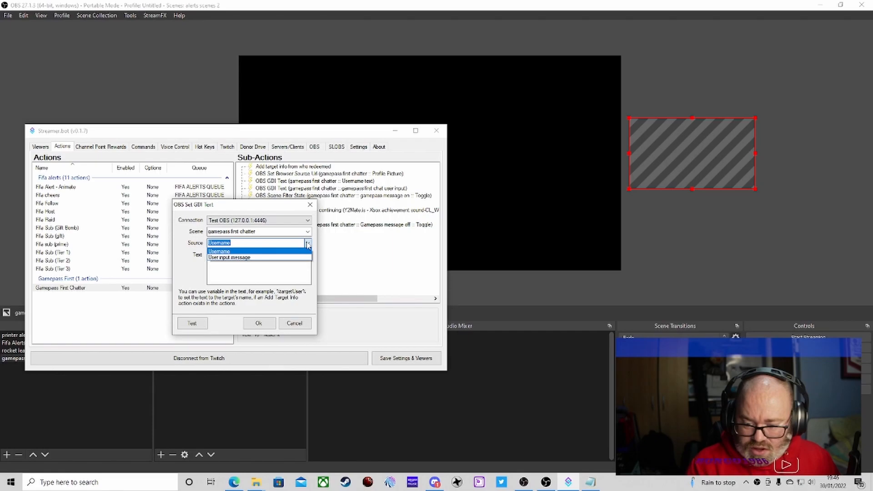
pyautogui.click(308, 244)
pyautogui.click(258, 324)
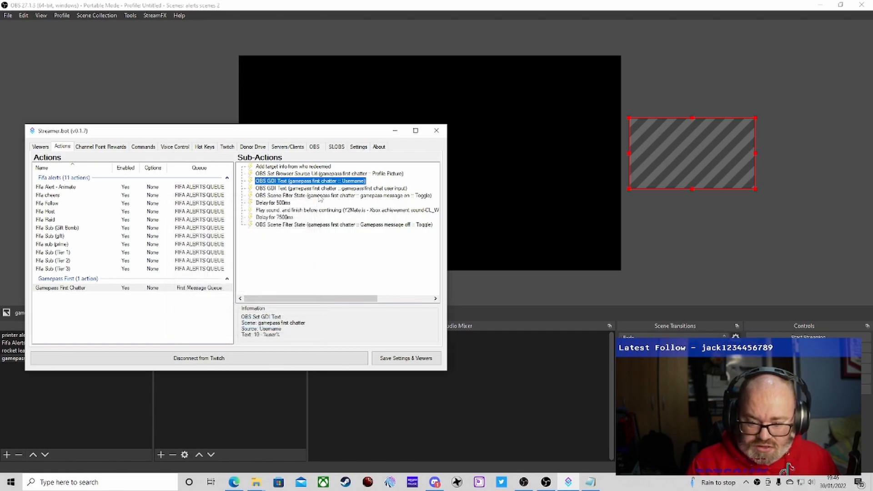
# Step: Set the second GDI text sub-action to the User input message source with the text "10 - %rawInput%"
pyautogui.doubleClick(323, 188)
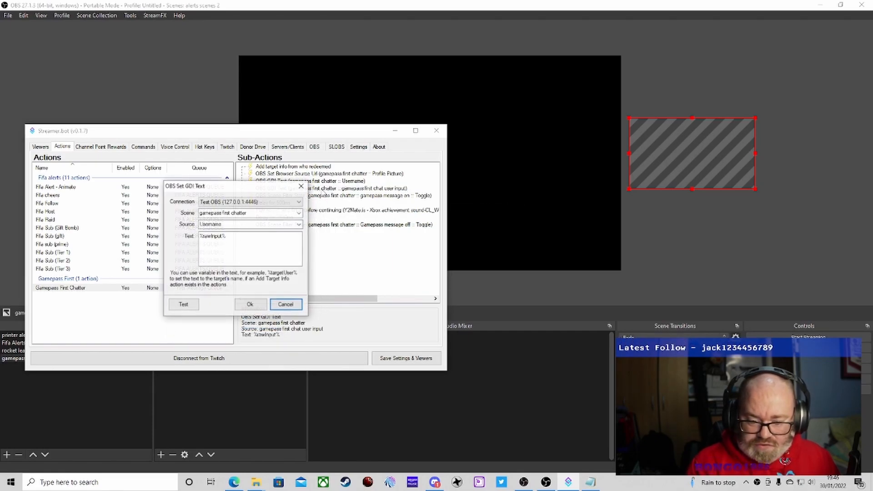
pyautogui.click(299, 224)
pyautogui.click(255, 239)
pyautogui.click(246, 303)
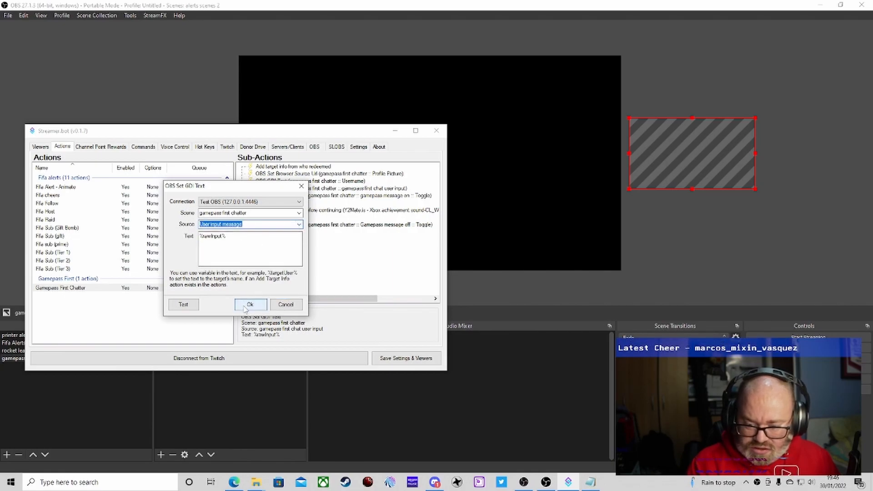
pyautogui.doubleClick(311, 188)
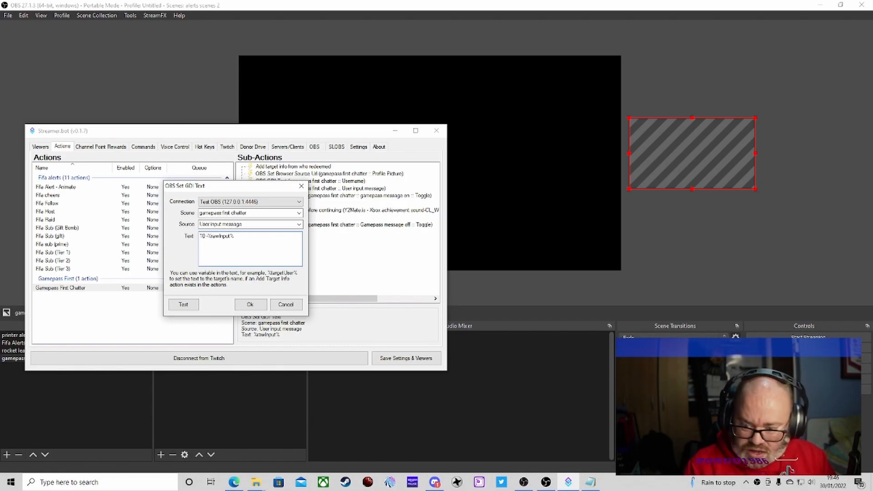
pyautogui.click(250, 305)
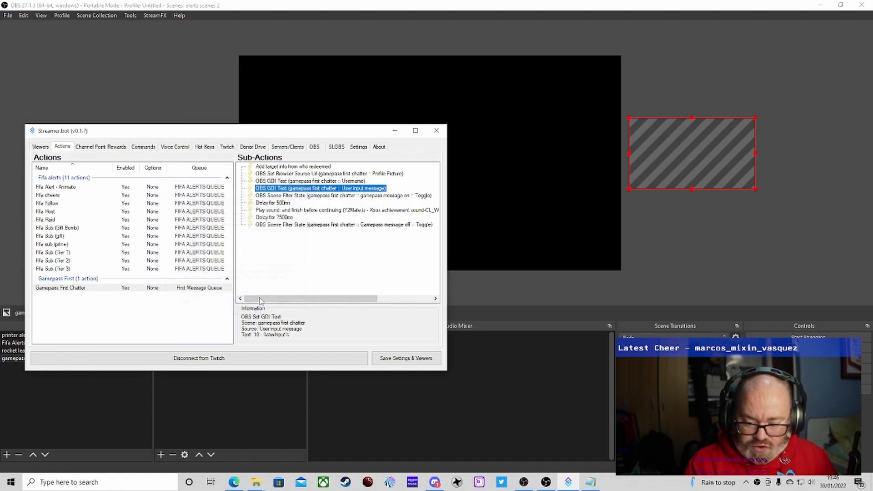
pyautogui.click(293, 195)
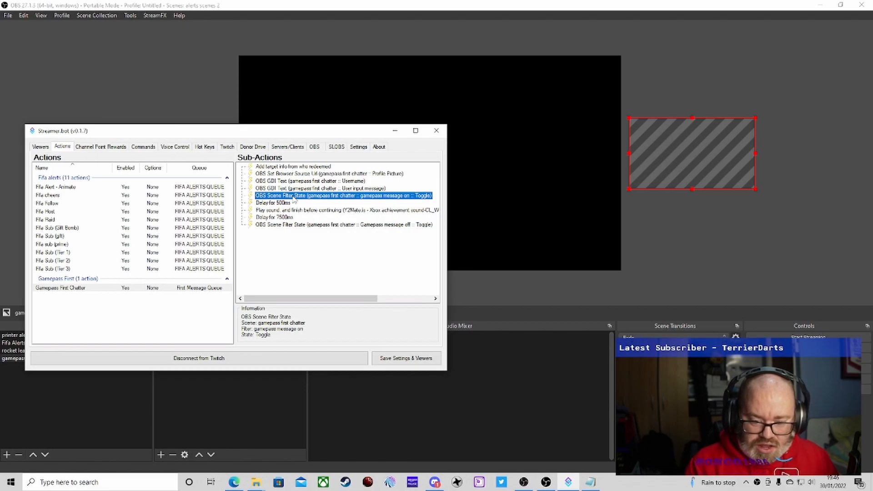
pyautogui.doubleClick(293, 196)
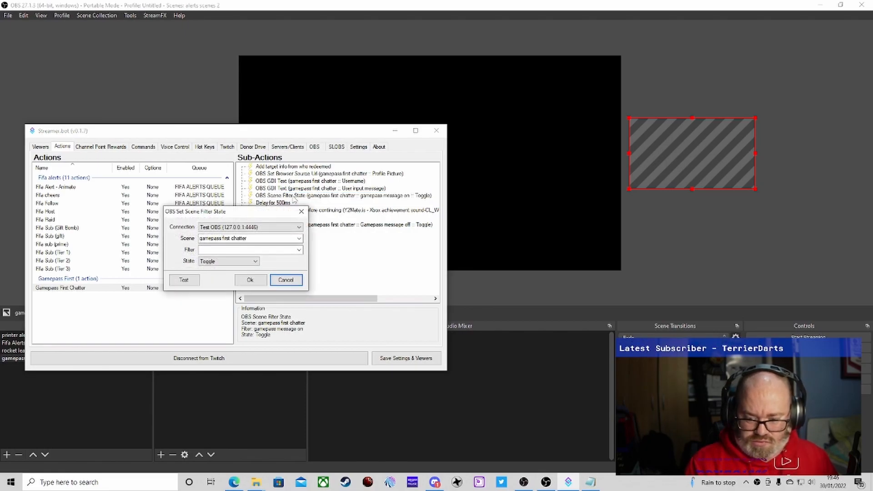
pyautogui.click(296, 280)
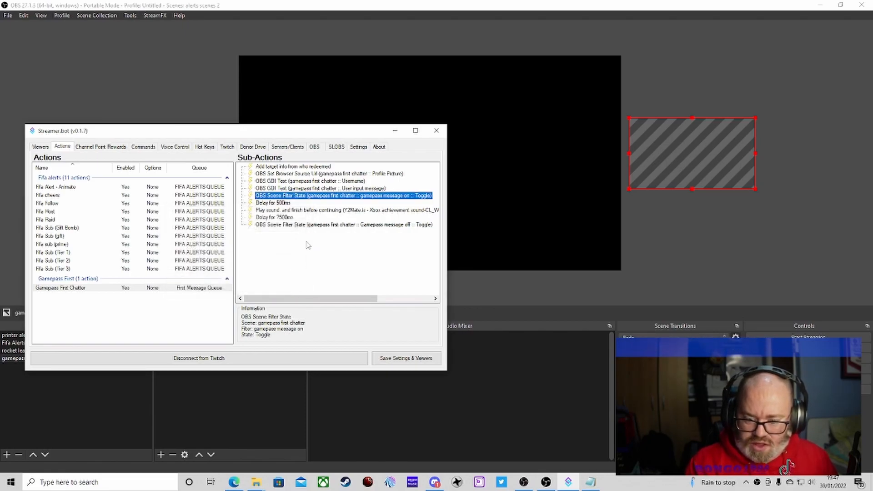
# Step: Set the first scene filter state sub-action to toggle the "move notification in" filter
pyautogui.doubleClick(320, 199)
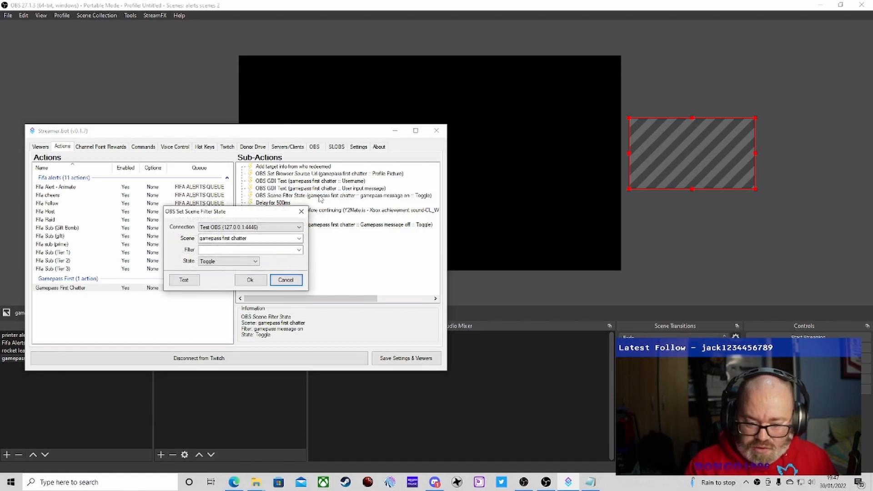
pyautogui.click(299, 250)
pyautogui.click(248, 259)
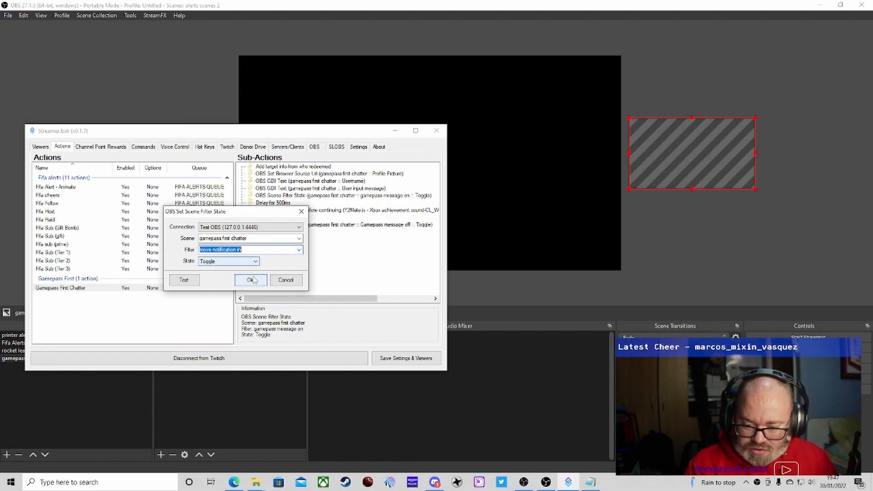
pyautogui.click(250, 279)
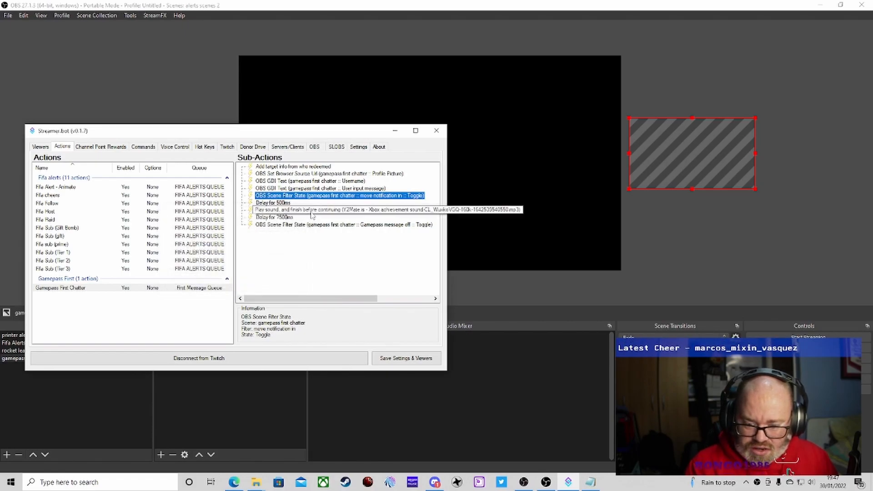
# Step: Set the last scene filter state sub-action to toggle the "move notification out" filter
pyautogui.doubleClick(321, 224)
pyautogui.click(296, 249)
pyautogui.click(247, 268)
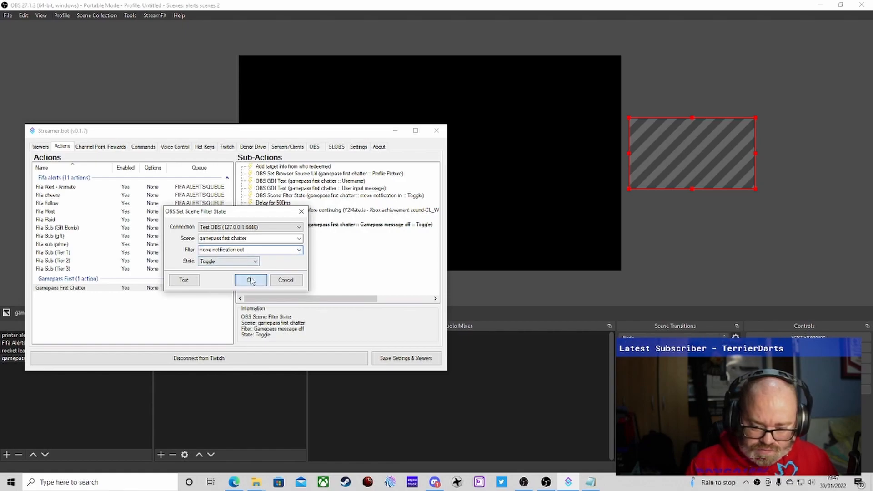
pyautogui.click(250, 279)
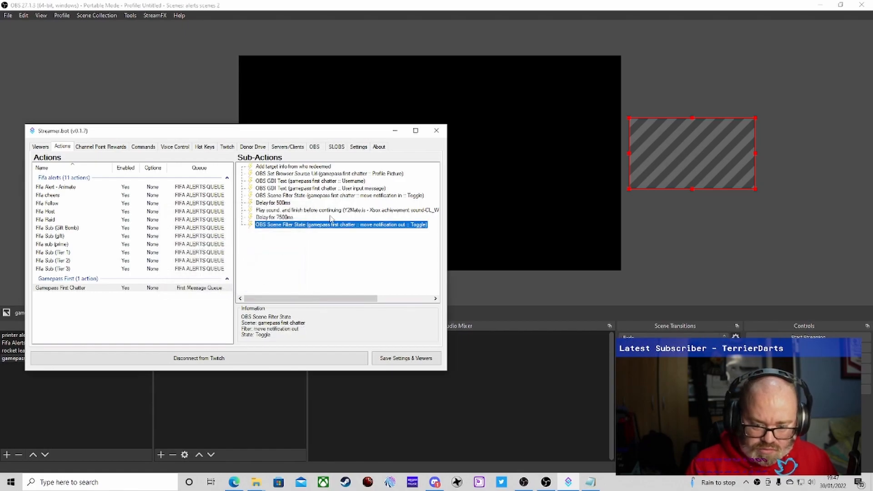
# Step: Review the Play Sound sub-action's settings and the available sound files in the Downloads folder
pyautogui.click(339, 211)
pyautogui.doubleClick(338, 210)
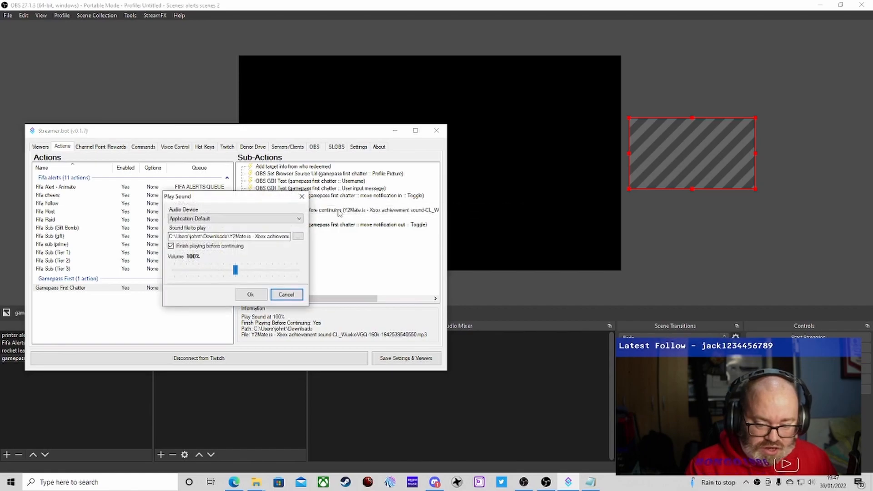
pyautogui.click(298, 236)
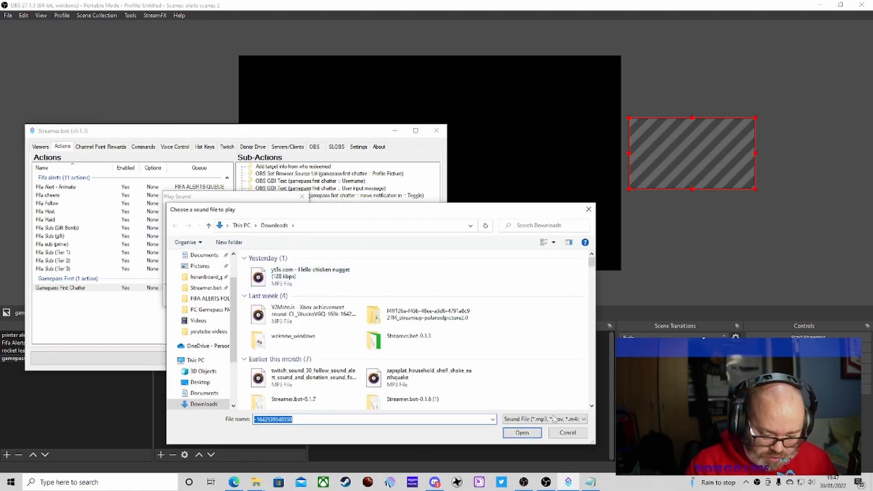
pyautogui.click(568, 432)
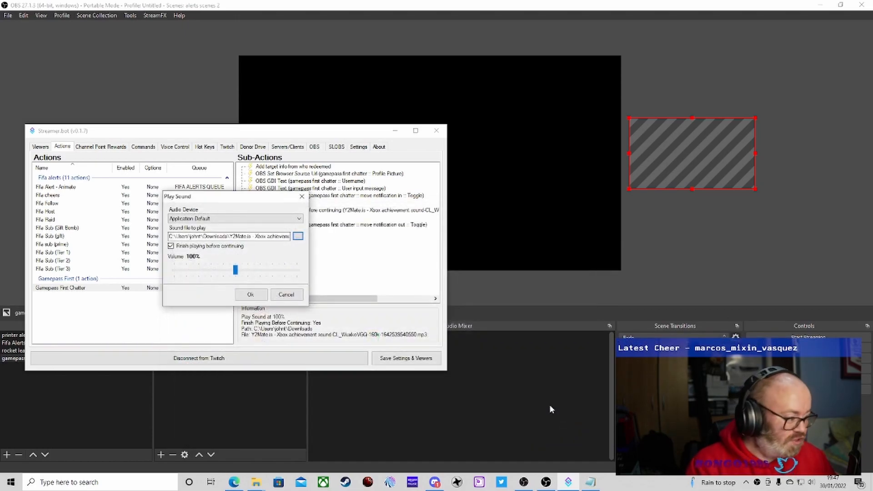
pyautogui.click(285, 295)
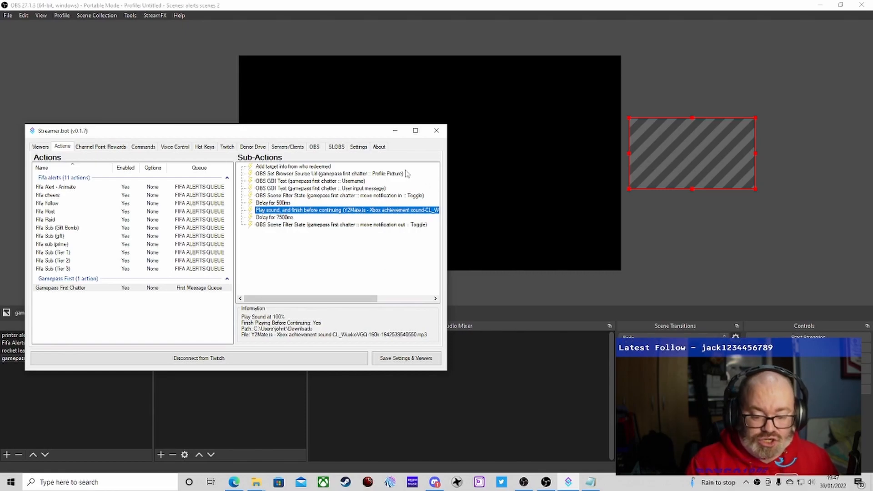
# Step: Assign the Gamepass First Chatter action to the First Words event in the Streamer.bot event settings
pyautogui.click(353, 148)
pyautogui.click(85, 159)
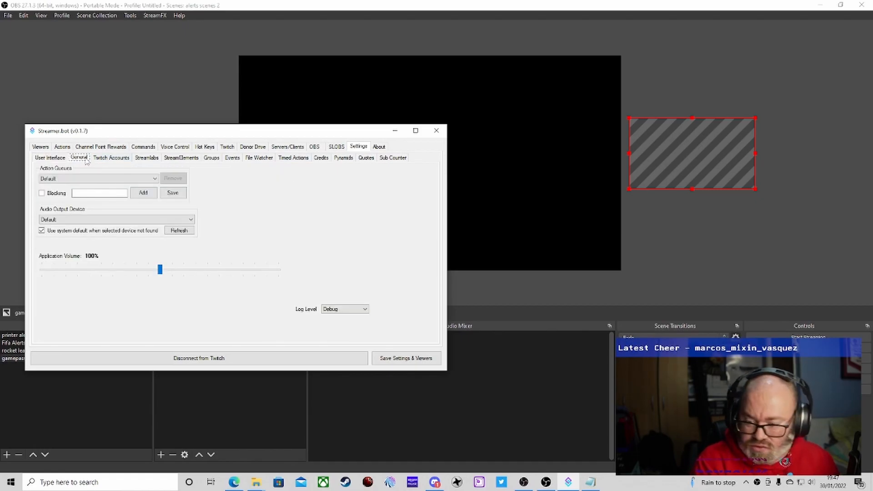
pyautogui.click(231, 158)
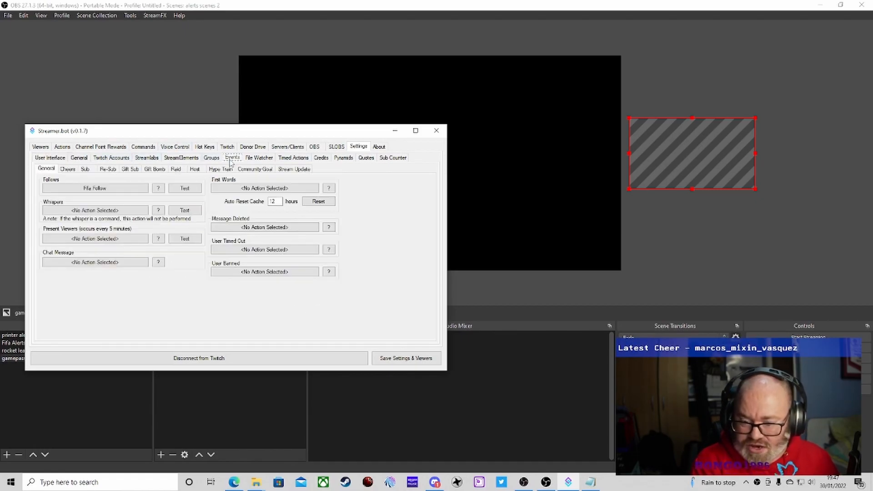
pyautogui.click(307, 191)
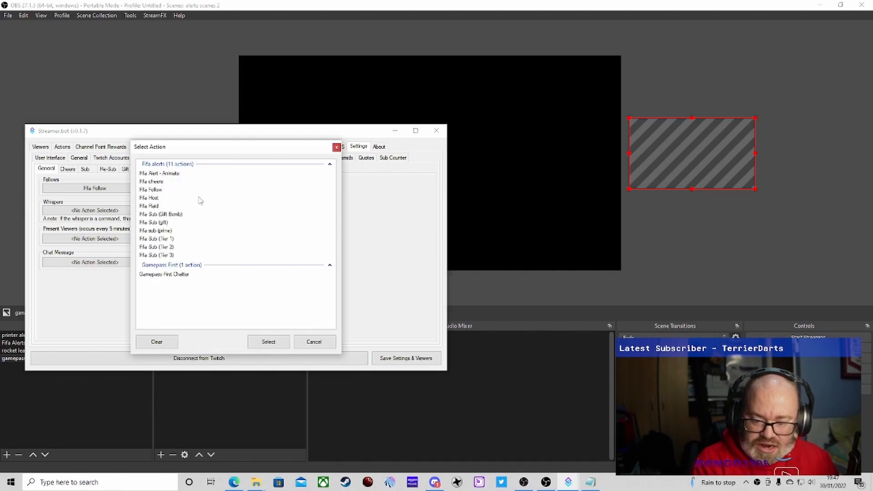
pyautogui.click(181, 274)
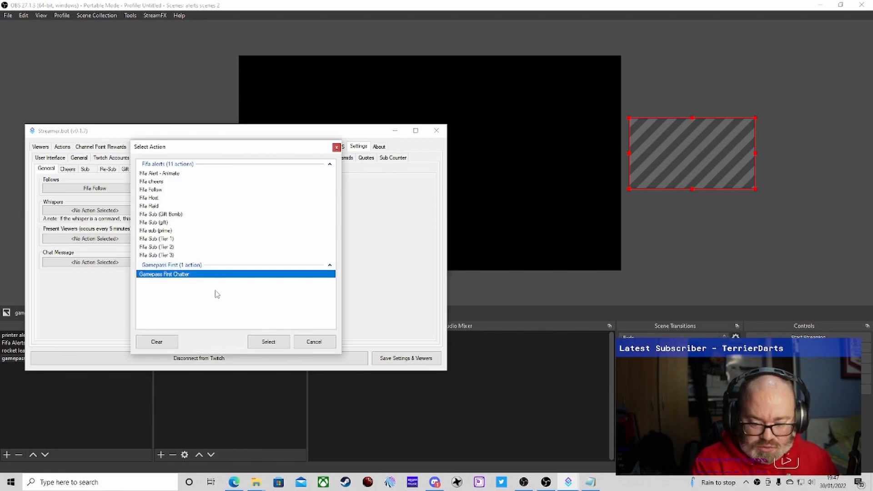
pyautogui.click(271, 344)
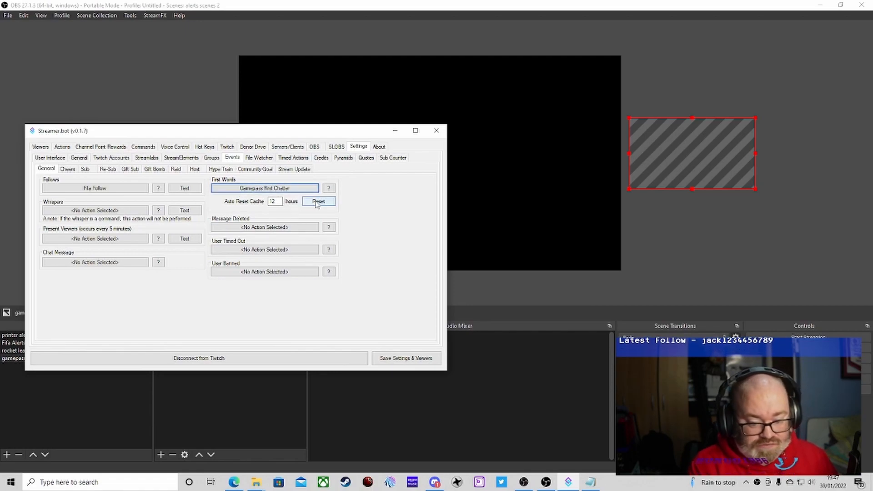
pyautogui.click(395, 132)
pyautogui.click(7, 16)
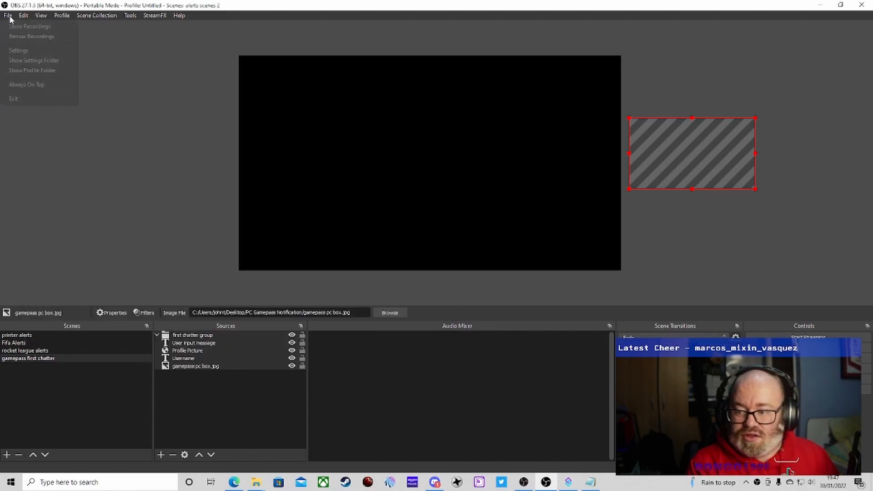
pyautogui.moveTo(31, 15)
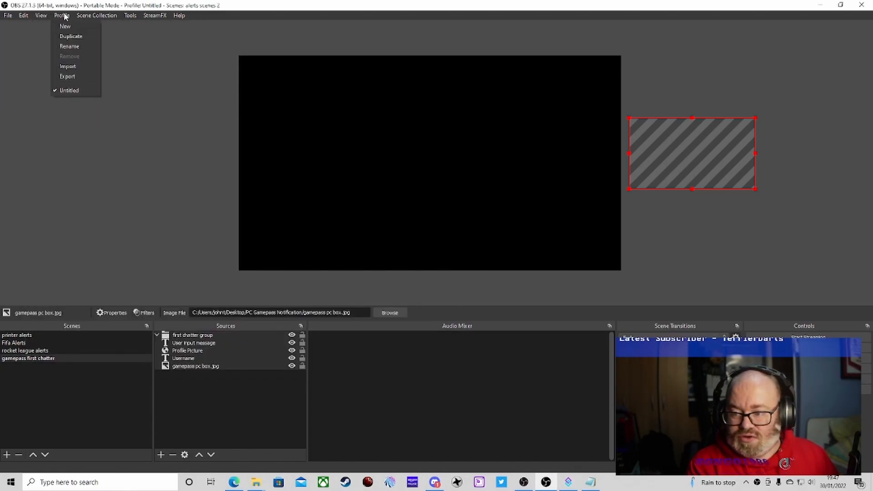
pyautogui.moveTo(41, 15)
pyautogui.moveTo(60, 42)
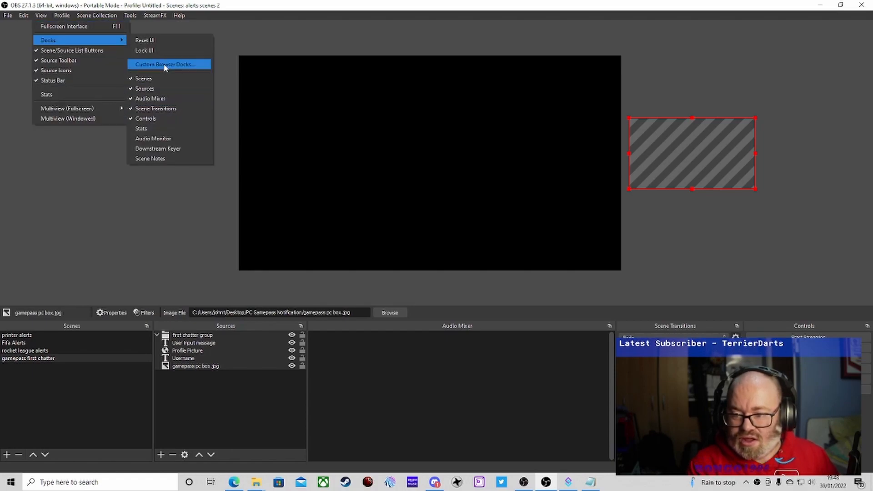
pyautogui.click(178, 42)
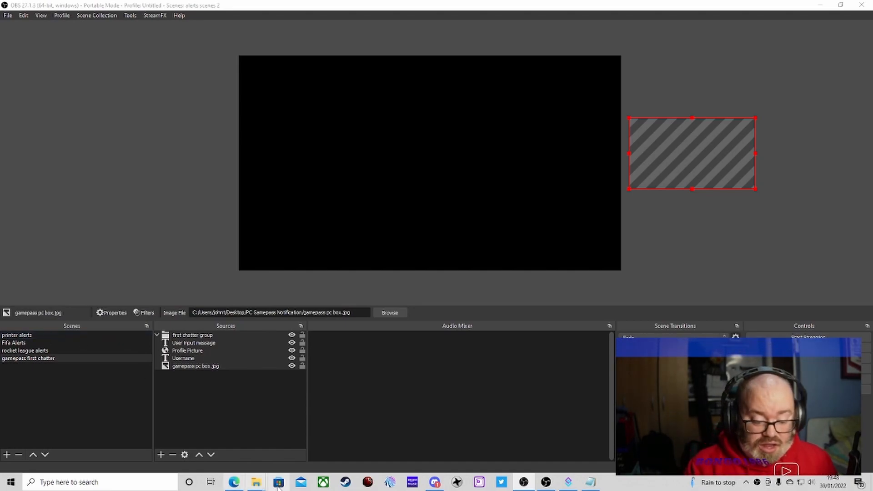
# Step: Return to Streamer.bot and examine the sub-actions of the Fifa alert actions, from Fifa Follow to Fifa sub (prime)
pyautogui.click(565, 481)
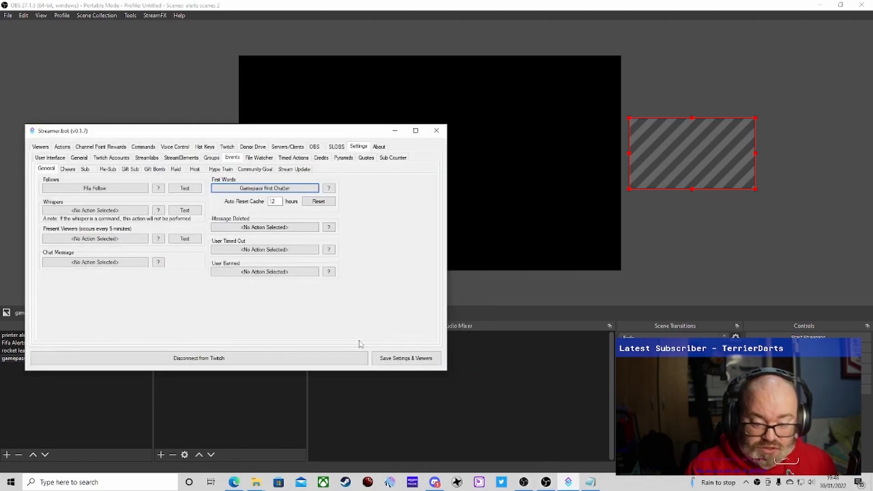
pyautogui.click(43, 148)
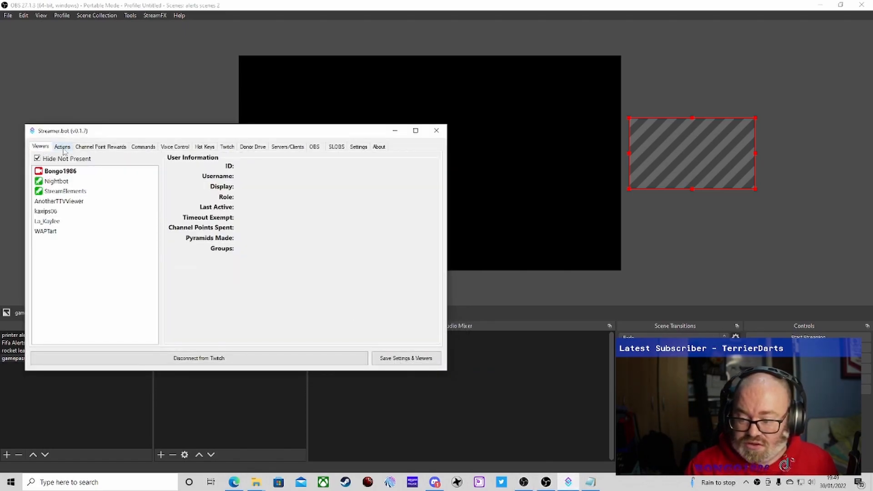
pyautogui.click(63, 147)
pyautogui.click(54, 203)
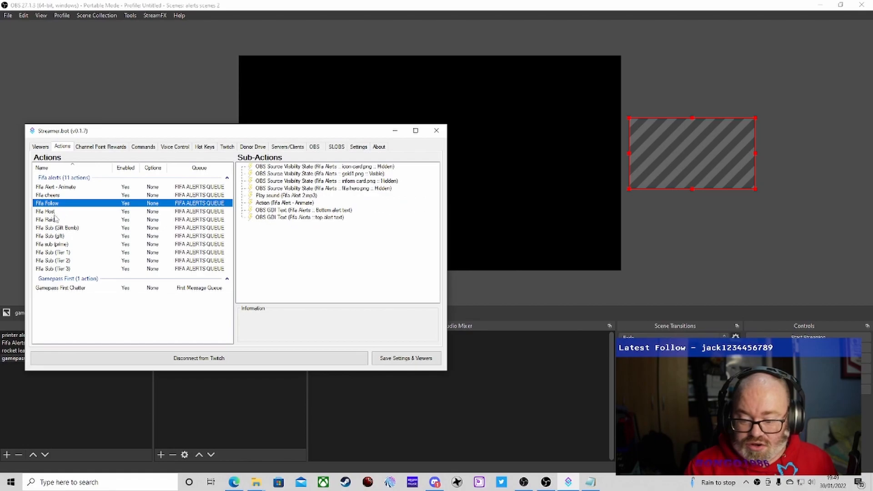
pyautogui.click(55, 211)
pyautogui.click(57, 219)
pyautogui.click(59, 228)
pyautogui.click(64, 244)
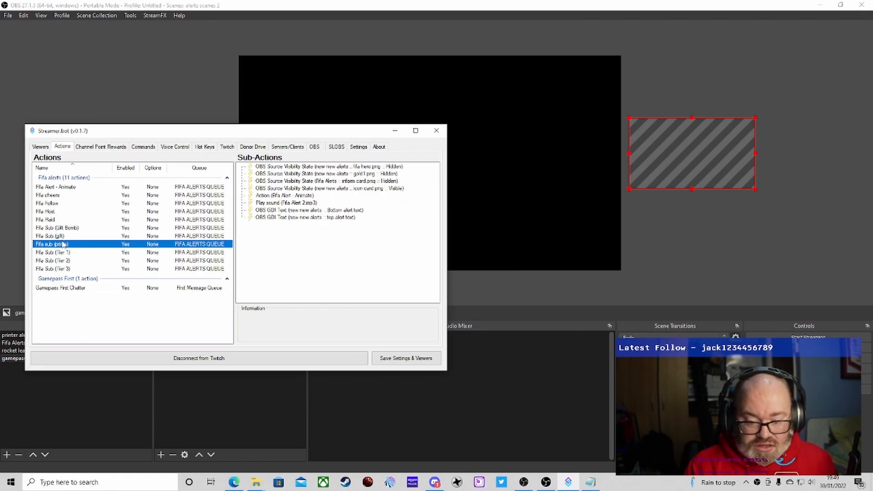